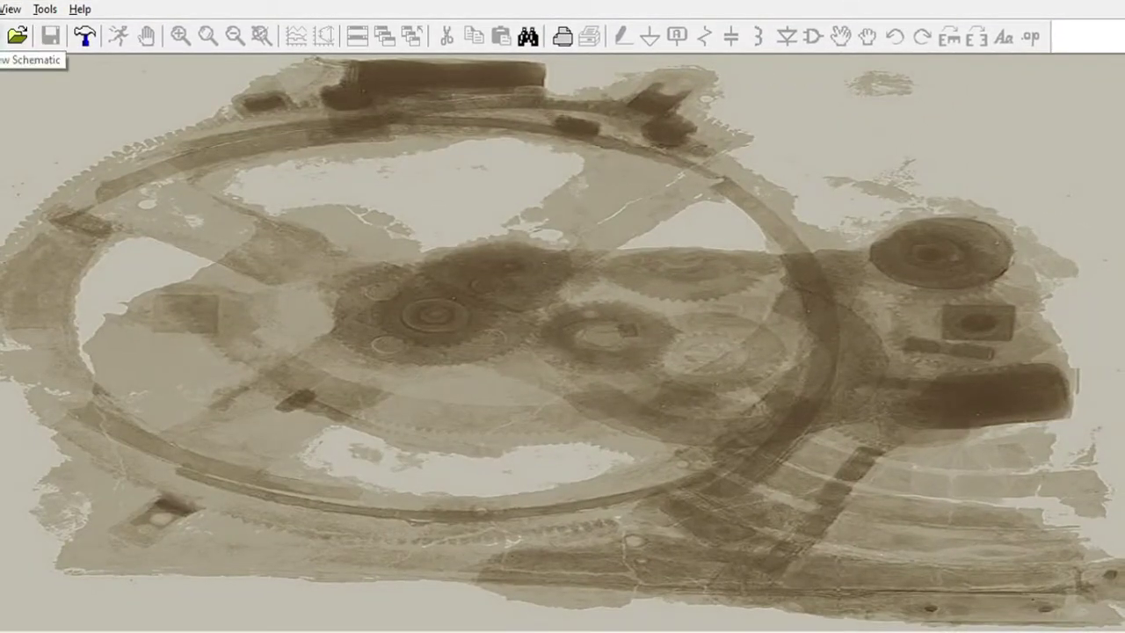
# Create a new blank schematic
pyautogui.click(4, 36)
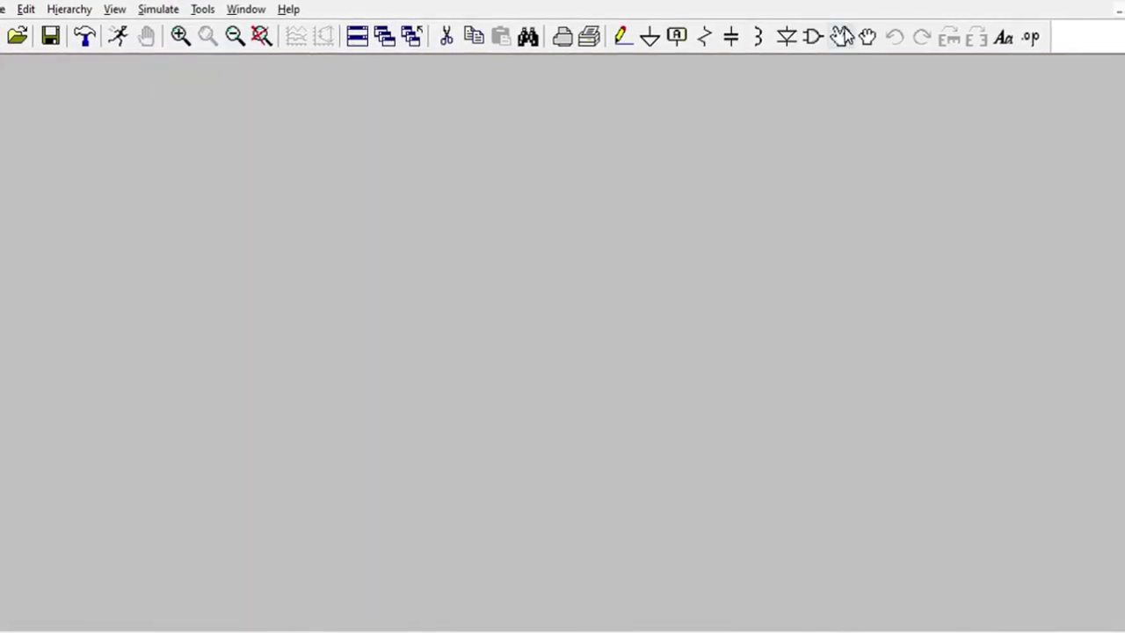
# Place one three-terminal nmos transistor in the middle of the empty schematic
pyautogui.click(820, 38)
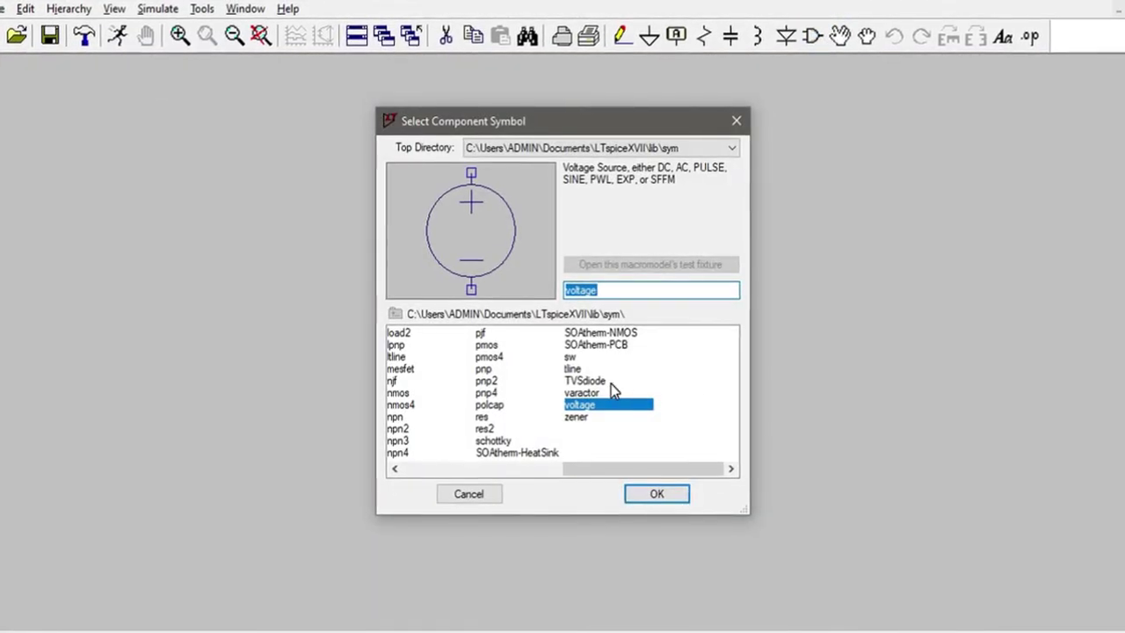
pyautogui.moveTo(598, 464); pyautogui.dragTo(559, 476)
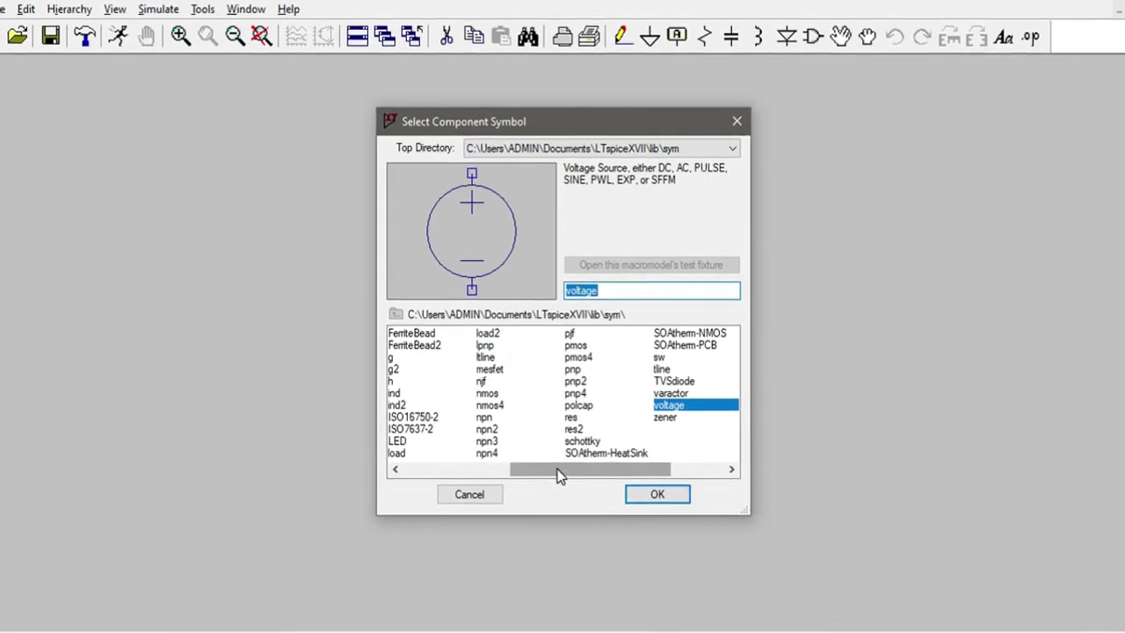
pyautogui.click(489, 406)
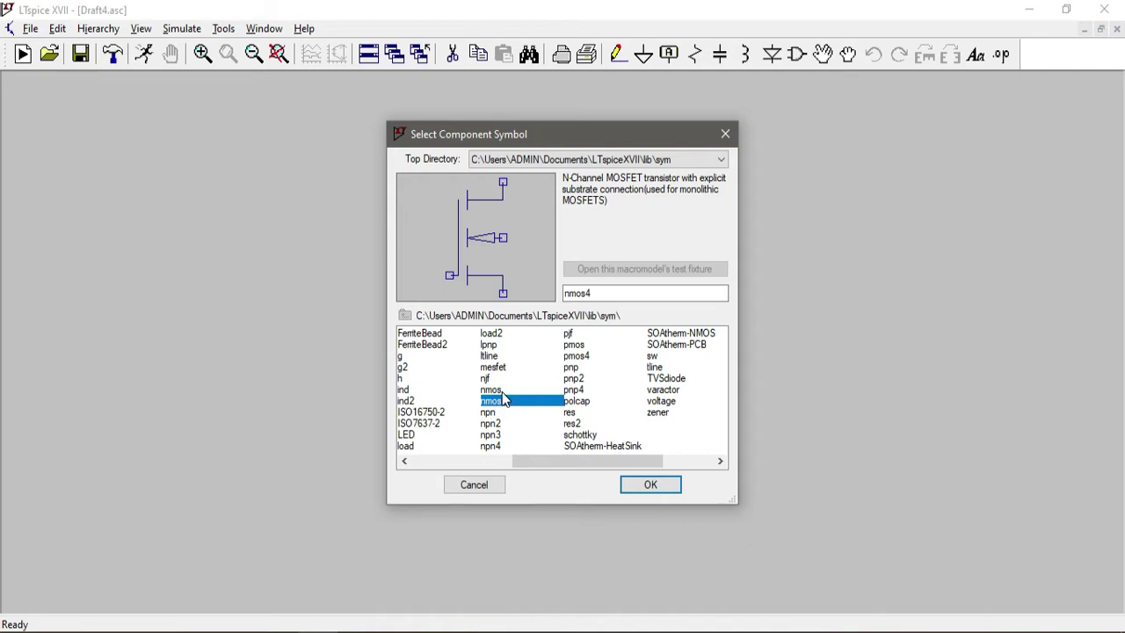
pyautogui.click(501, 391)
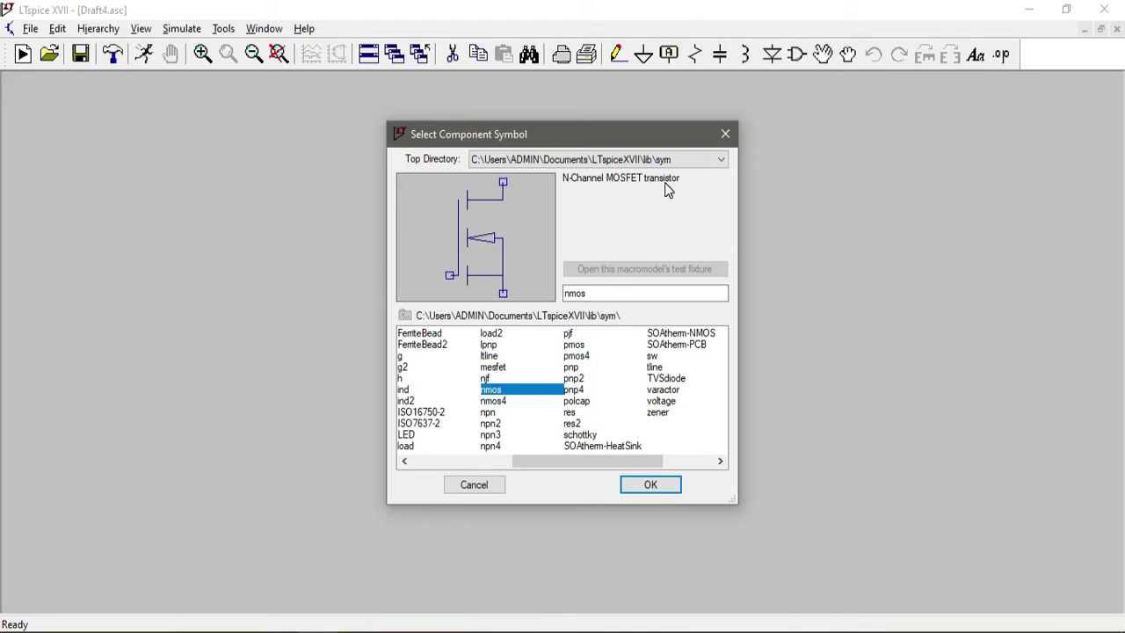
pyautogui.click(650, 484)
pyautogui.click(523, 343)
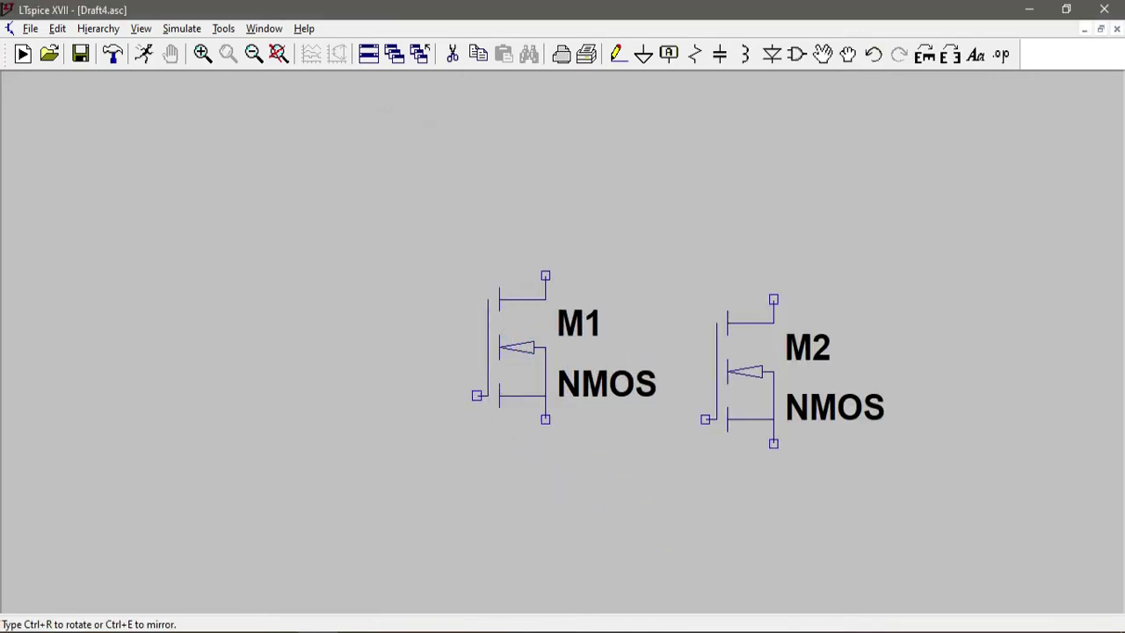
pyautogui.press('Escape')
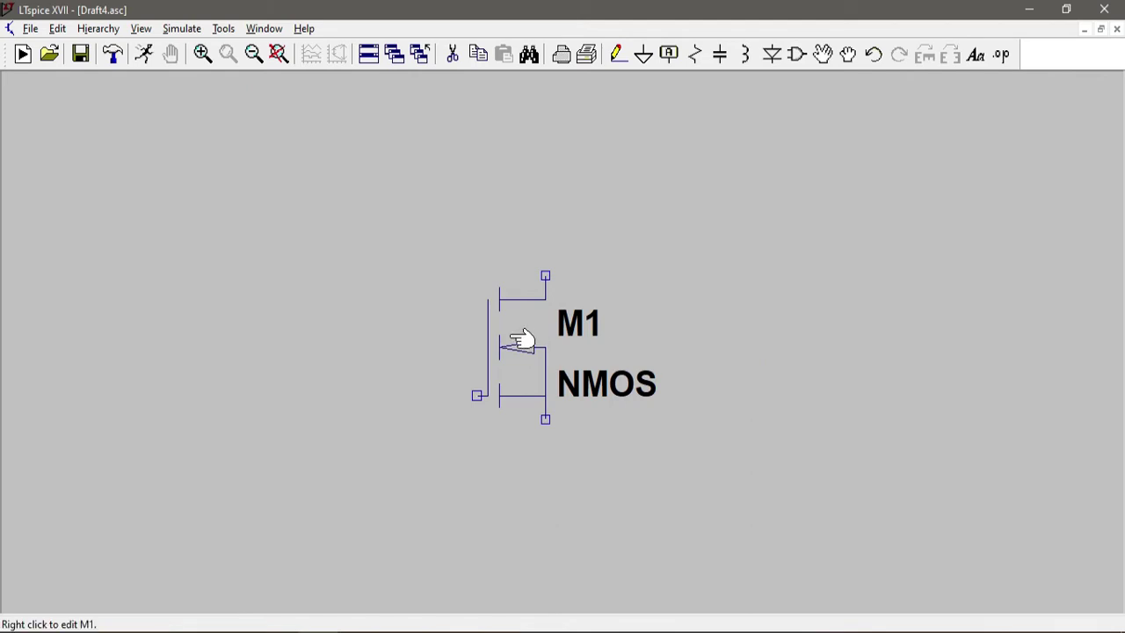
# View the MOSFET properties of transistor M1 and delete it from the schematic
pyautogui.rightClick(522, 340)
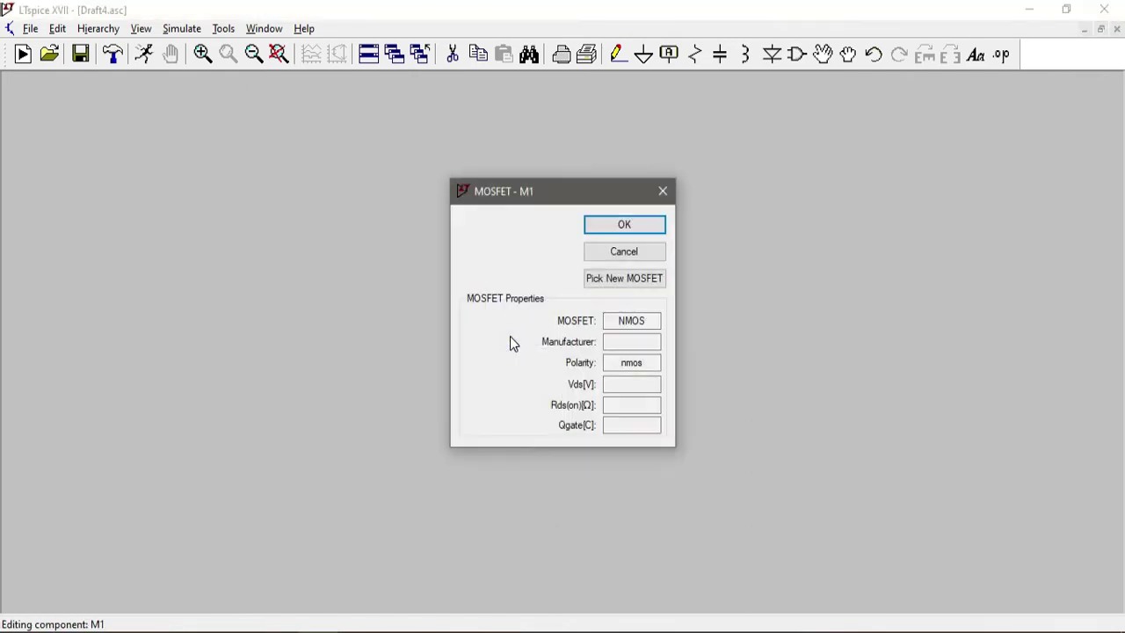
pyautogui.click(664, 193)
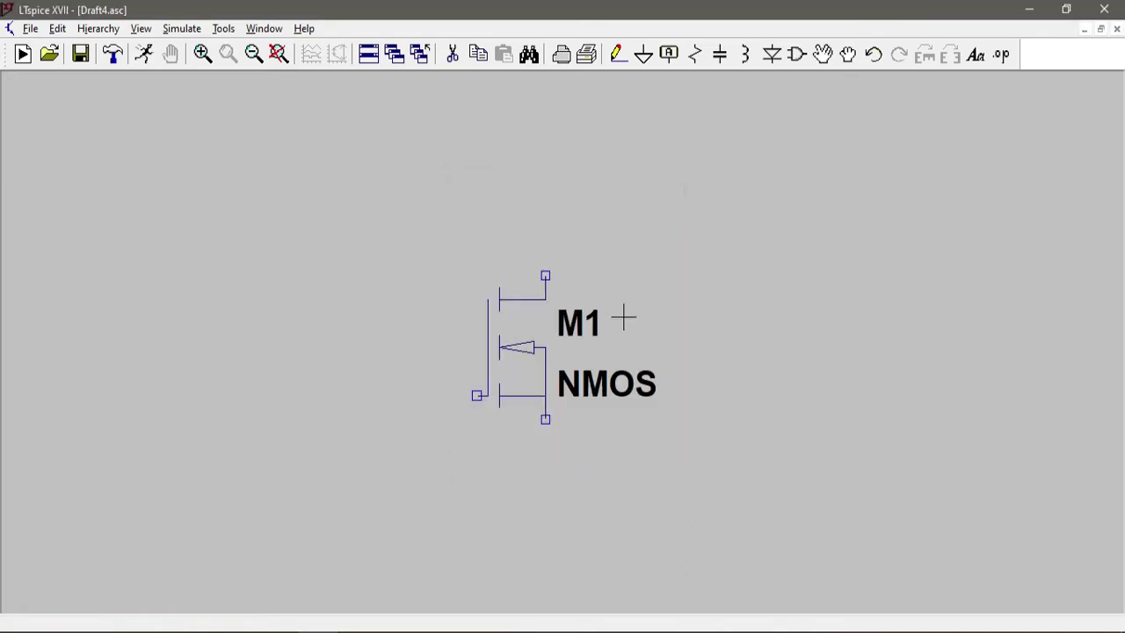
pyautogui.press('Delete')
pyautogui.click(527, 345)
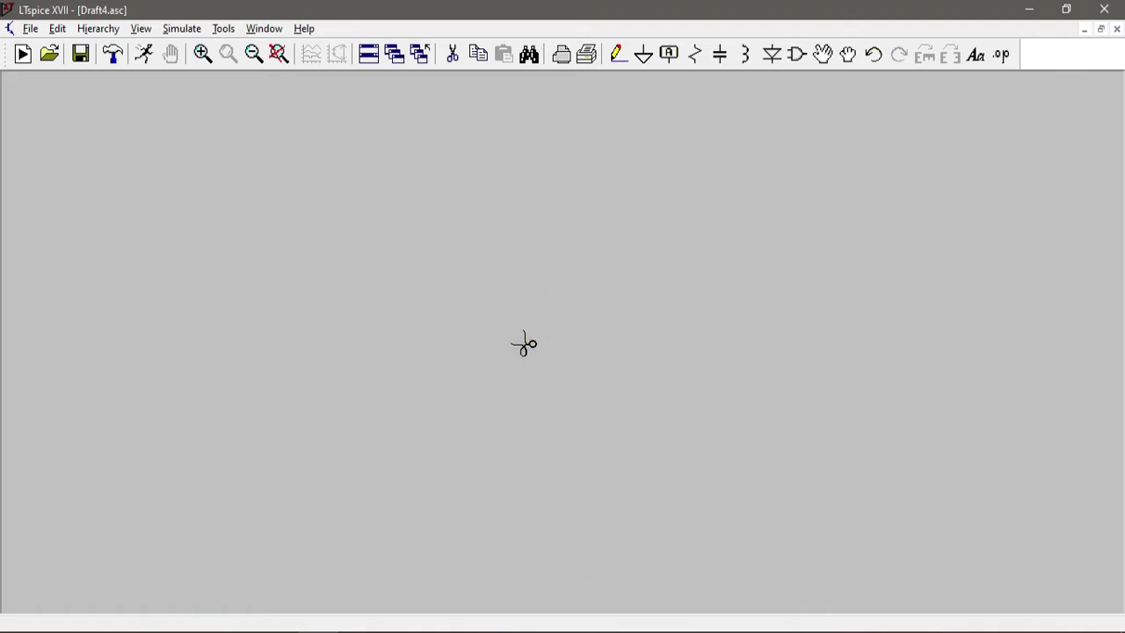
# Place one nmos4 transistor with explicit substrate connection in the middle of the schematic
pyautogui.click(795, 55)
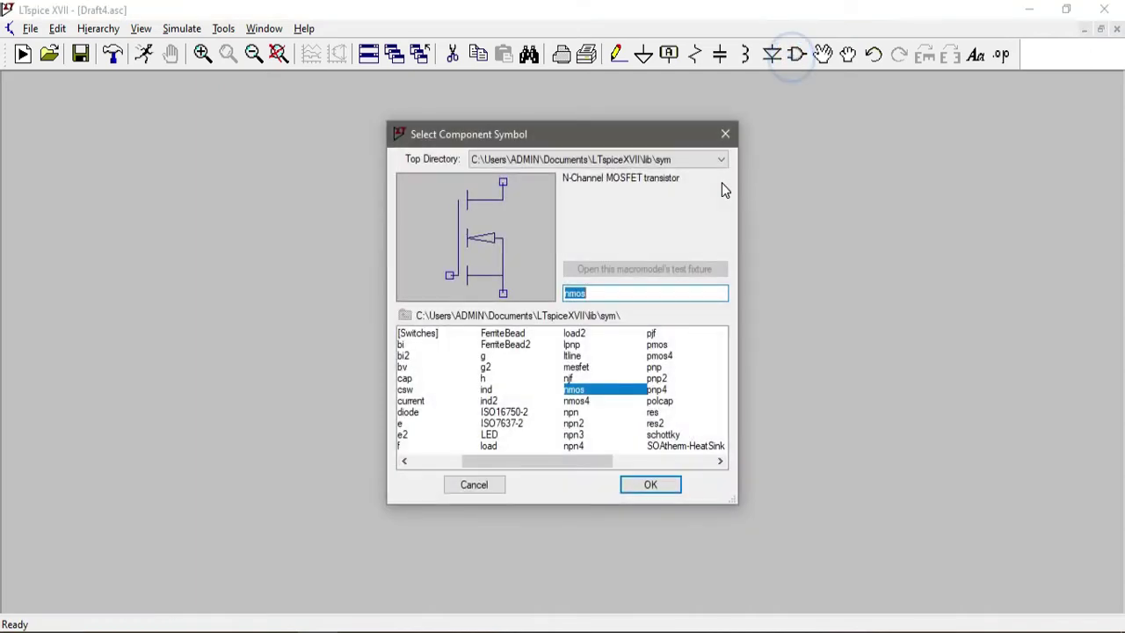
pyautogui.click(576, 402)
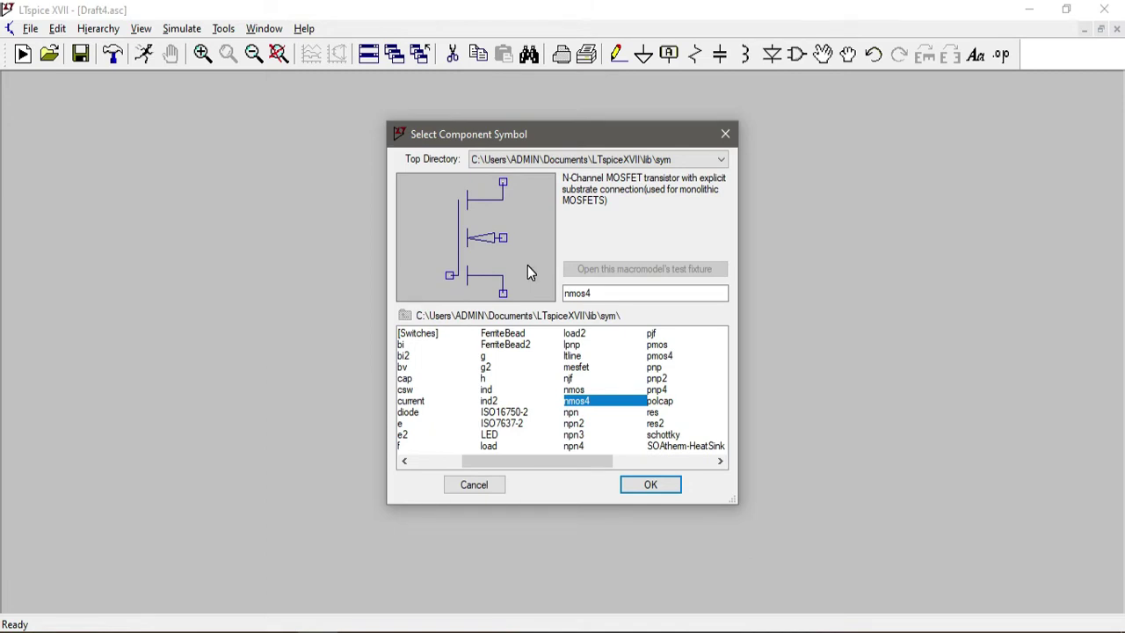
pyautogui.click(665, 487)
pyautogui.click(495, 325)
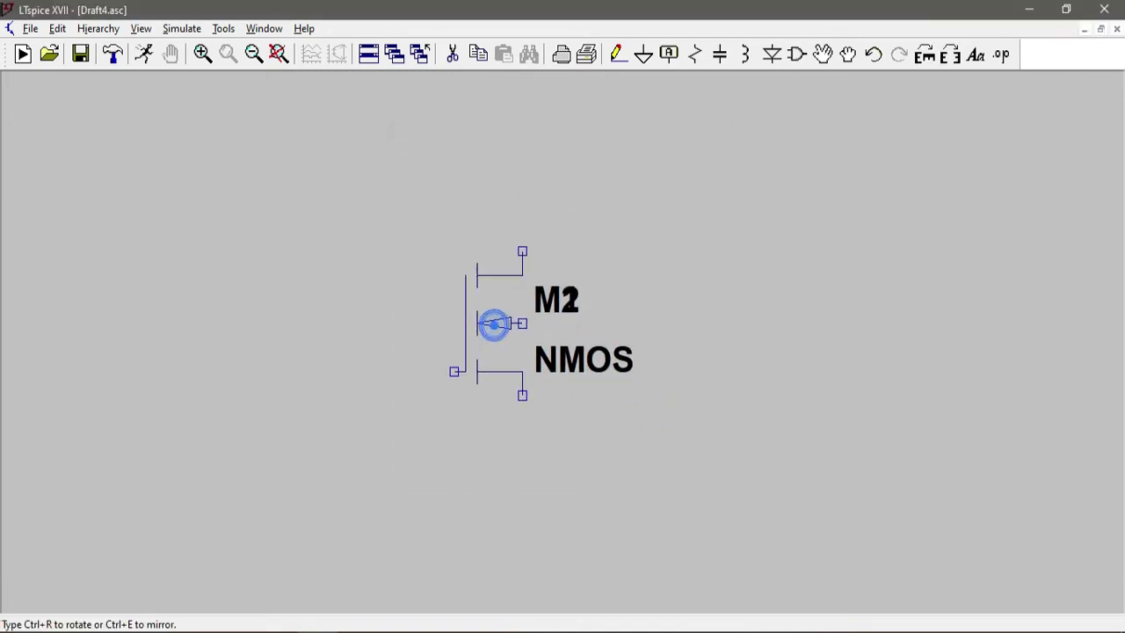
pyautogui.press('Escape')
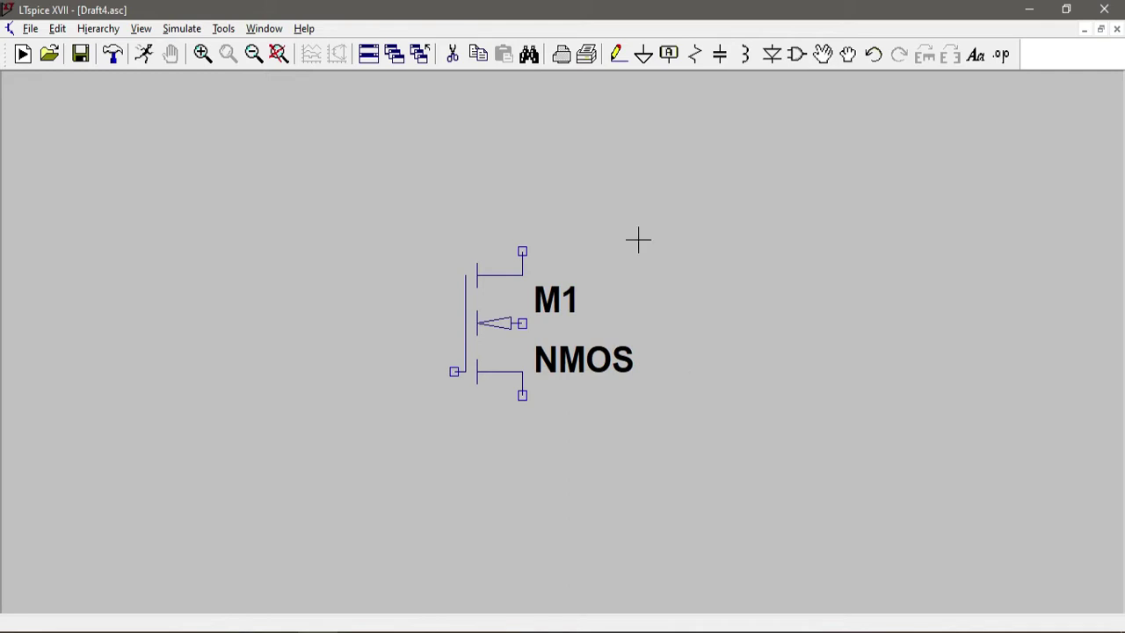
pyautogui.scroll(-1, 633, 289)
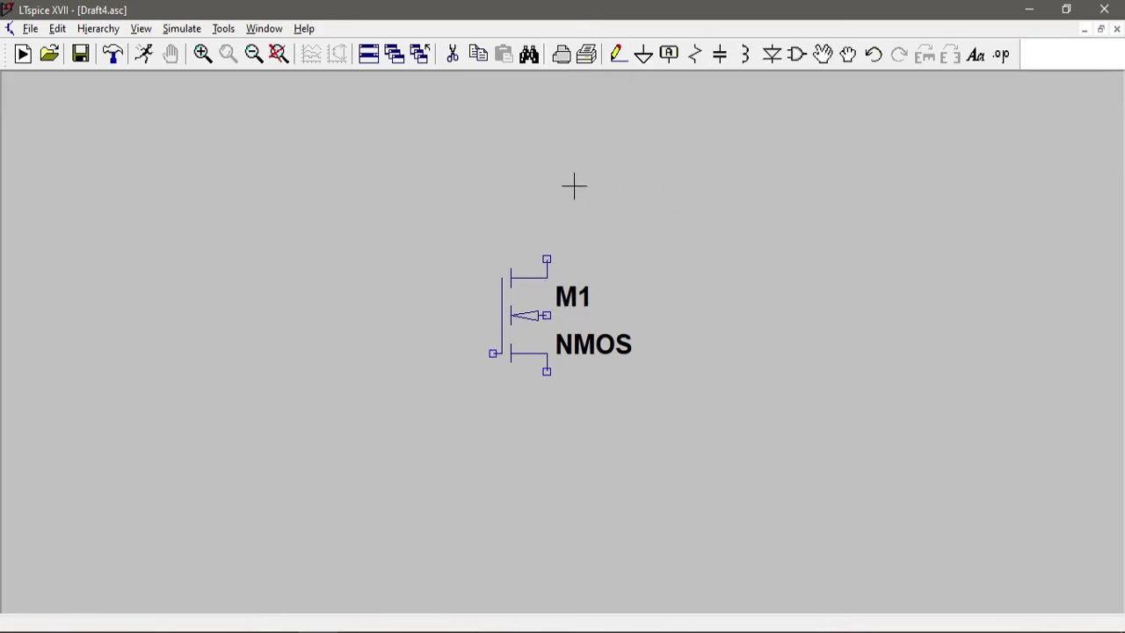
# Place one pmos4 transistor directly above the NMOS transistor, with their drain and source terminals vertically aligned
pyautogui.click(797, 54)
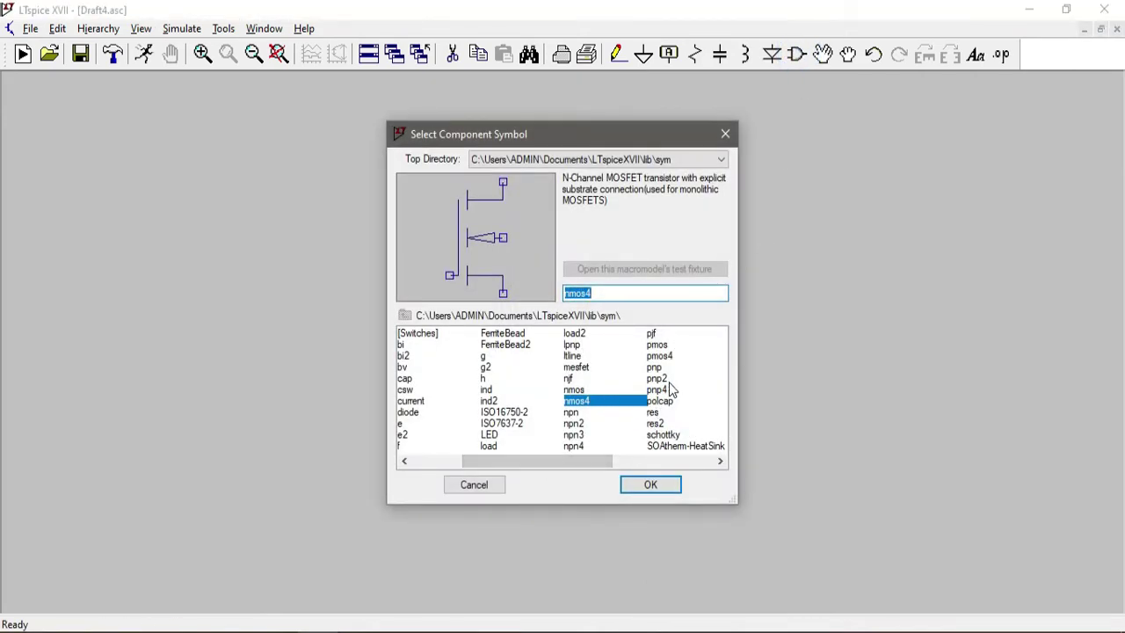
pyautogui.click(659, 356)
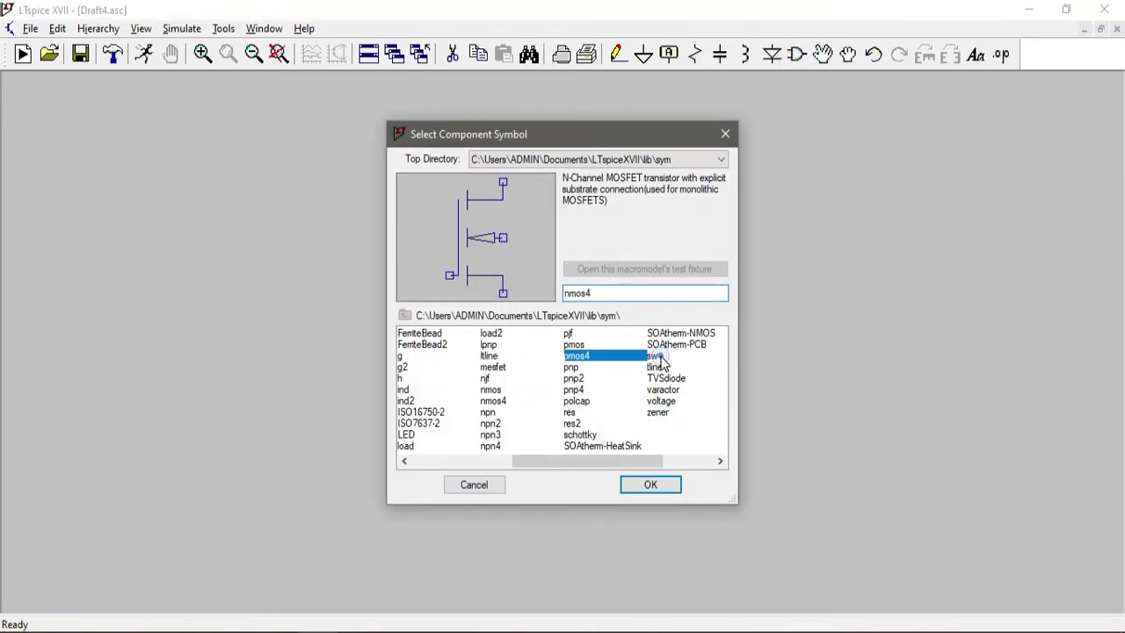
pyautogui.click(651, 485)
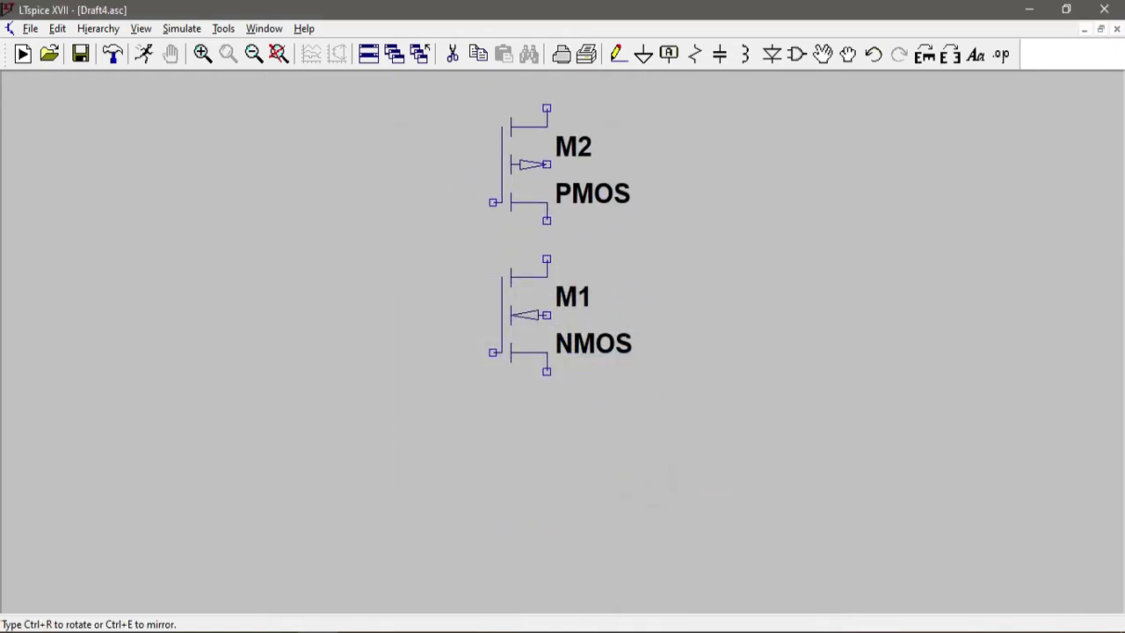
pyautogui.click(526, 163)
pyautogui.press('Escape')
pyautogui.scroll(-2, 676, 269)
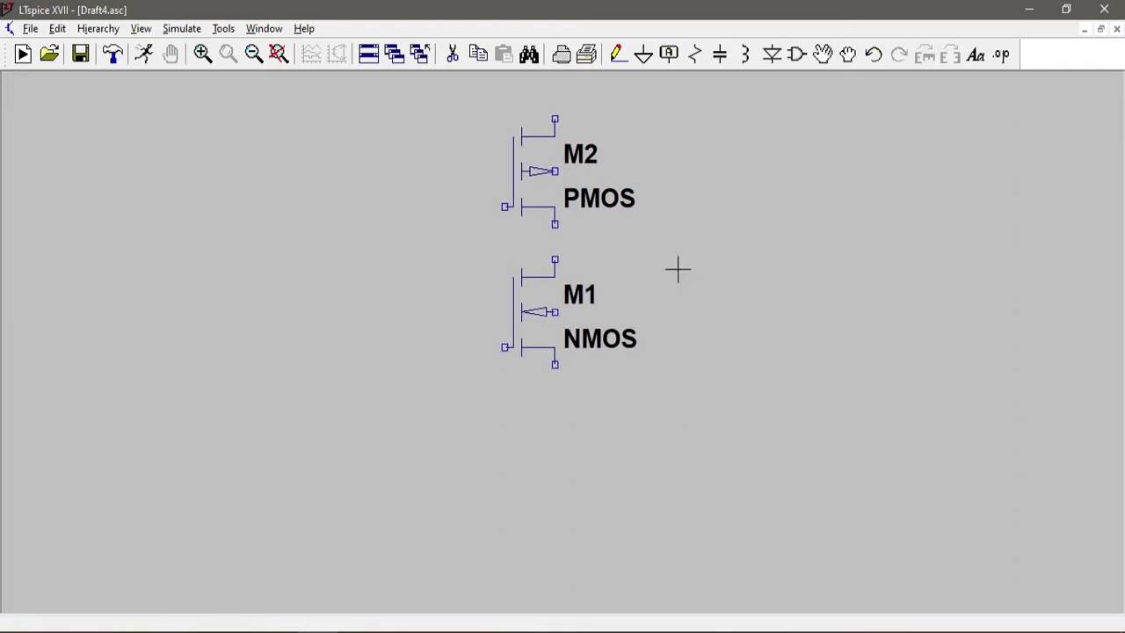
pyautogui.moveTo(673, 249); pyautogui.dragTo(695, 362)
pyautogui.click(801, 379)
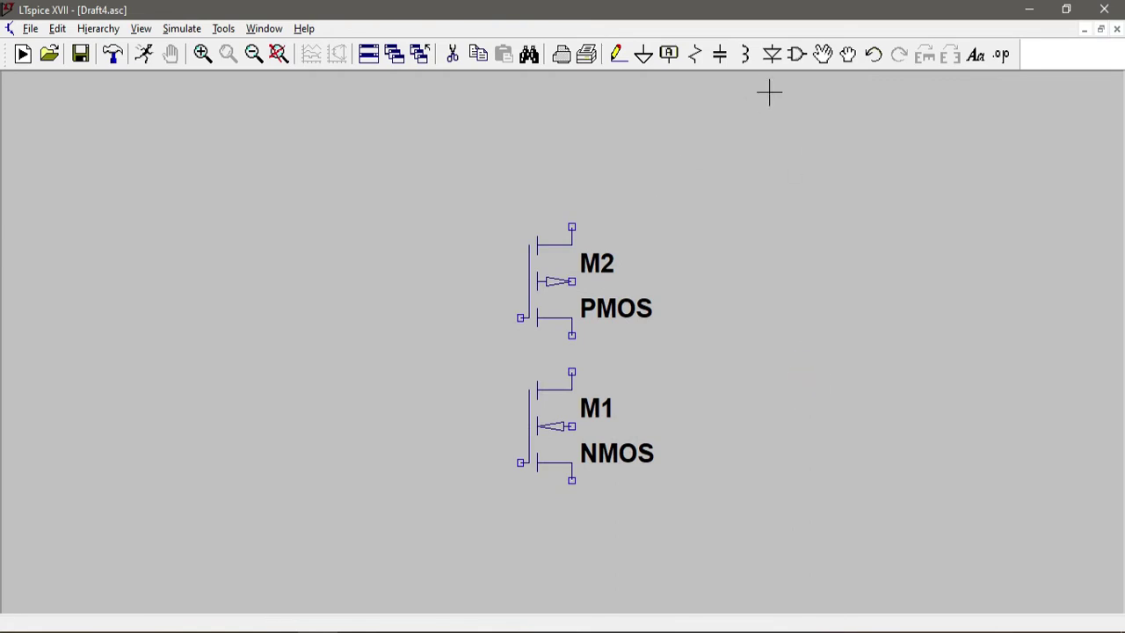
# Place two voltage sources, one to the lower left of the NMOS and one to the right of the PMOS
pyautogui.click(796, 55)
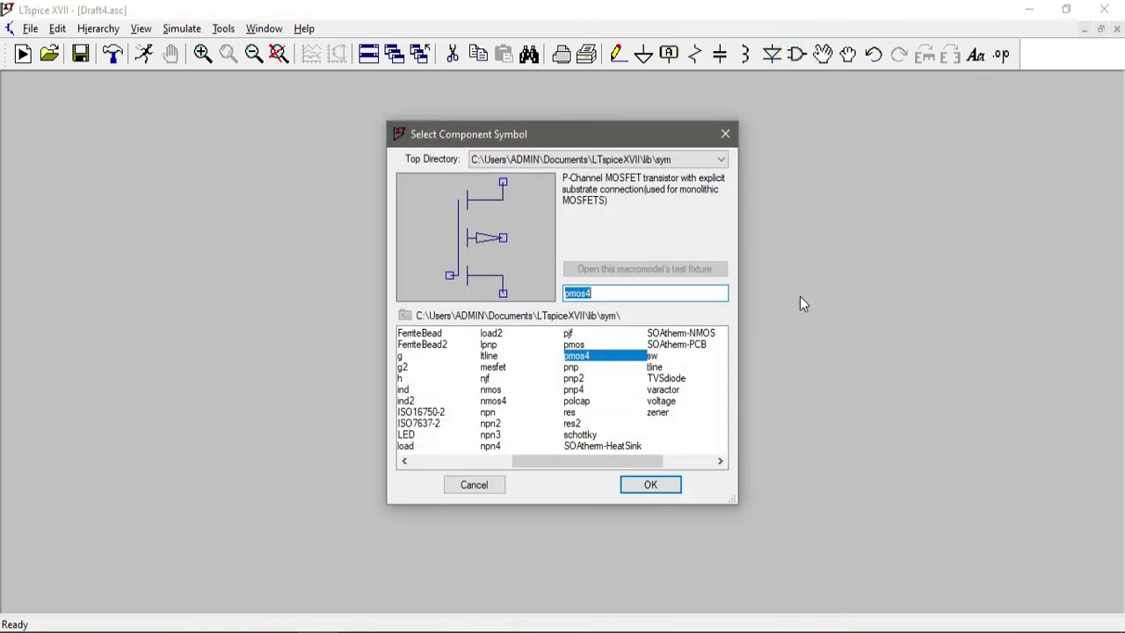
pyautogui.click(664, 403)
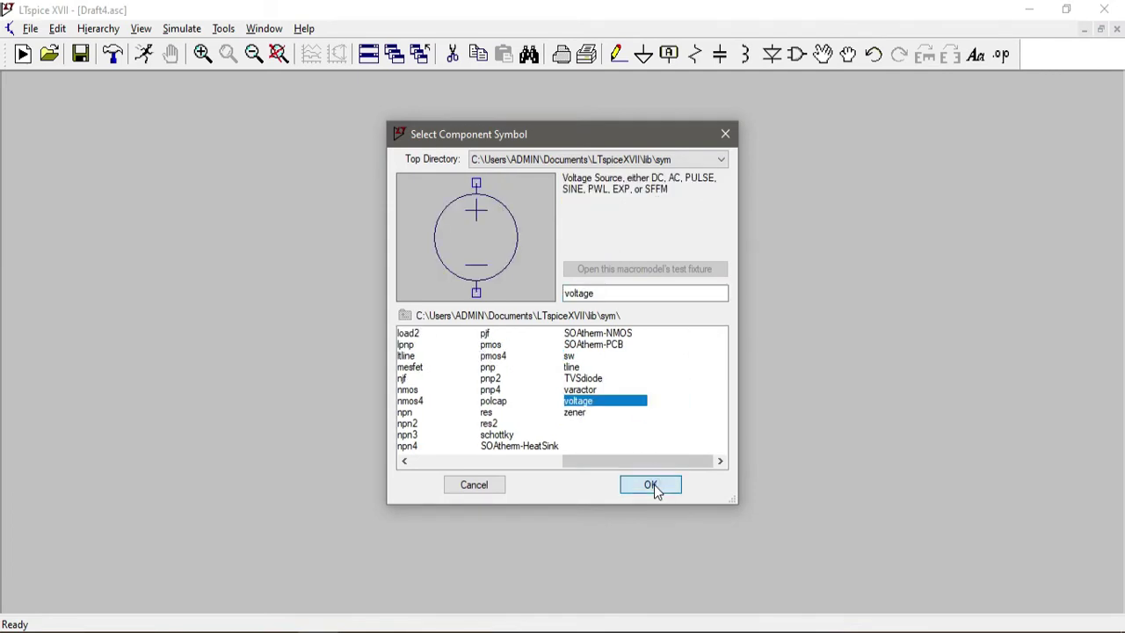
pyautogui.click(654, 486)
pyautogui.click(261, 526)
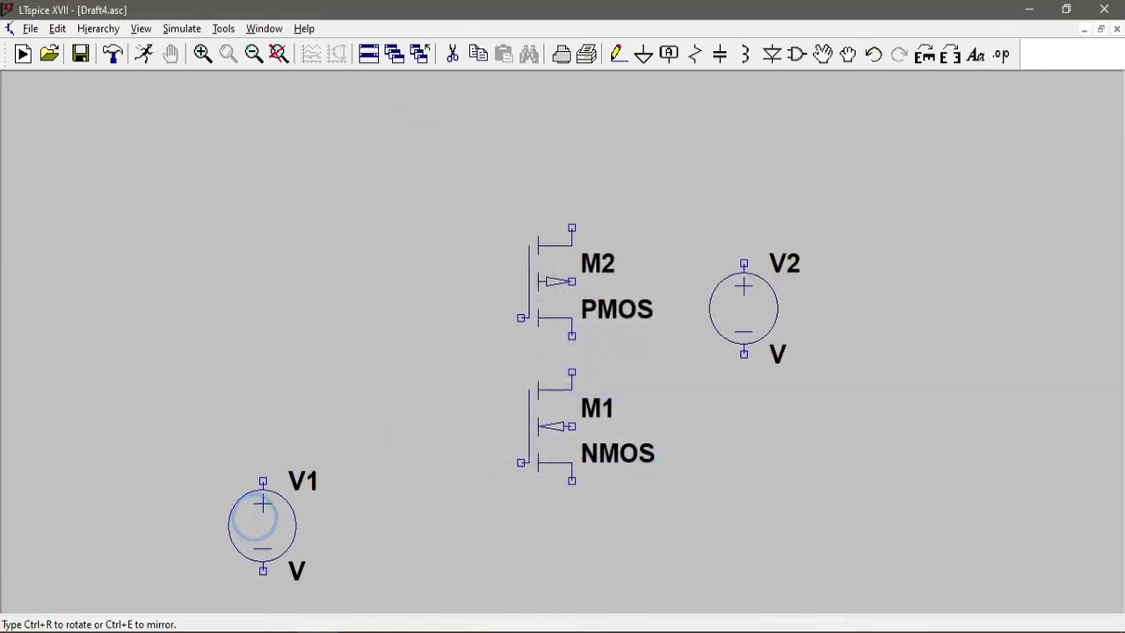
pyautogui.click(829, 273)
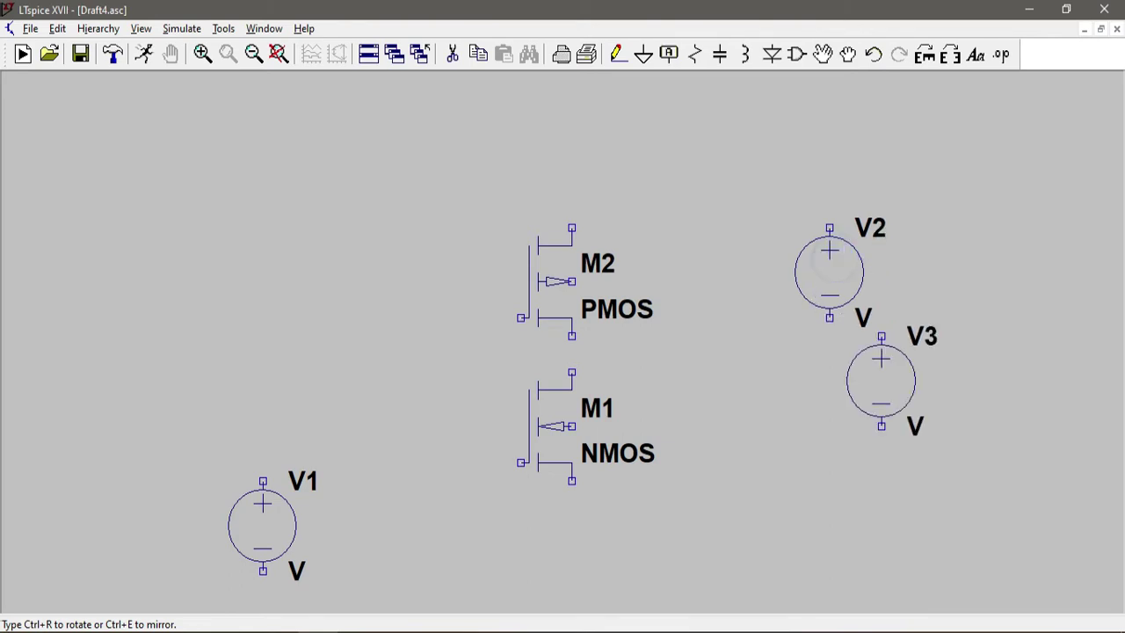
pyautogui.press('Escape')
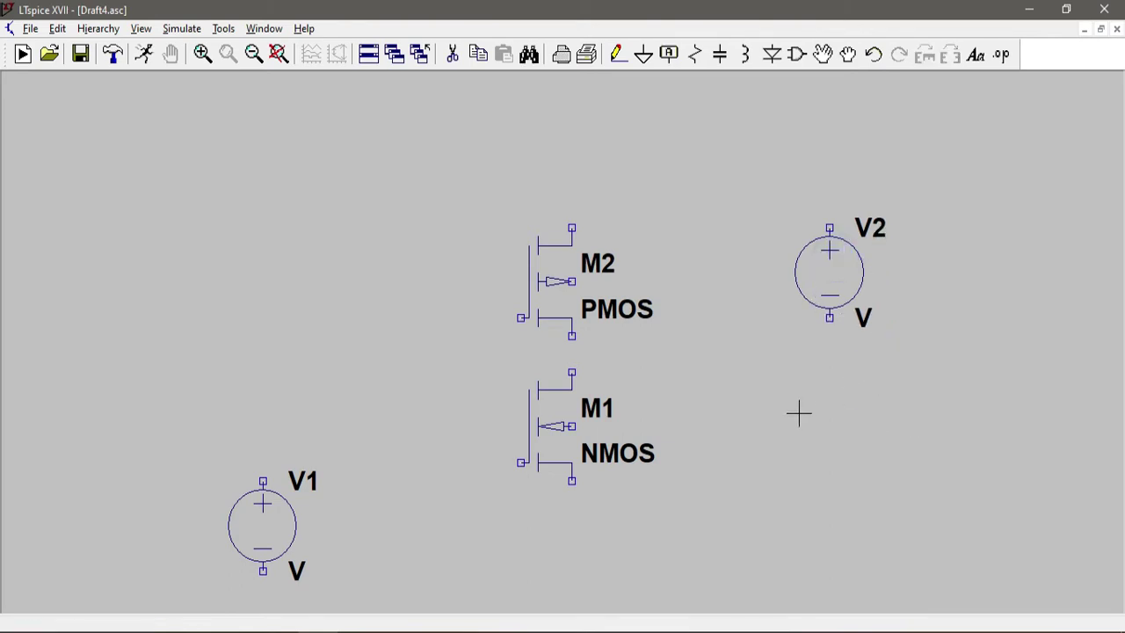
pyautogui.press('space')
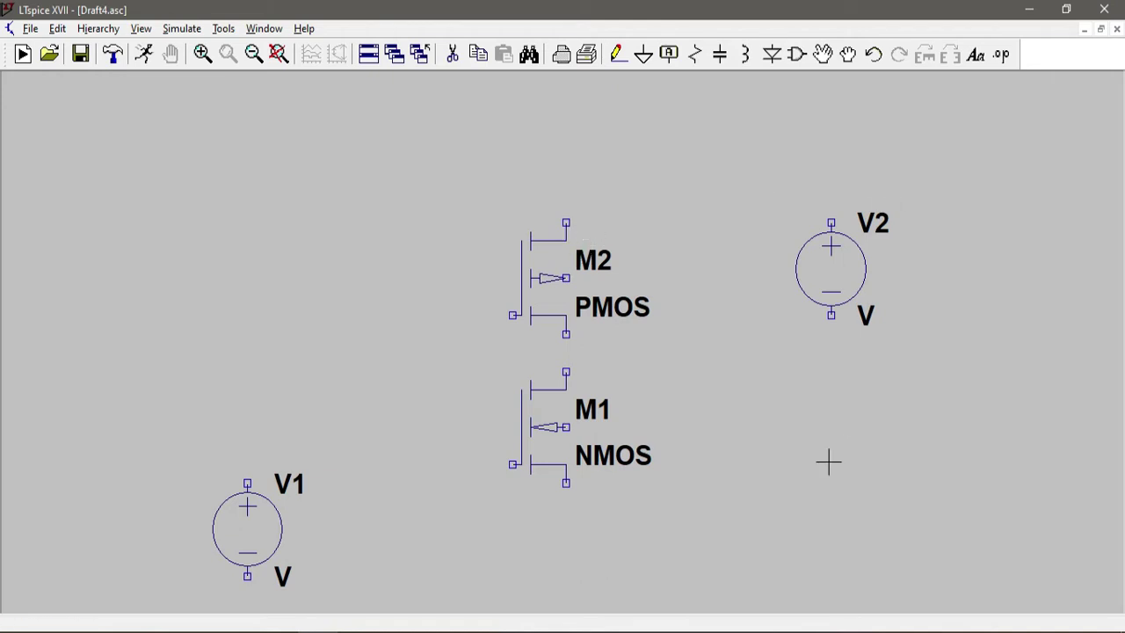
# Place ground symbols below the NMOS transistor M1 and below the voltage sources V2 and V1
pyautogui.click(642, 57)
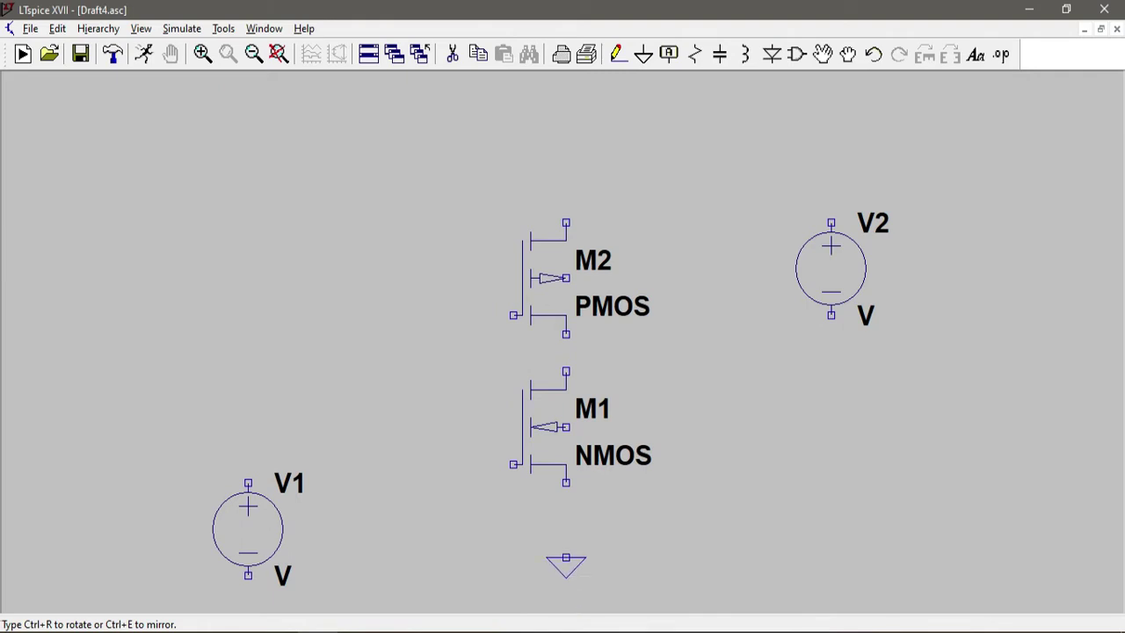
pyautogui.click(566, 540)
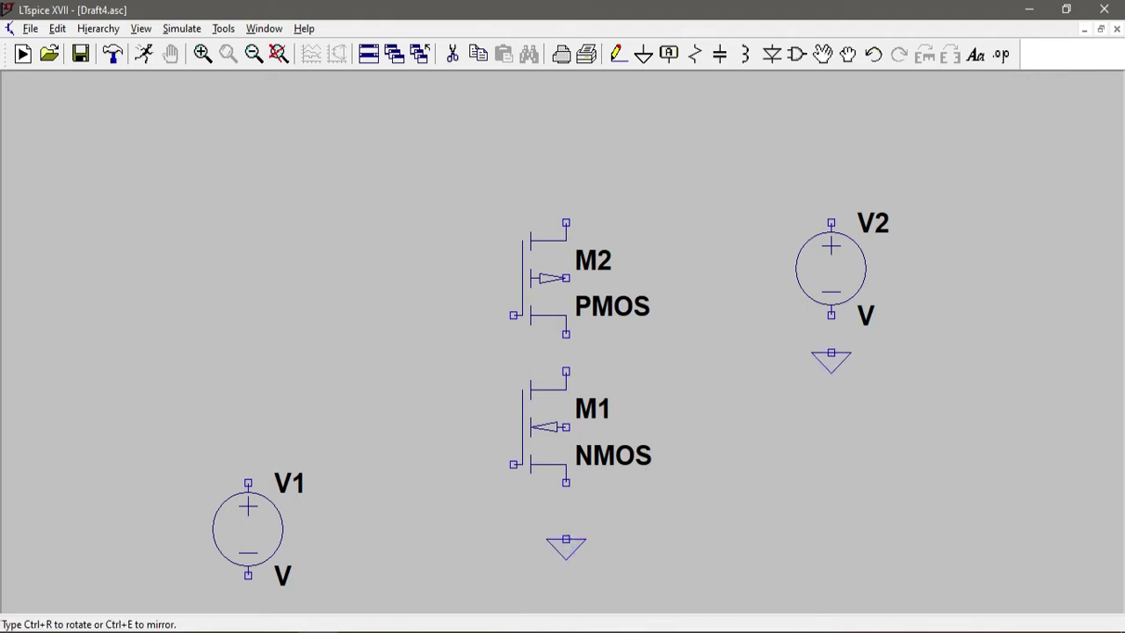
pyautogui.click(831, 354)
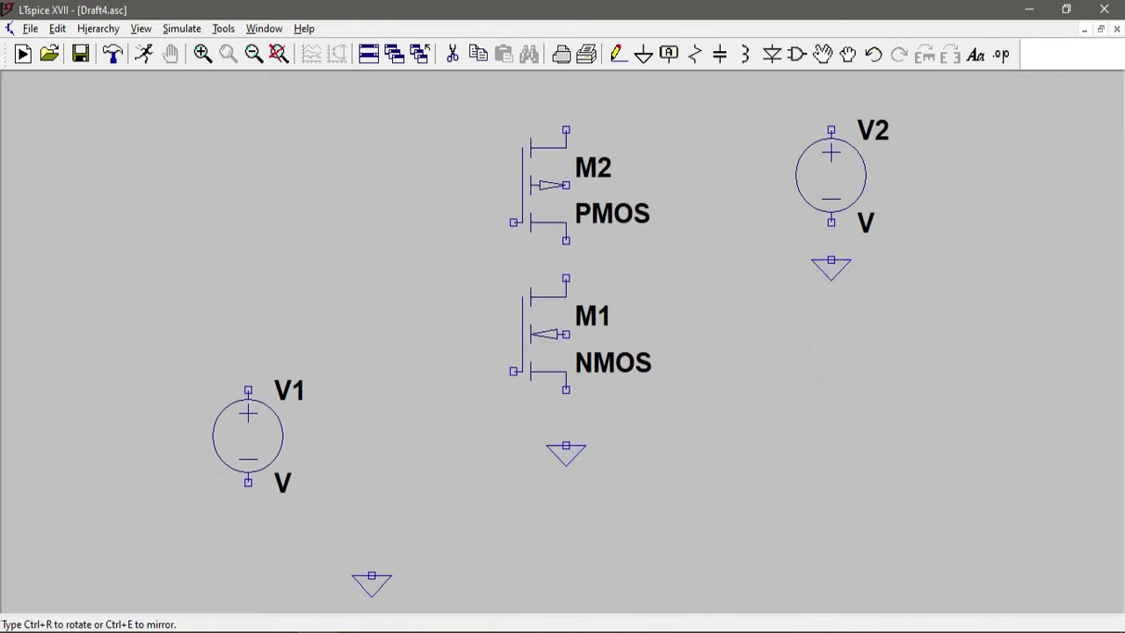
pyautogui.click(248, 540)
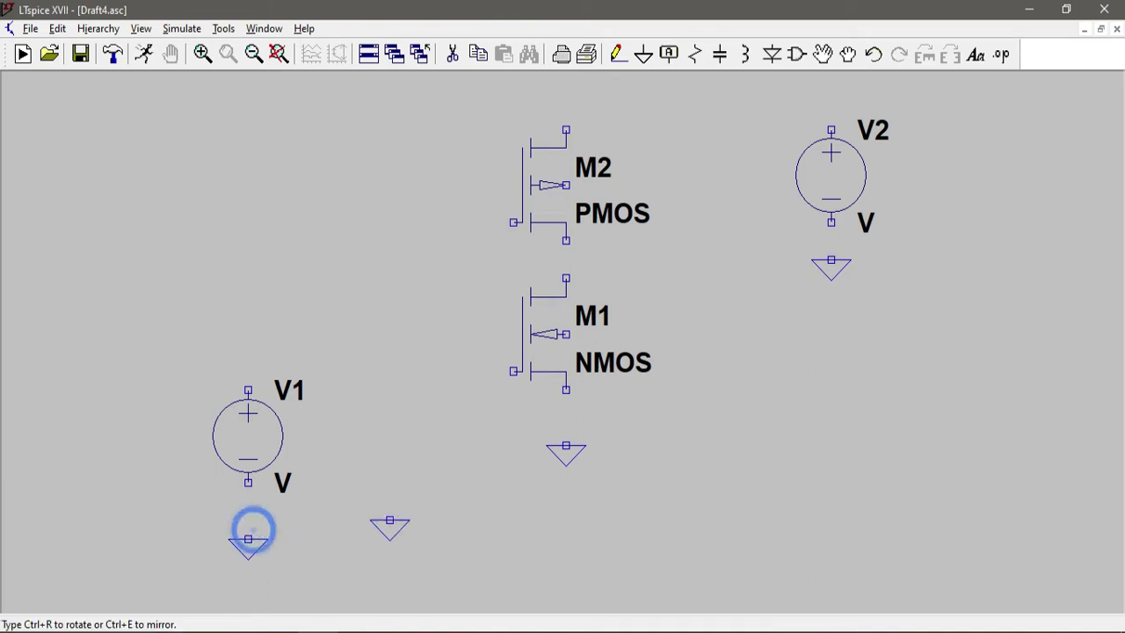
pyautogui.press('Escape')
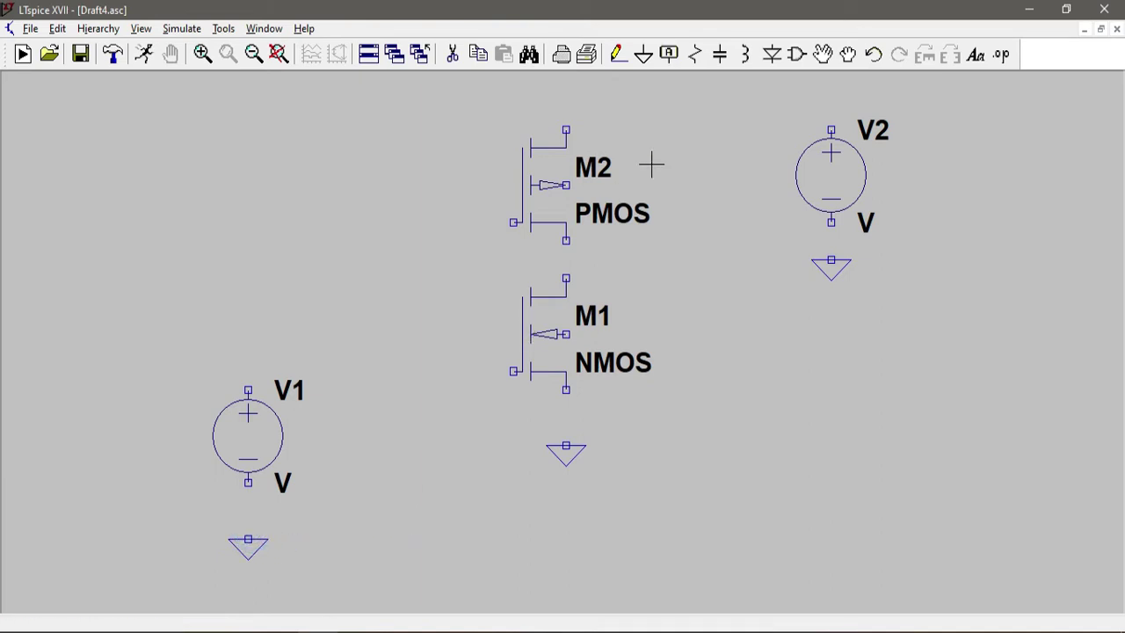
# Wire the negative terminal of voltage source V1 to the ground below it
pyautogui.click(618, 54)
pyautogui.click(248, 482)
pyautogui.click(248, 537)
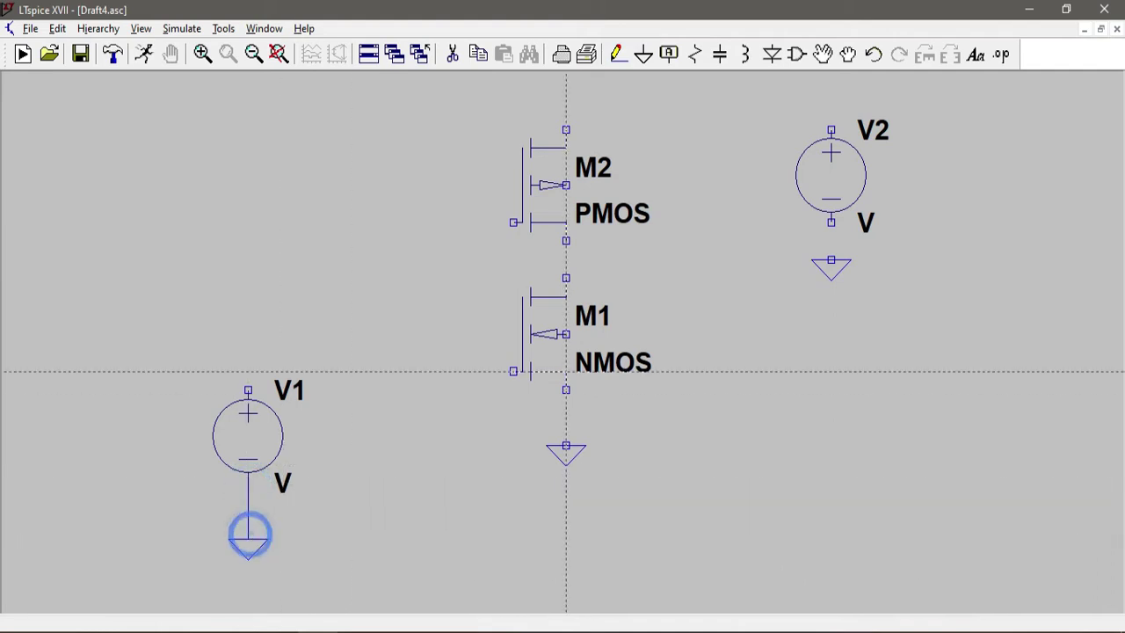
# Wire M1's lower terminal to ground and loop its substrate terminal back to that same node
pyautogui.click(566, 389)
pyautogui.click(566, 445)
pyautogui.click(567, 334)
pyautogui.click(690, 334)
pyautogui.click(690, 389)
pyautogui.click(567, 389)
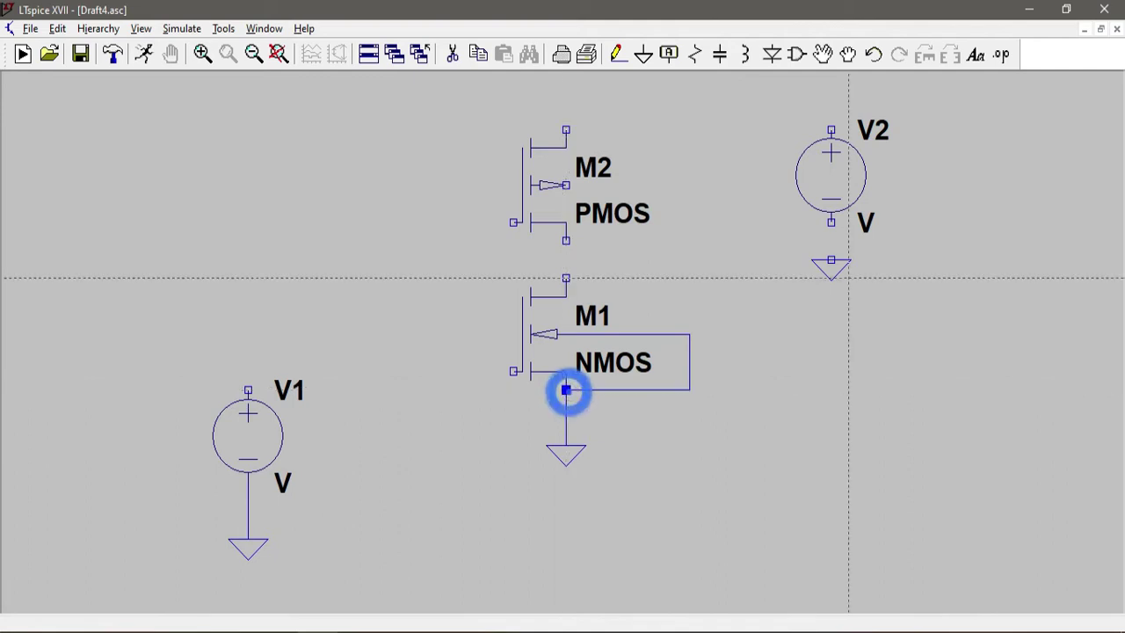
# Wire the negative terminal of voltage source V2 to the ground below it
pyautogui.click(832, 222)
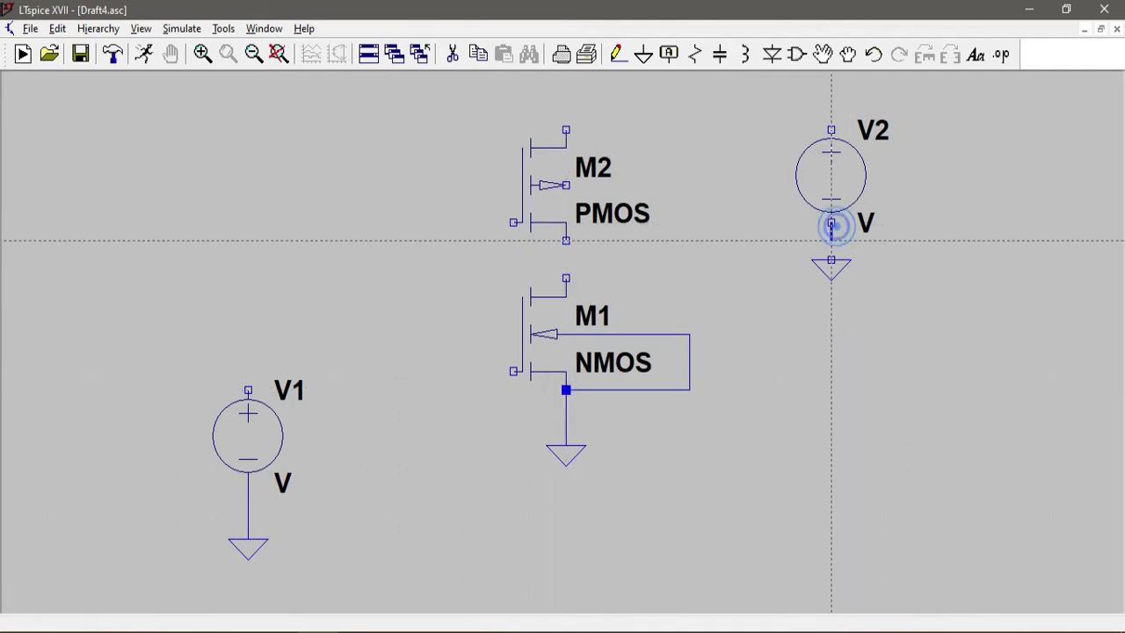
pyautogui.click(832, 260)
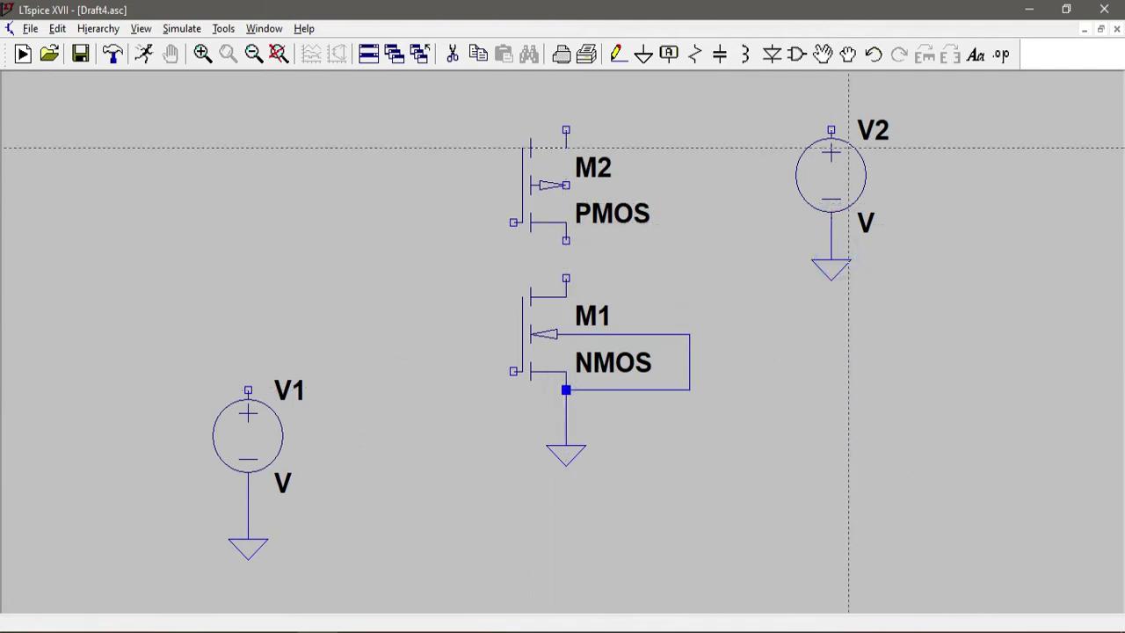
# Wire the positive terminal of voltage source V2 up and across to the PMOS transistor M2's upper terminal
pyautogui.click(831, 130)
pyautogui.scroll(5, 832, 130)
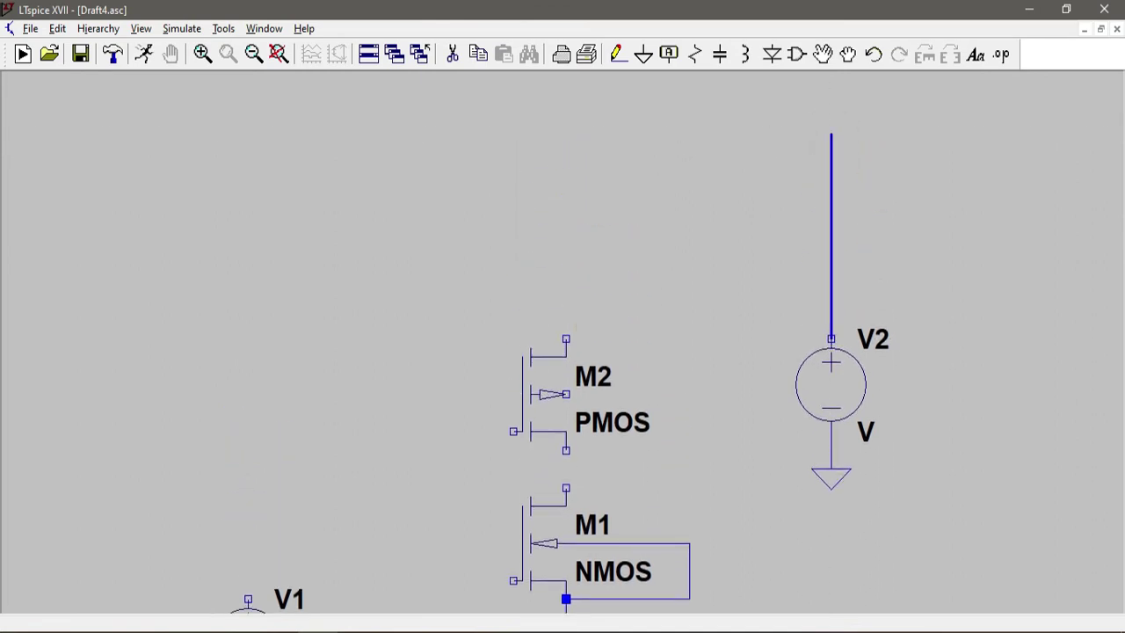
pyautogui.click(831, 264)
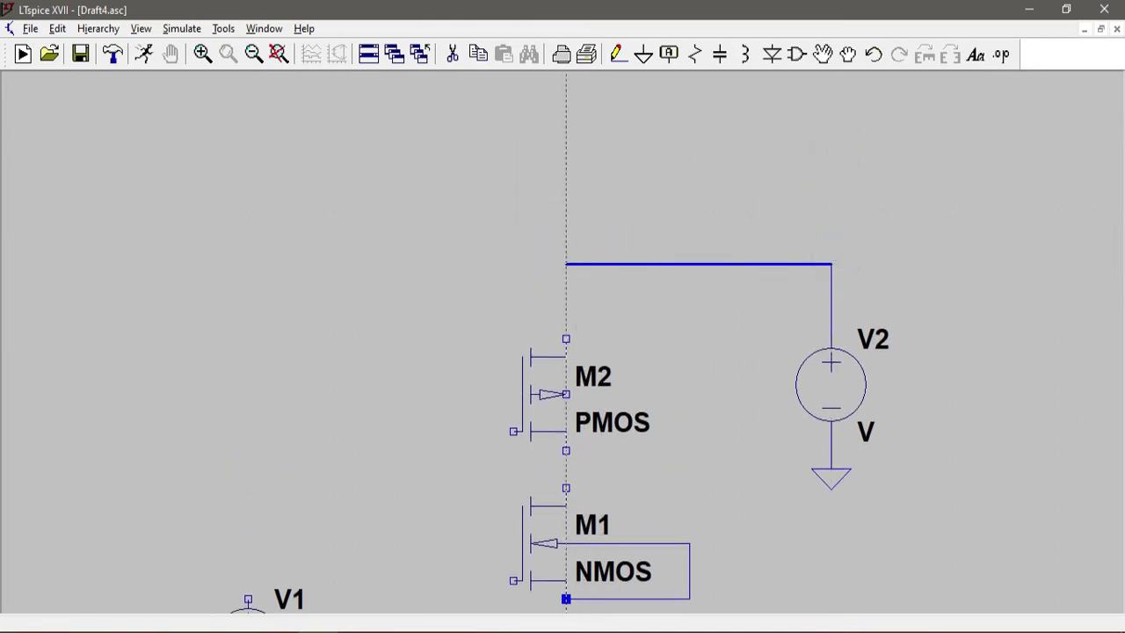
pyautogui.click(566, 264)
pyautogui.click(566, 339)
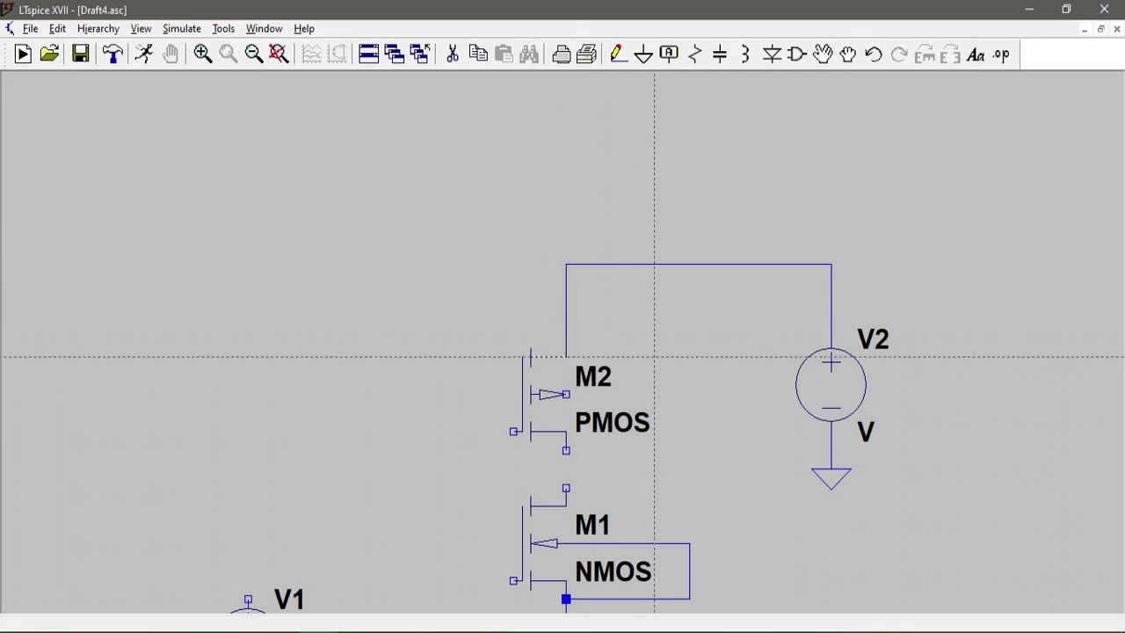
# Wire M2's lower terminal to M1's upper terminal and join the gates of both transistors with a wire
pyautogui.scroll(-2, 654, 357)
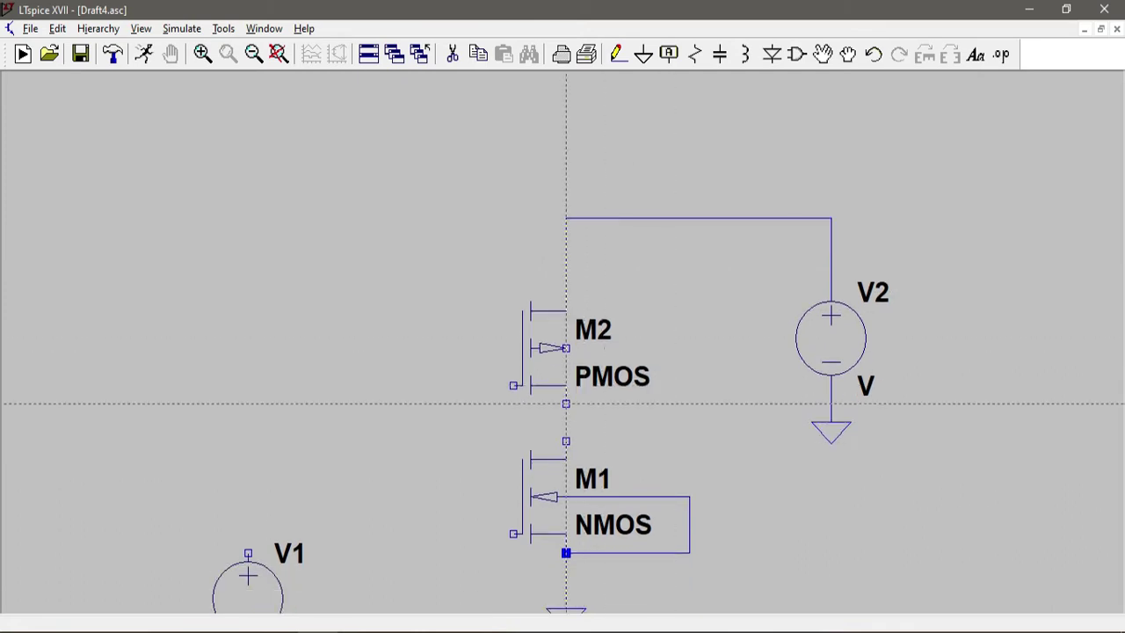
pyautogui.click(567, 440)
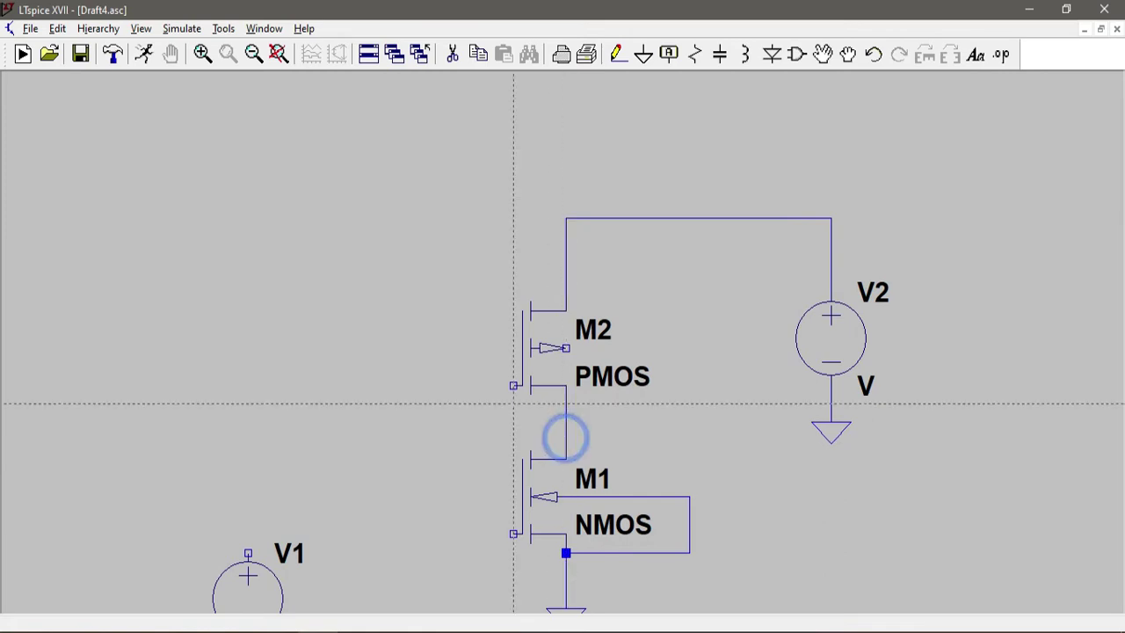
pyautogui.click(514, 385)
pyautogui.click(443, 385)
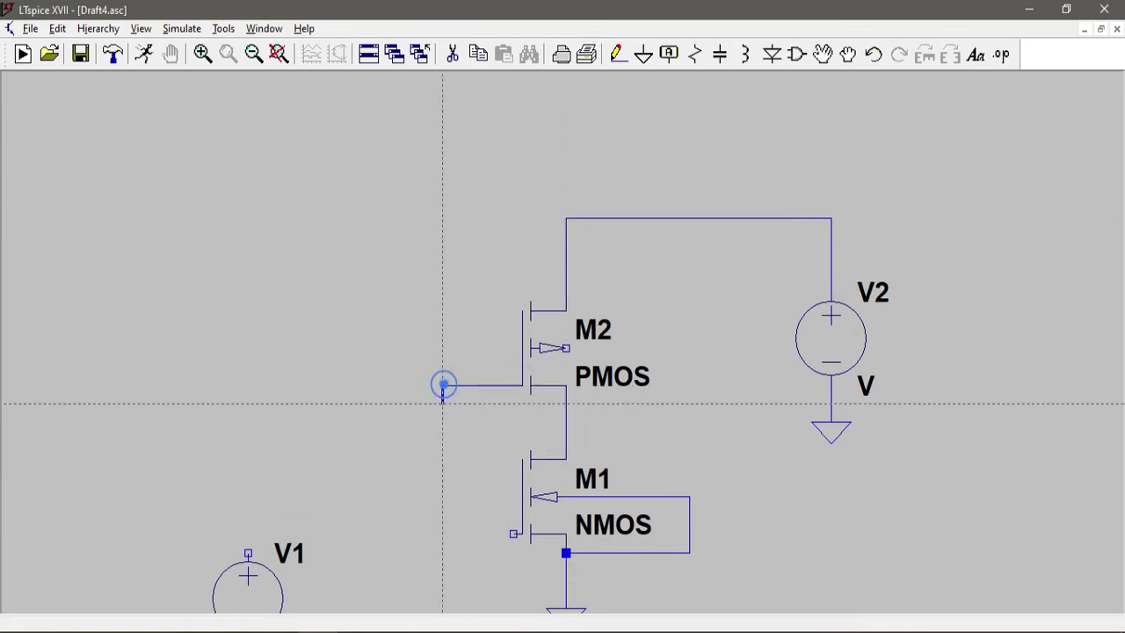
pyautogui.click(442, 532)
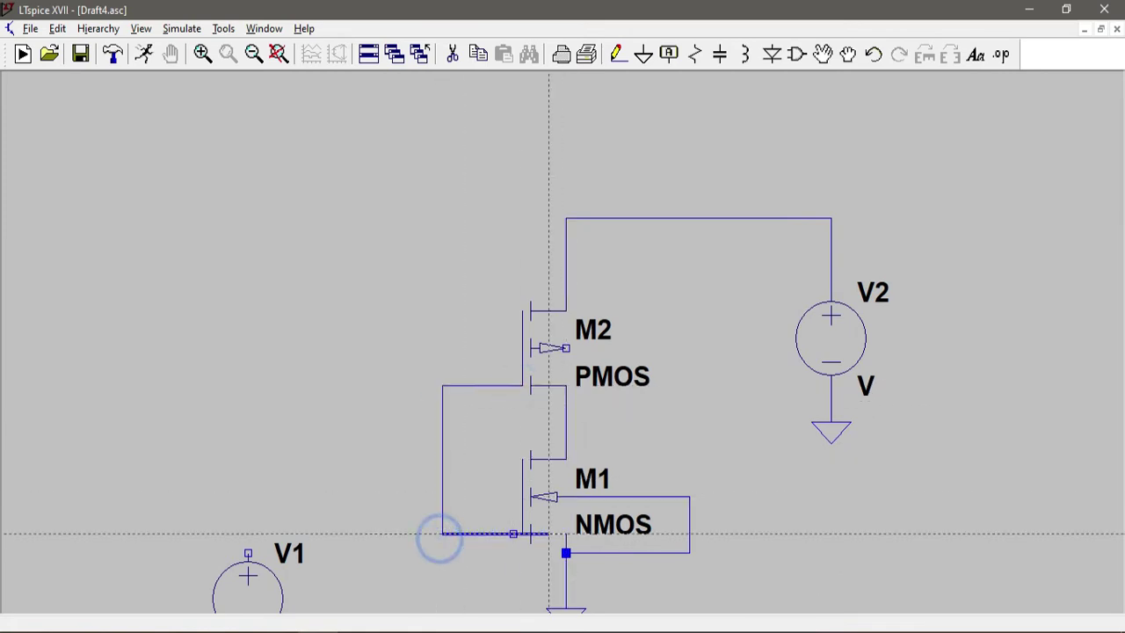
pyautogui.click(513, 533)
# Wire the positive terminal of voltage source V1 to the wire joining the two gates
pyautogui.click(248, 553)
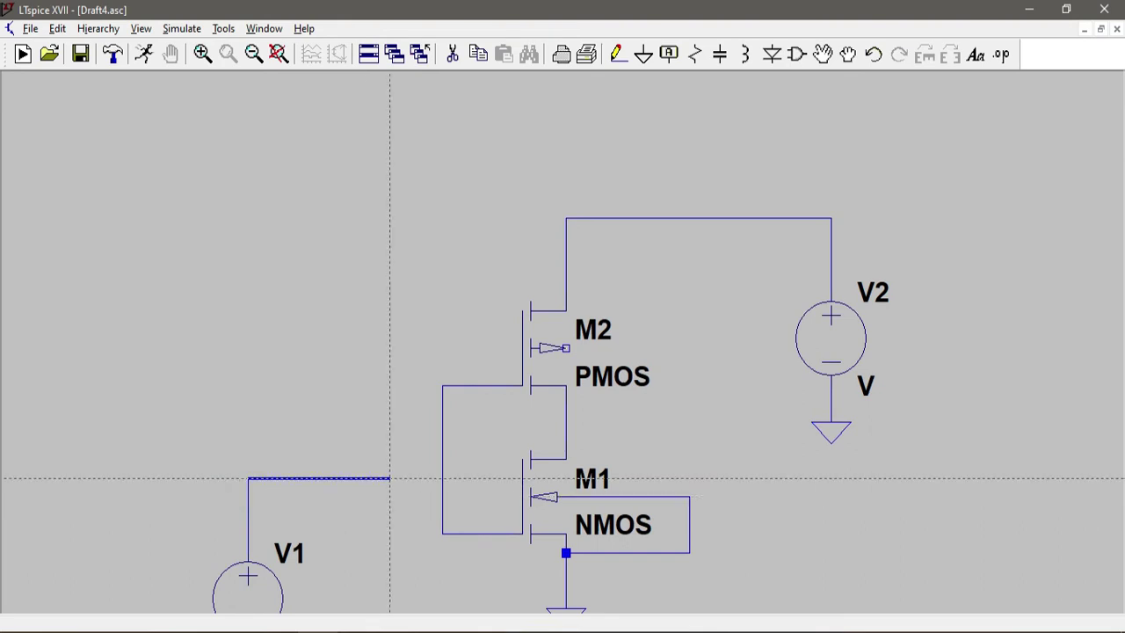
pyautogui.click(442, 478)
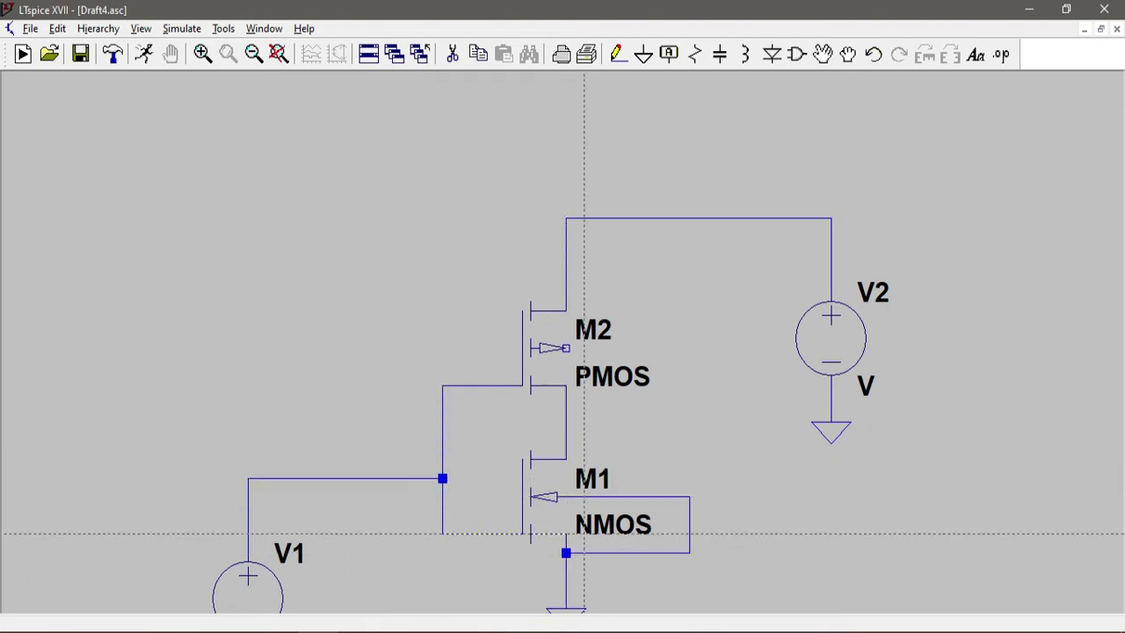
pyautogui.press('Escape')
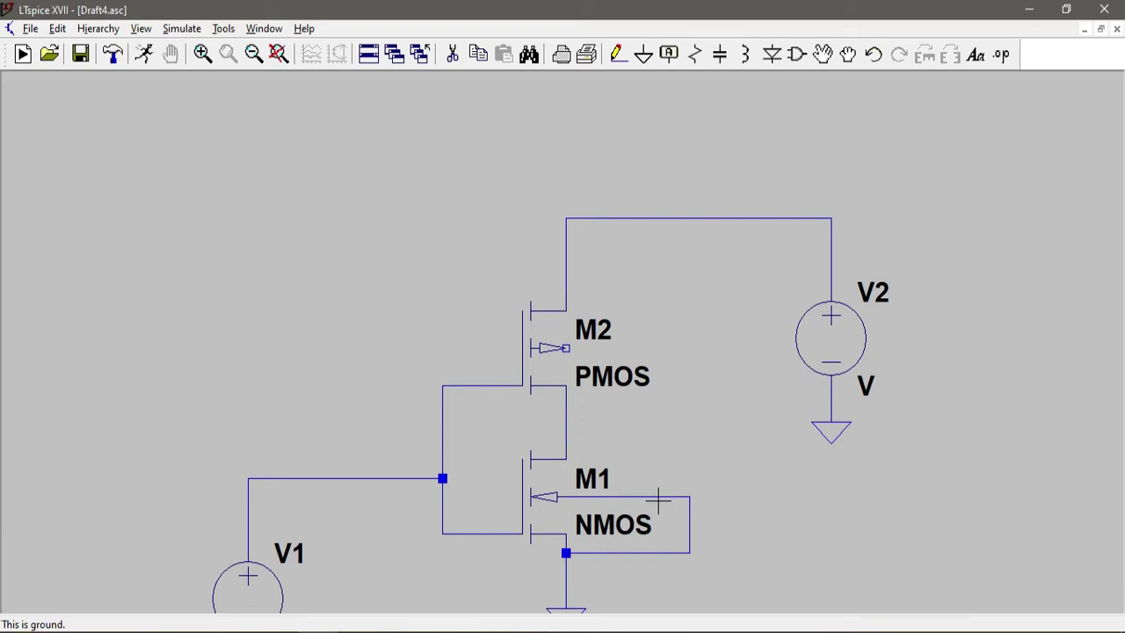
# Loop a wire from M2's substrate terminal back to the supply wire above its upper terminal
pyautogui.scroll(2, 659, 500)
pyautogui.scroll(-2, 658, 500)
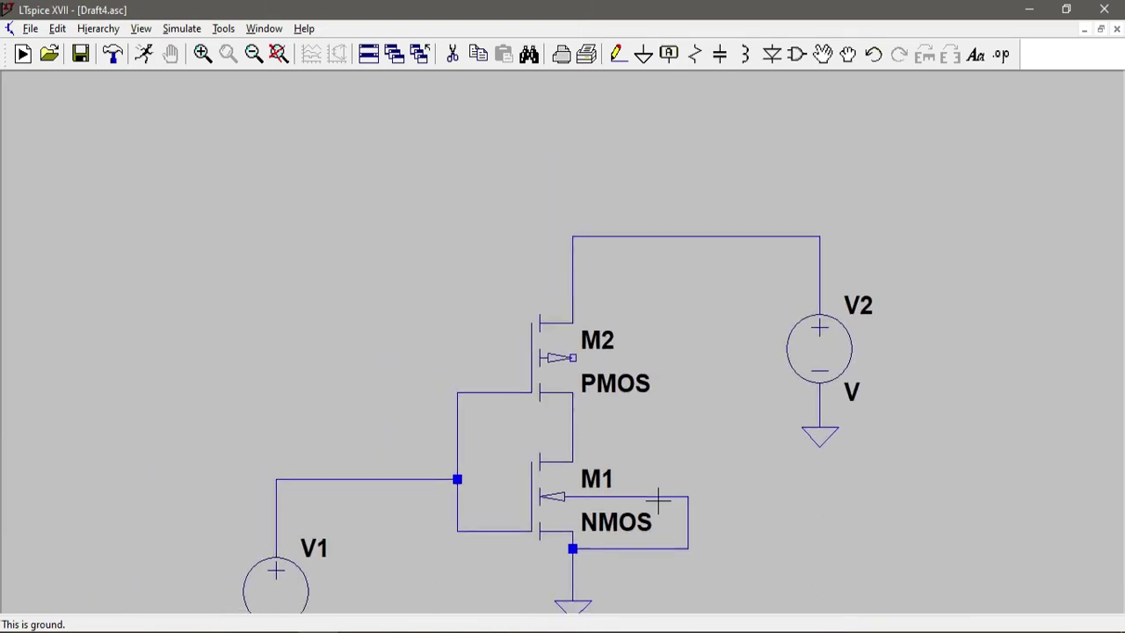
pyautogui.moveTo(746, 465); pyautogui.dragTo(738, 352)
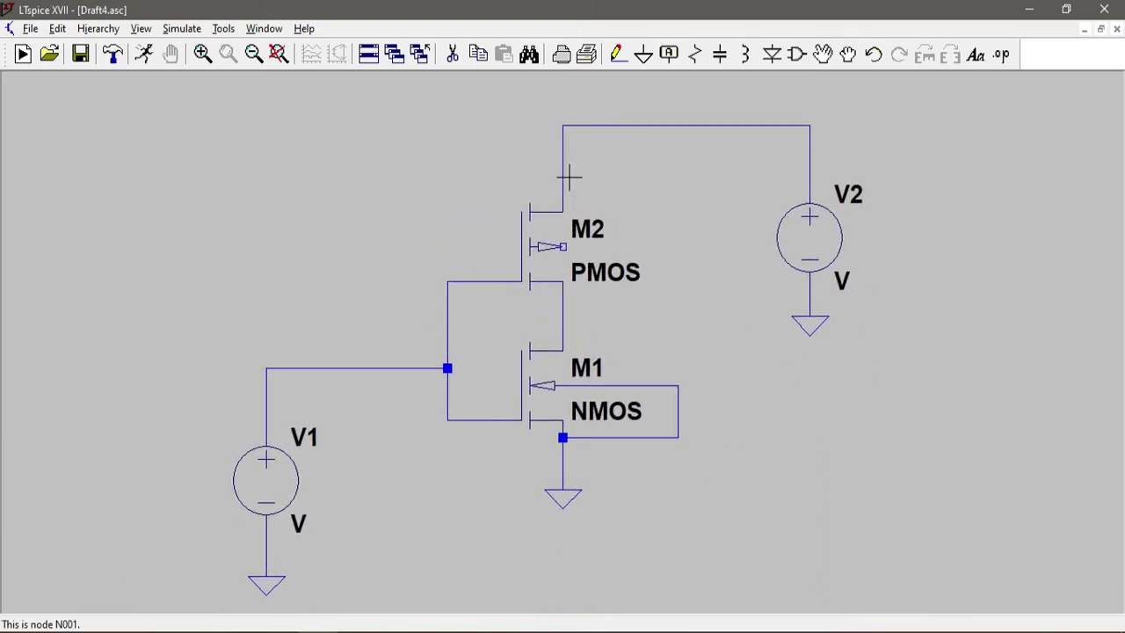
pyautogui.click(614, 57)
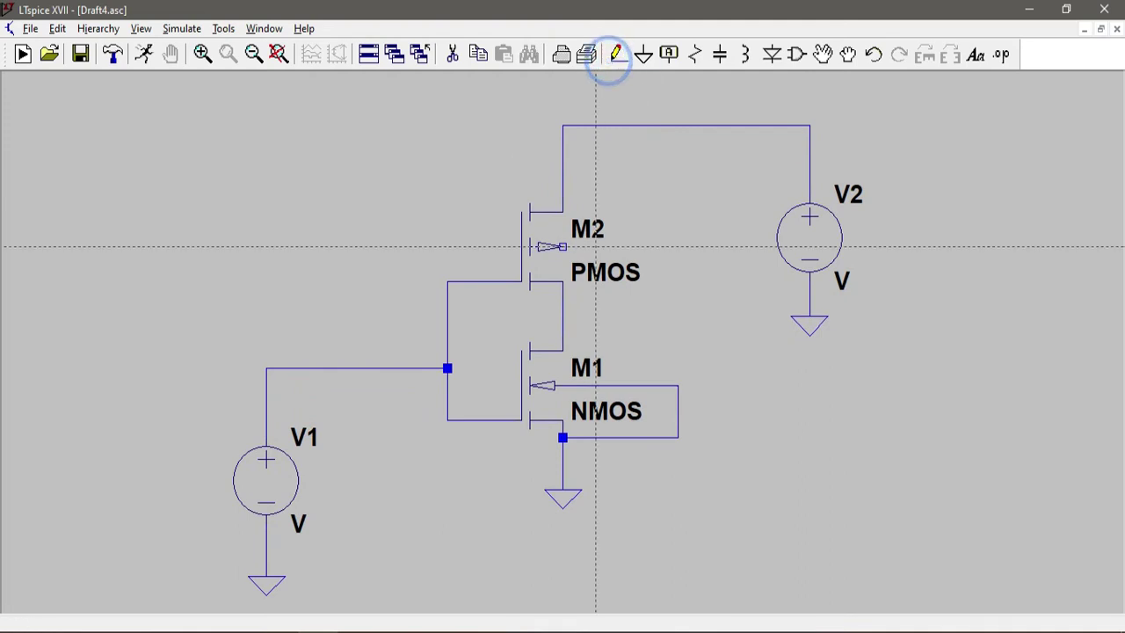
pyautogui.click(562, 246)
pyautogui.click(646, 246)
pyautogui.click(645, 160)
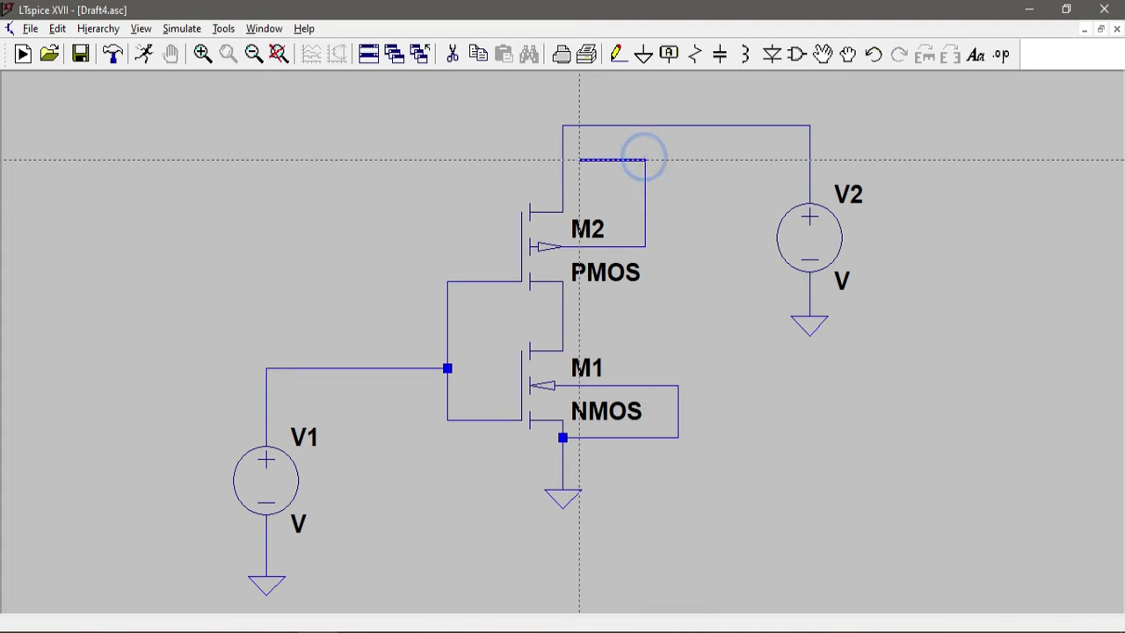
pyautogui.click(563, 160)
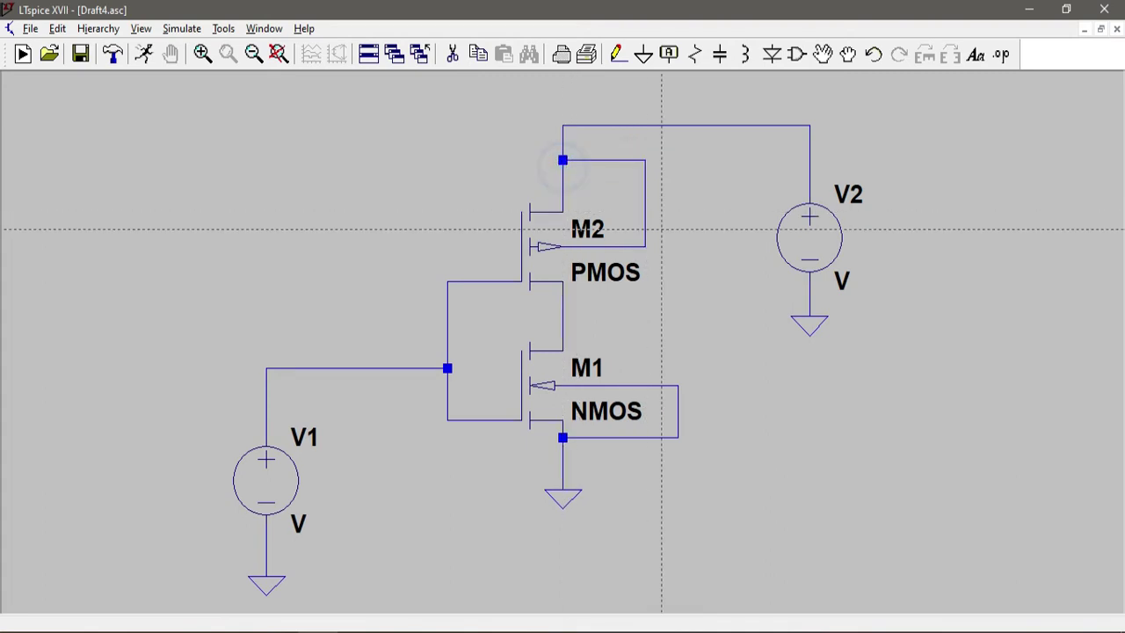
pyautogui.press('Escape')
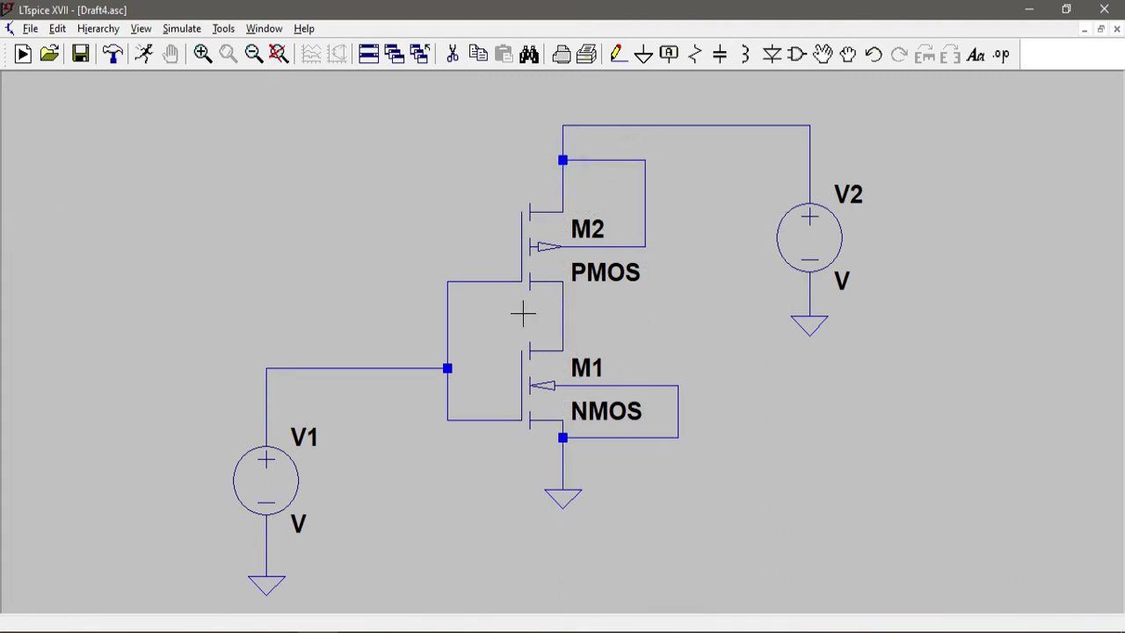
# Set the DC value of voltage sources V1 and V2 to 1.8 each
pyautogui.rightClick(261, 495)
pyautogui.write('1.8')
pyautogui.press('Return')
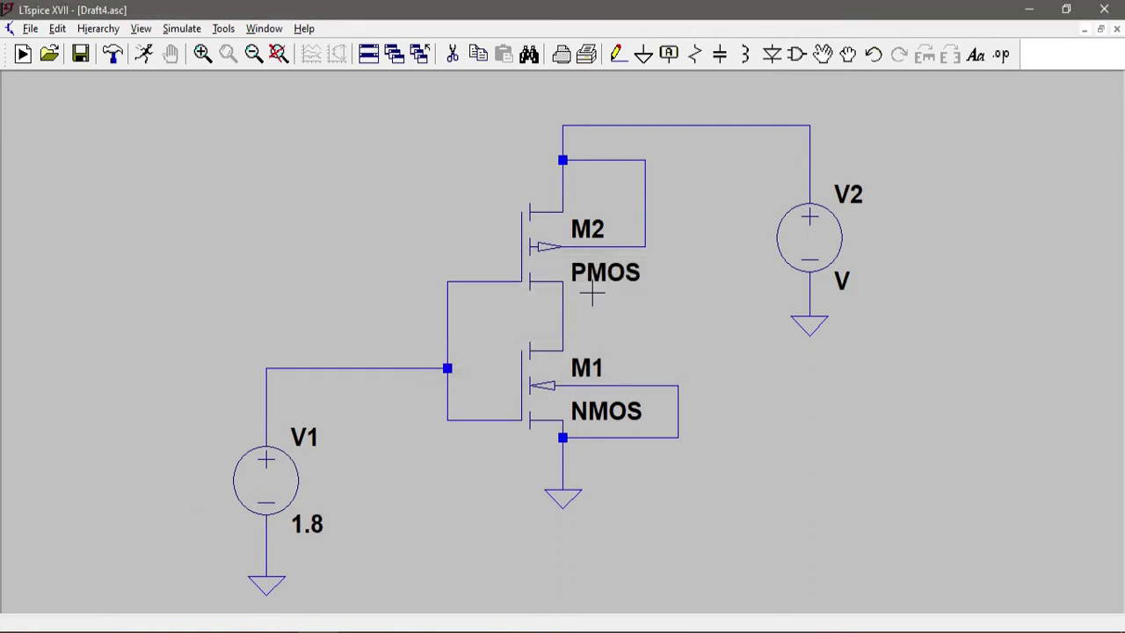
pyautogui.rightClick(810, 247)
pyautogui.write('1.8')
pyautogui.press('Return')
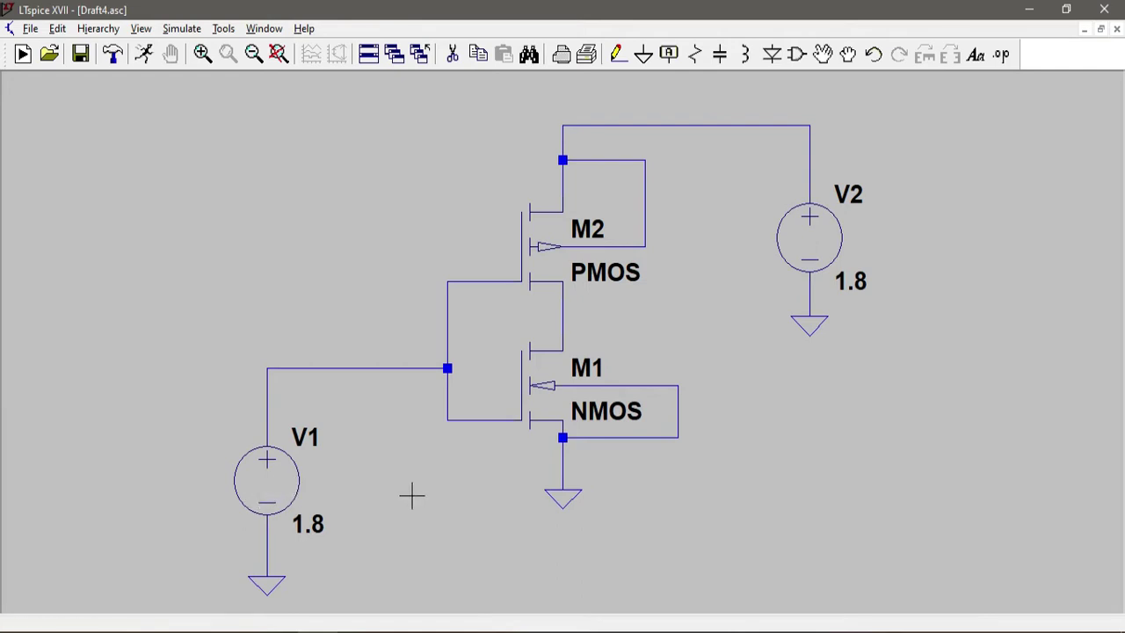
# Draw a short horizontal output wire from the node between M2 and M1
pyautogui.click(617, 56)
pyautogui.click(563, 315)
pyautogui.click(662, 316)
pyautogui.press('Escape')
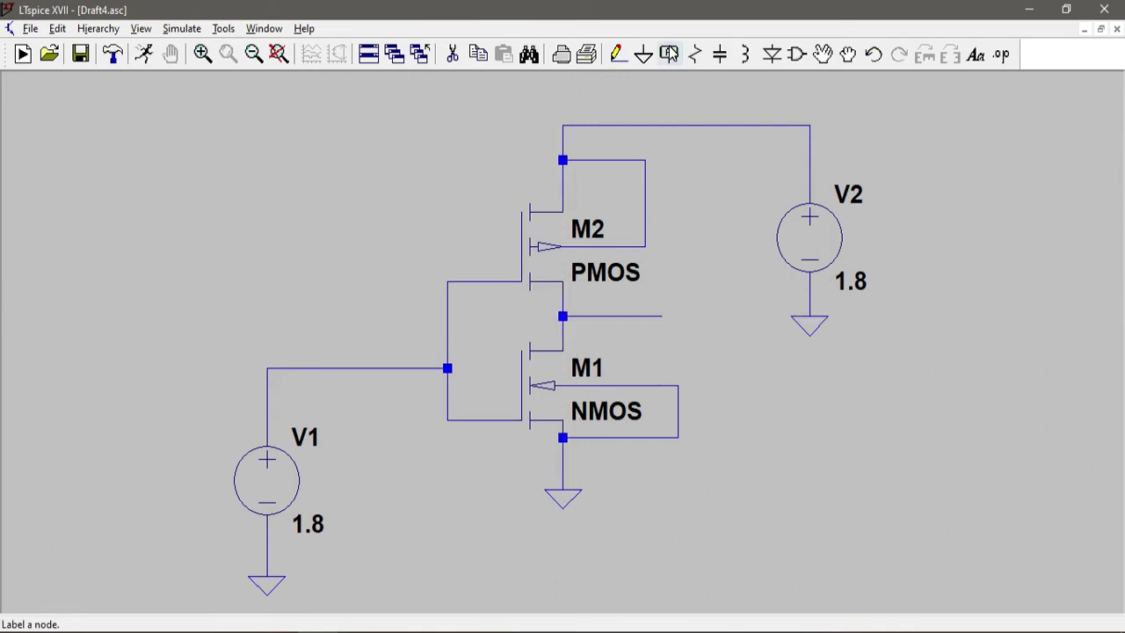
# Label the free end of the output wire with the net name Vout
pyautogui.click(669, 54)
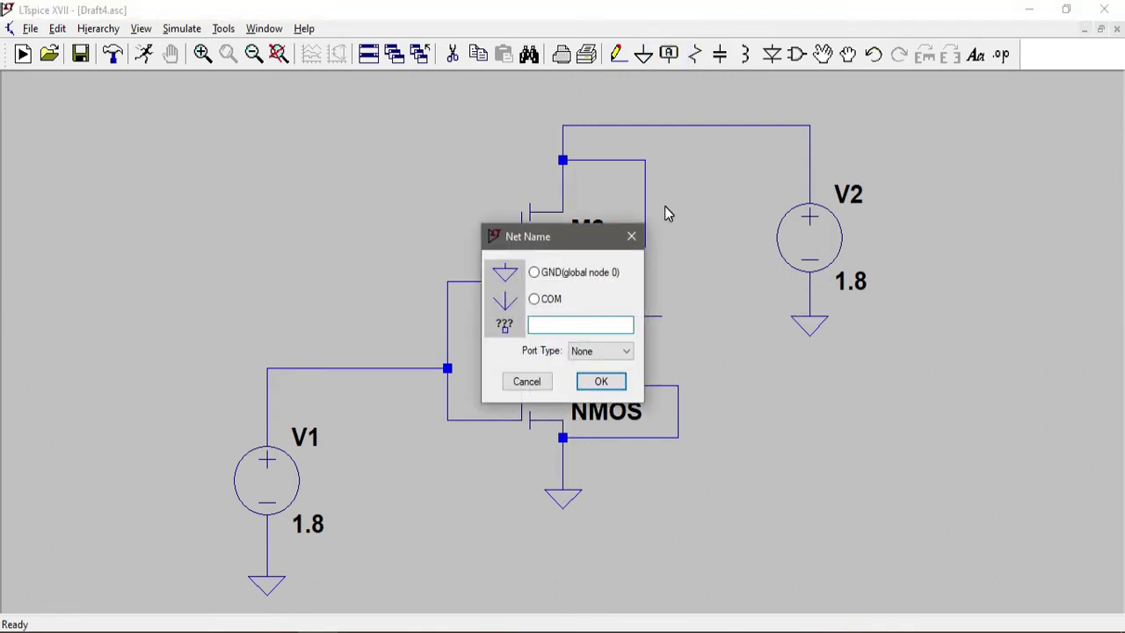
pyautogui.write('Vout')
pyautogui.press('Return')
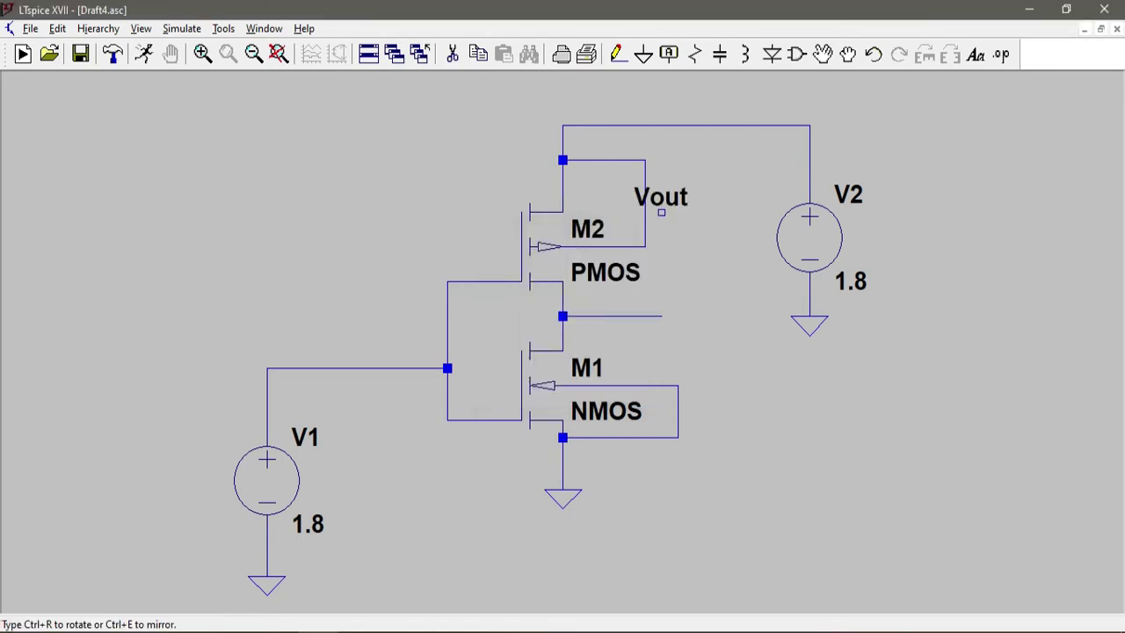
pyautogui.click(661, 316)
pyautogui.click(661, 315)
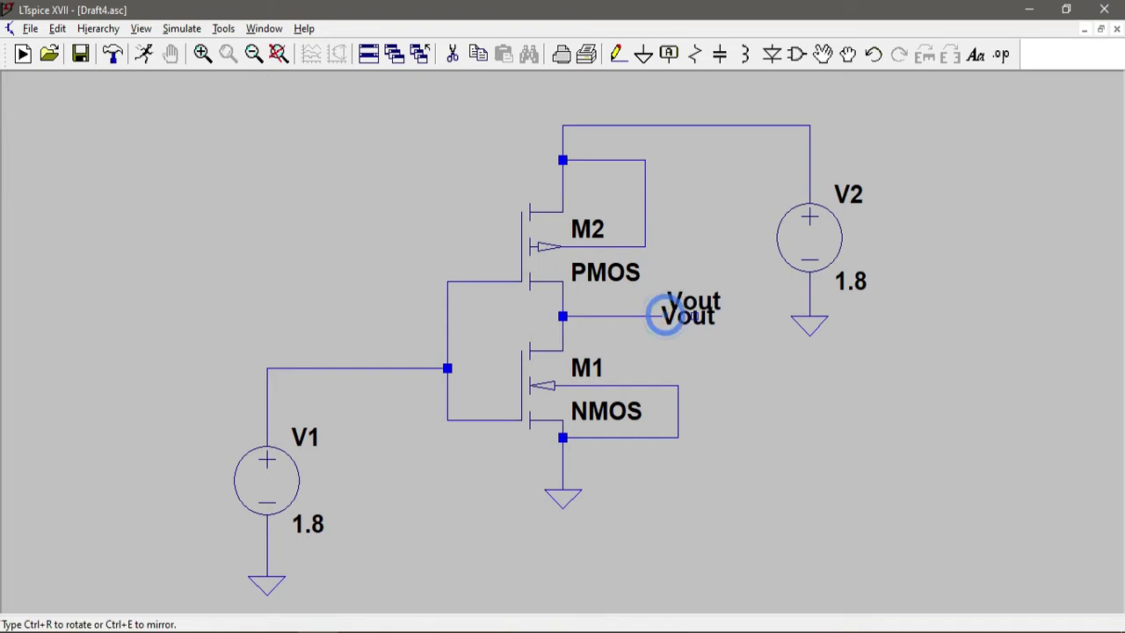
pyautogui.press('Escape')
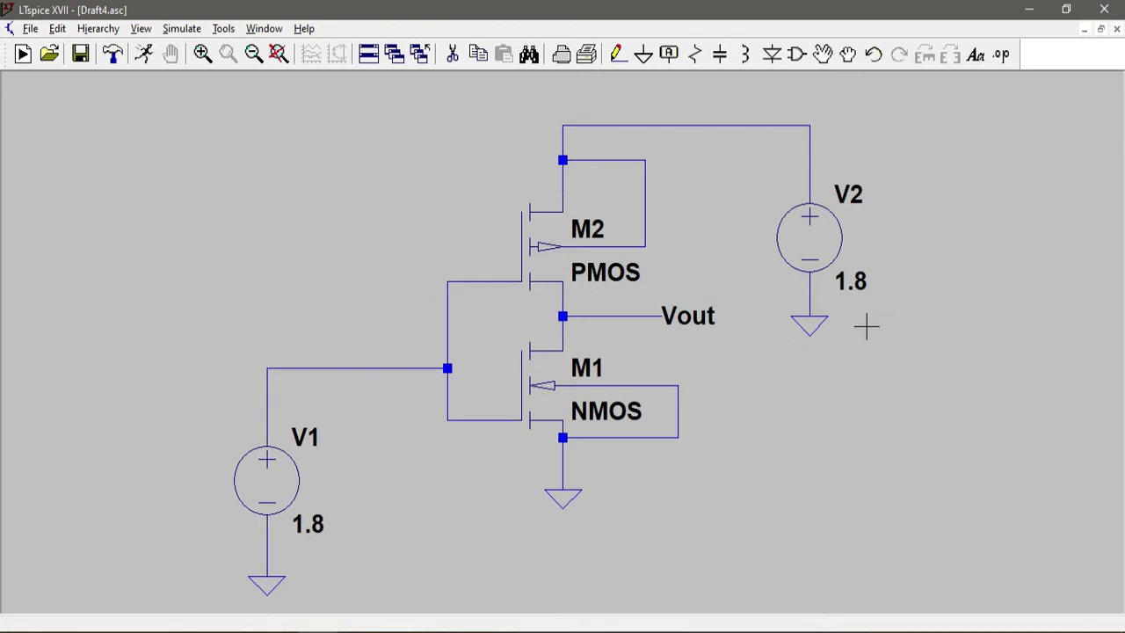
# Switch to tsmc180nmcmos.lib in Notepad and examine the process name, date and simulator in the header comment
pyautogui.click(1026, 9)
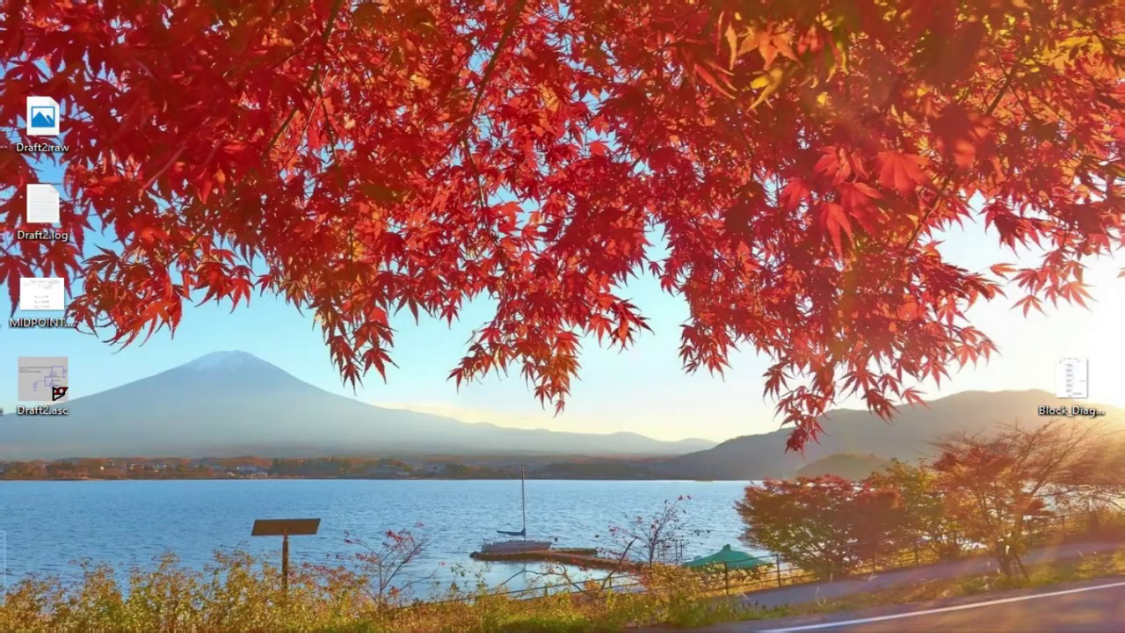
pyautogui.hotkey('alt', 'Tab')
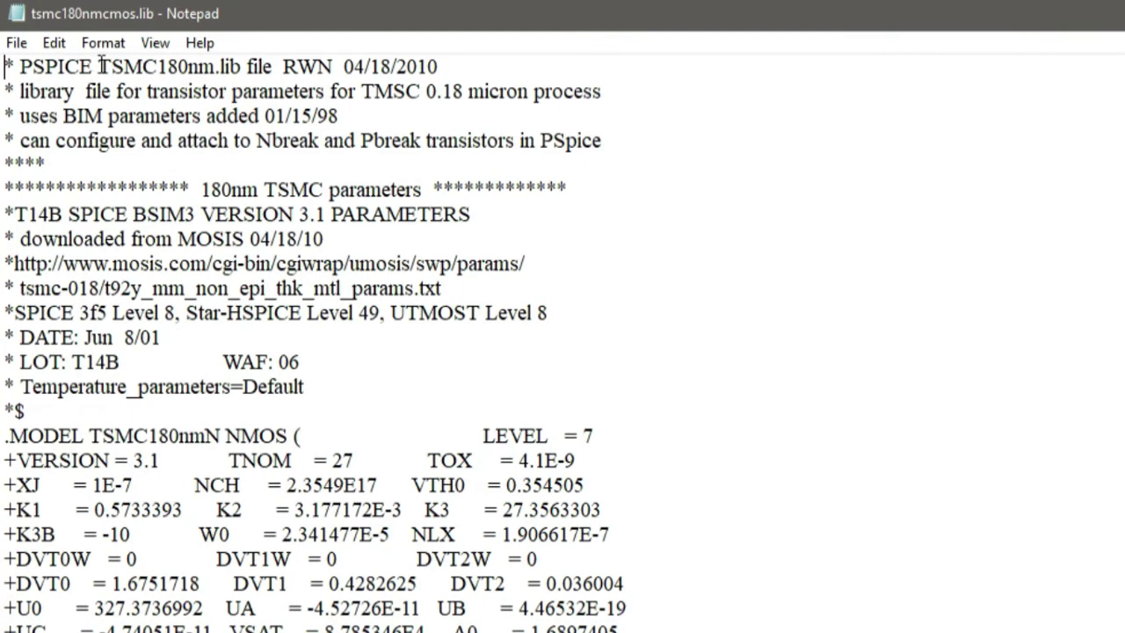
pyautogui.moveTo(100, 66); pyautogui.dragTo(158, 67)
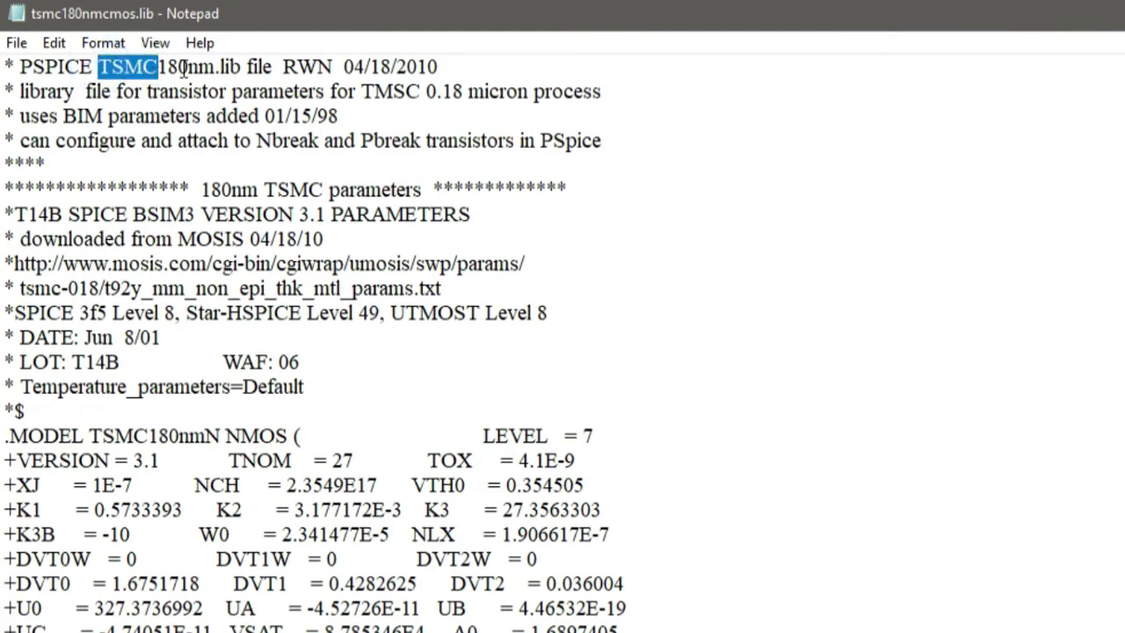
pyautogui.moveTo(214, 67); pyautogui.dragTo(160, 67)
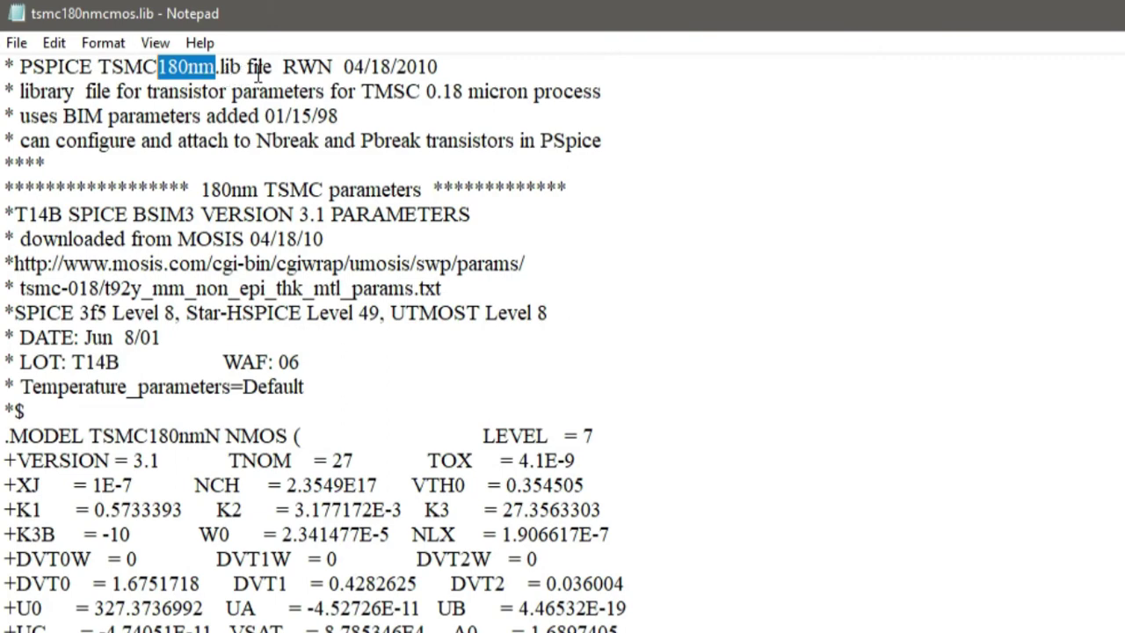
pyautogui.moveTo(445, 67); pyautogui.dragTo(343, 66)
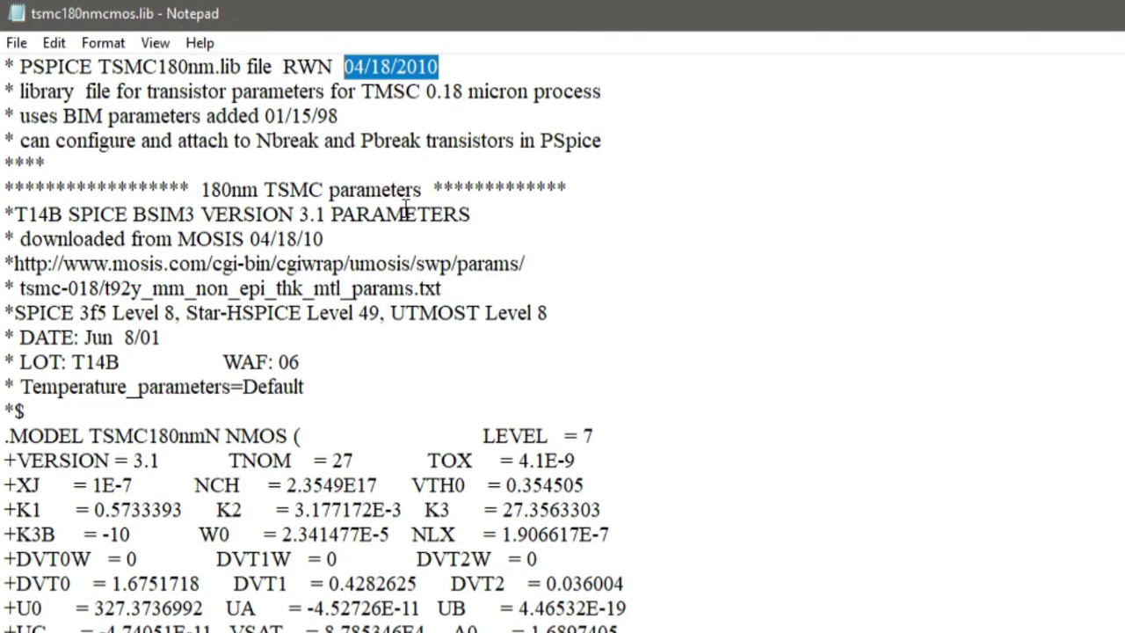
pyautogui.moveTo(92, 69); pyautogui.dragTo(22, 69)
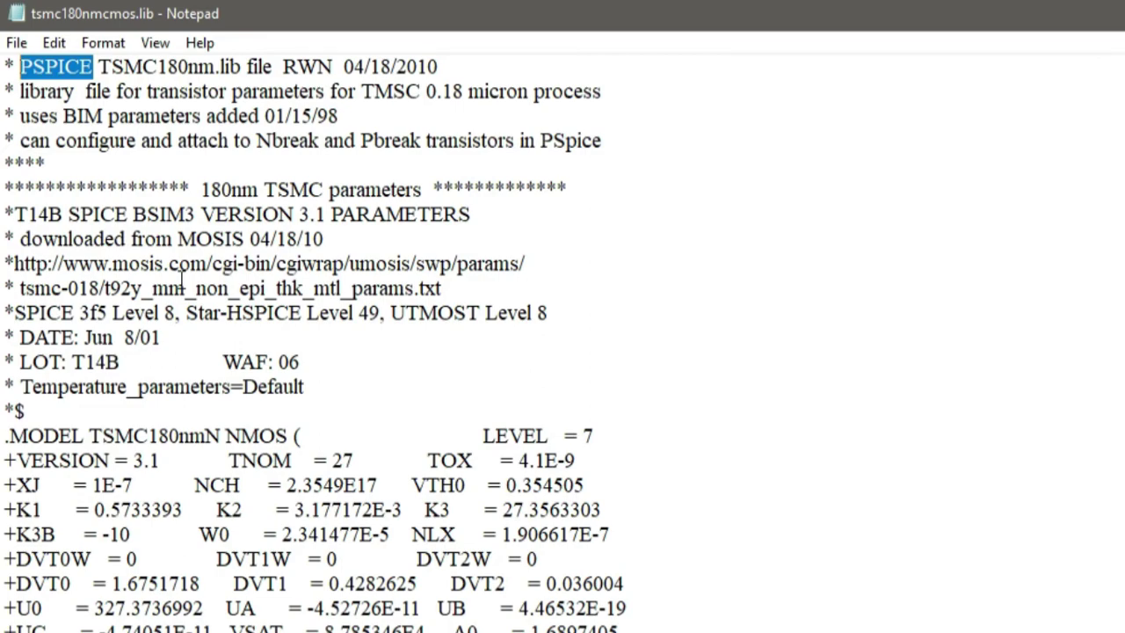
pyautogui.click(261, 336)
# Examine the NMOS and PMOS .MODEL definitions and their model names in the library file
pyautogui.scroll(-9, 188, 329)
pyautogui.scroll(7, 173, 259)
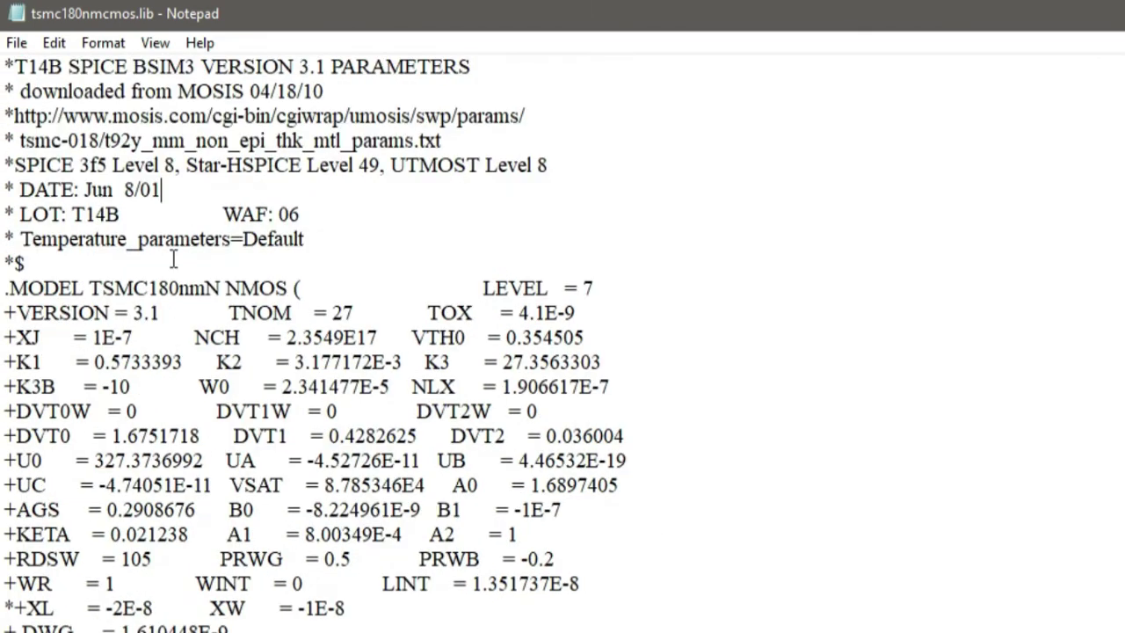
pyautogui.scroll(-1, 173, 259)
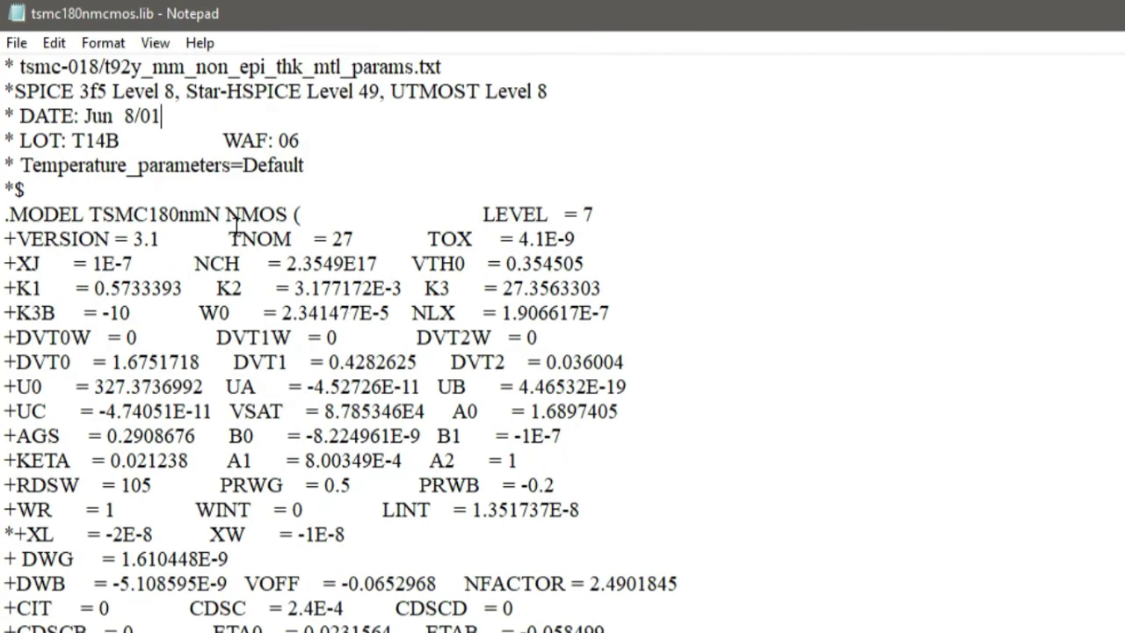
pyautogui.moveTo(221, 214); pyautogui.dragTo(90, 227)
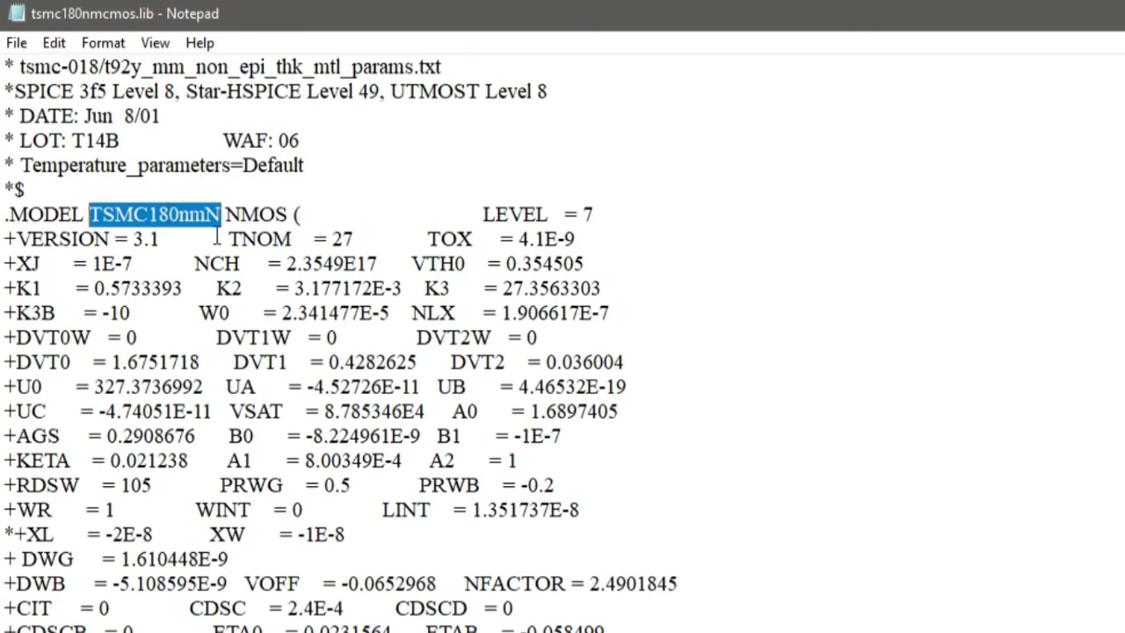
pyautogui.scroll(-3, 218, 238)
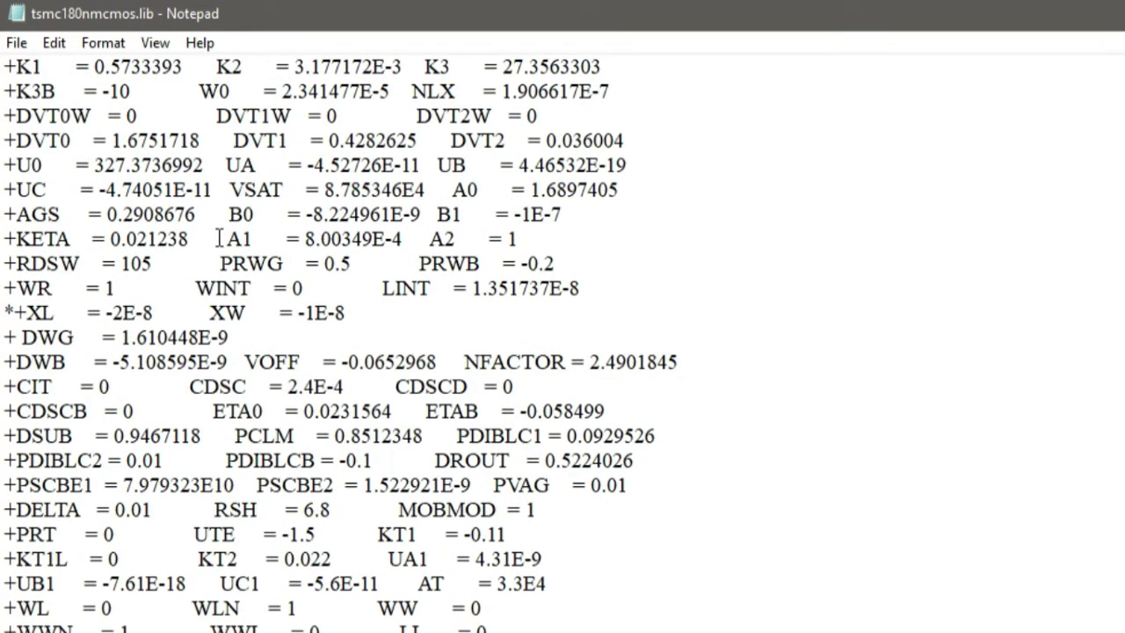
pyautogui.scroll(-9, 219, 238)
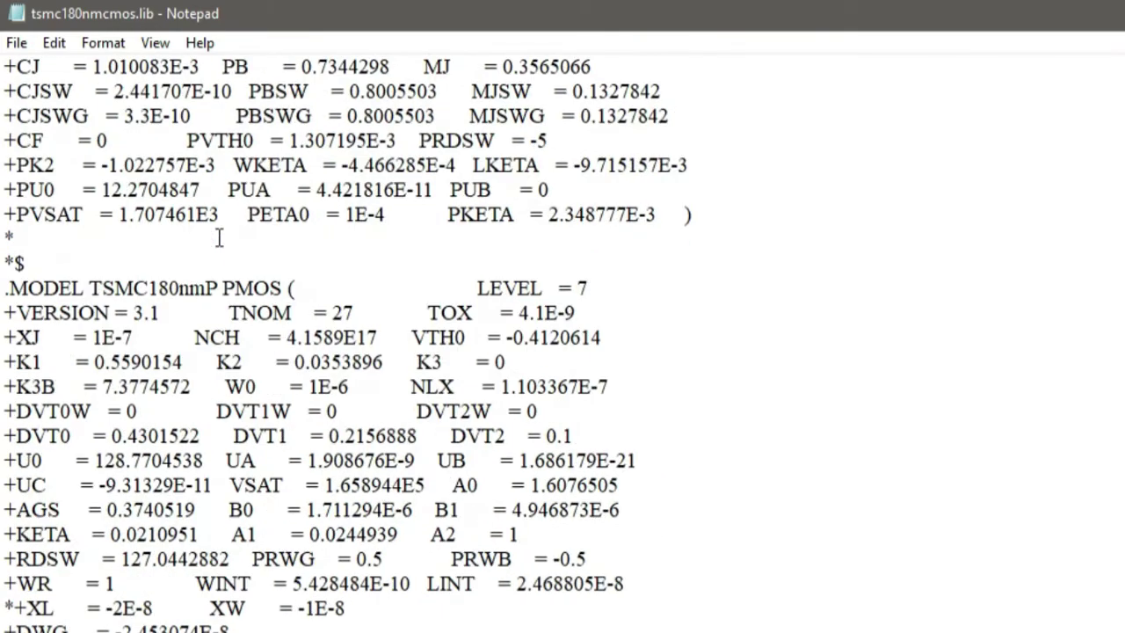
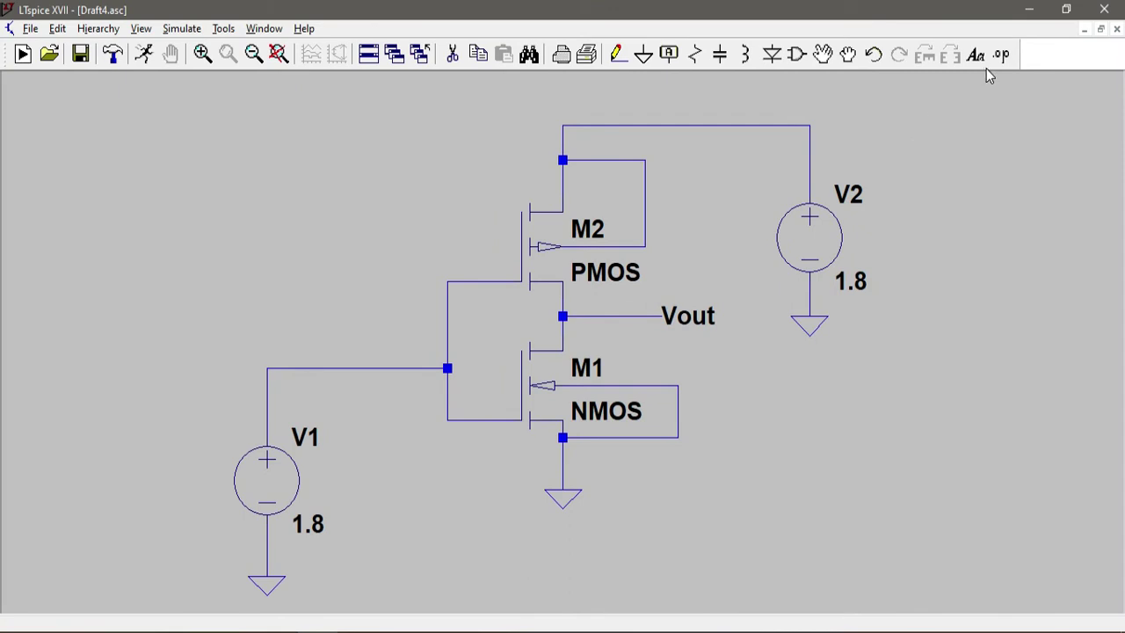
# Place the SPICE directive .include C:\Users\ADMIN\Desktop\tsmc180nmcmos.lib in the empty area beside the inverter circuit
pyautogui.click(1002, 54)
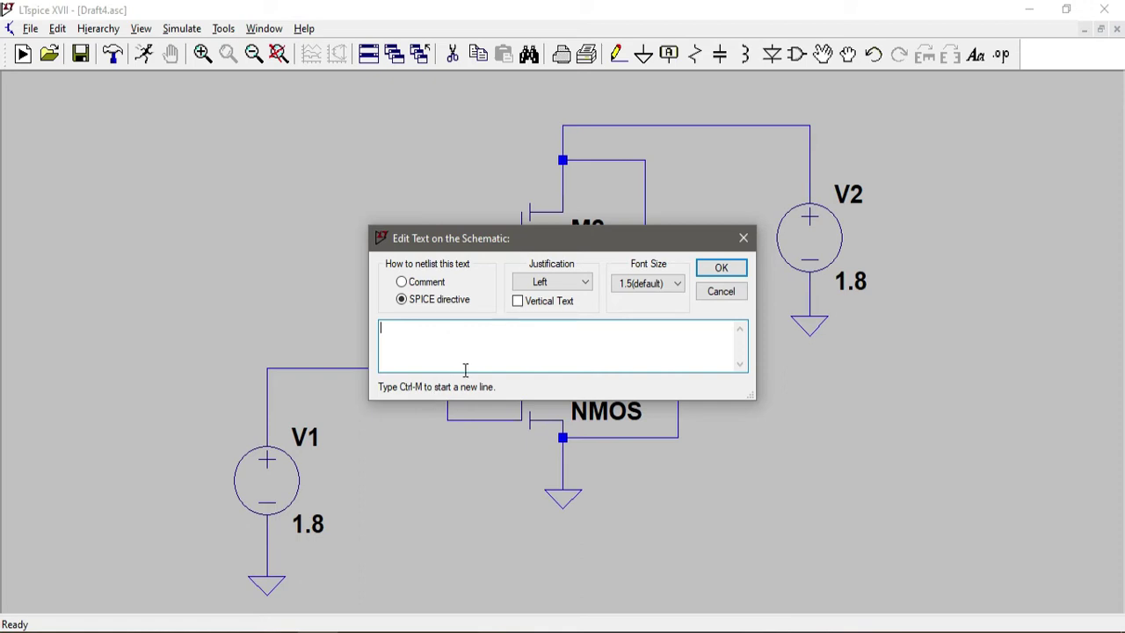
pyautogui.write('.include')
pyautogui.write('C:\\Users\\ADMIN\\Desktop\\tsmc180nmcmos.lib')
pyautogui.press('Return')
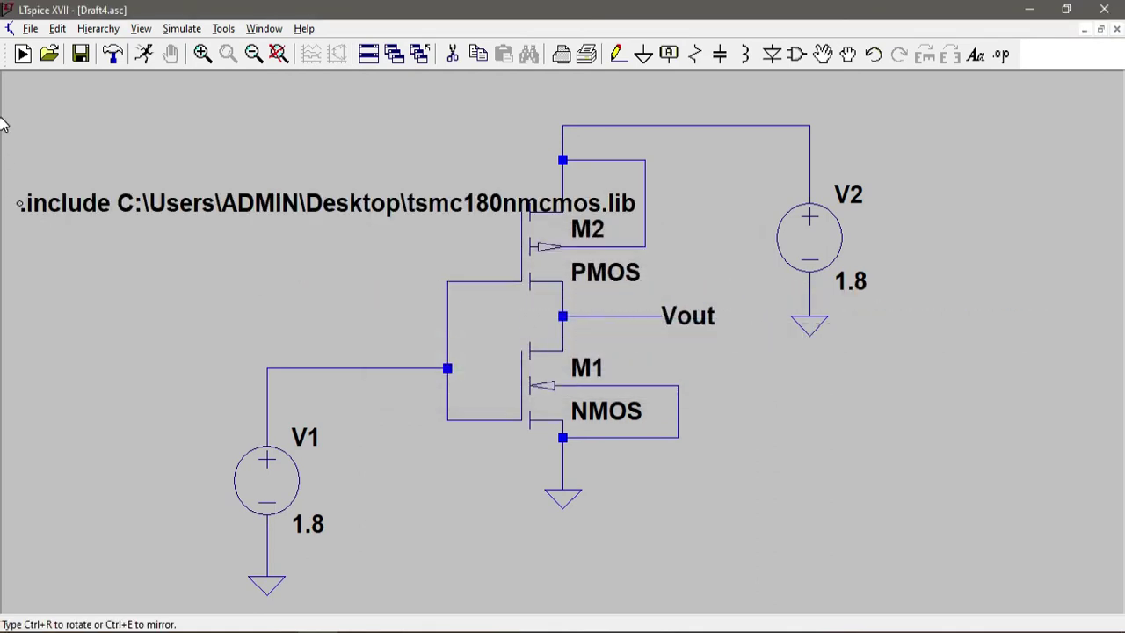
pyautogui.click(11, 425)
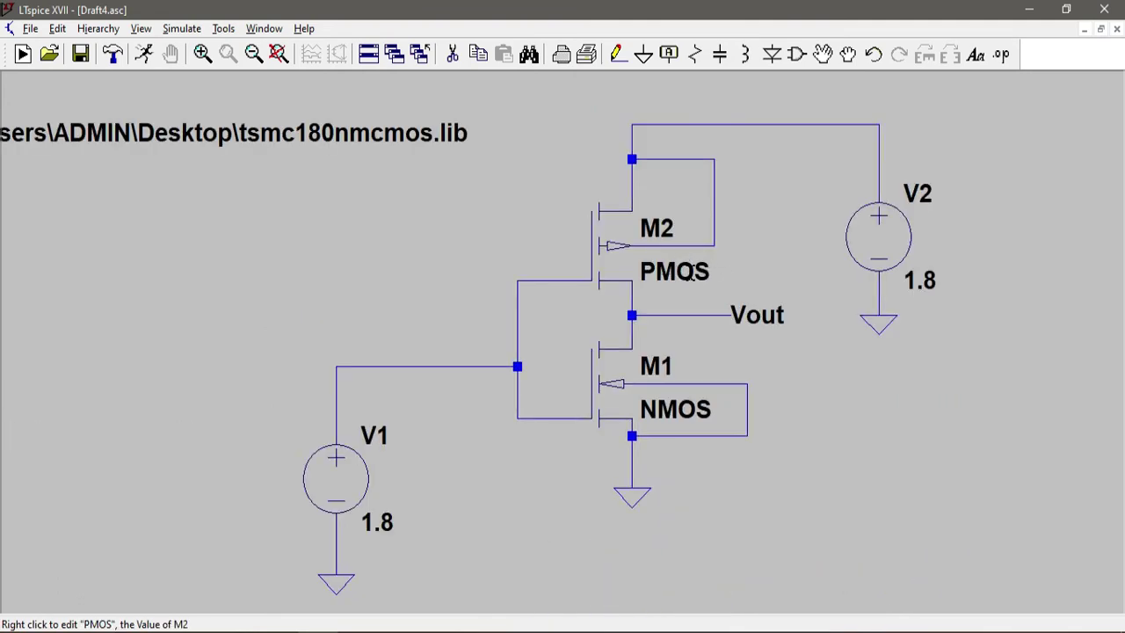
# Copy the NMOS model name TSMC180nmN from the library file in Notepad and set it as M1's value in the LTspice schematic
pyautogui.click(1032, 10)
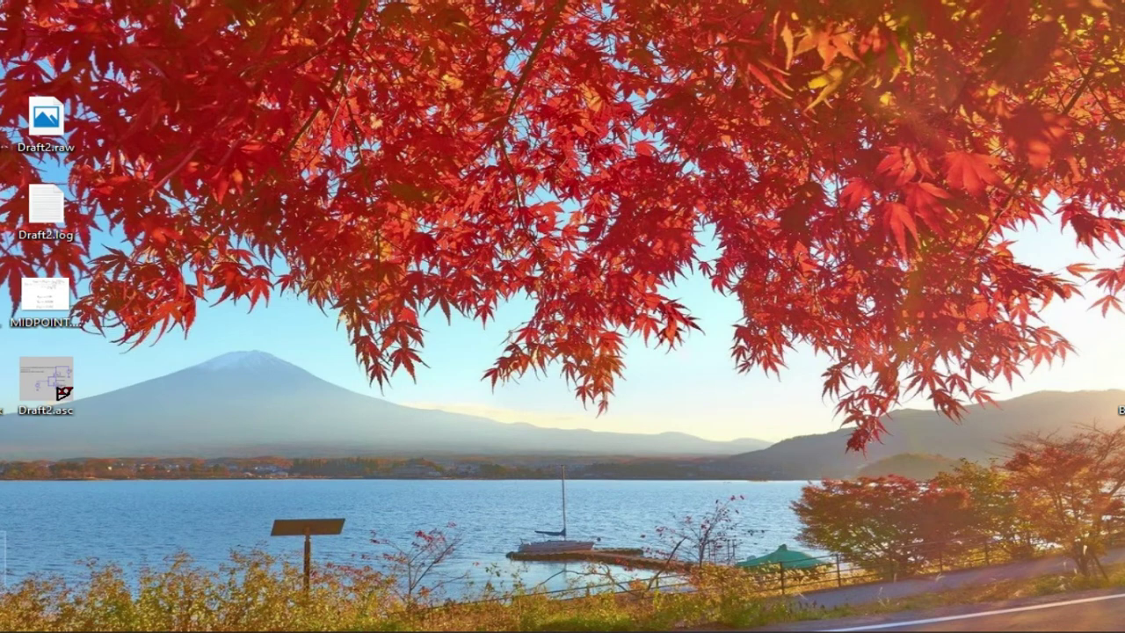
pyautogui.hotkey('alt', 'Tab')
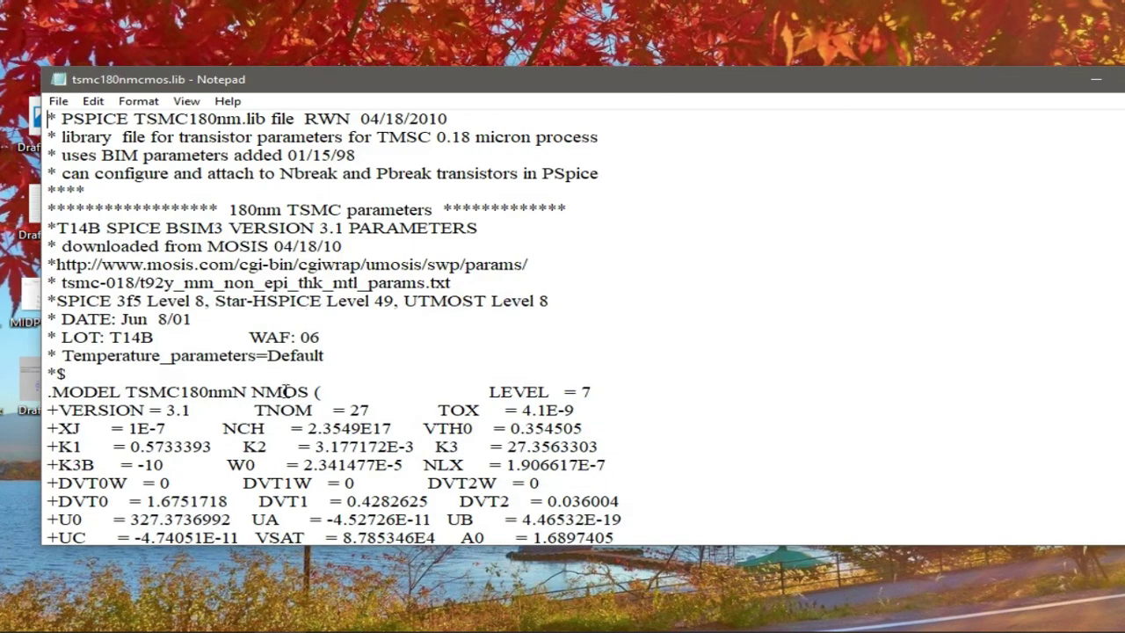
pyautogui.moveTo(247, 392); pyautogui.dragTo(127, 392)
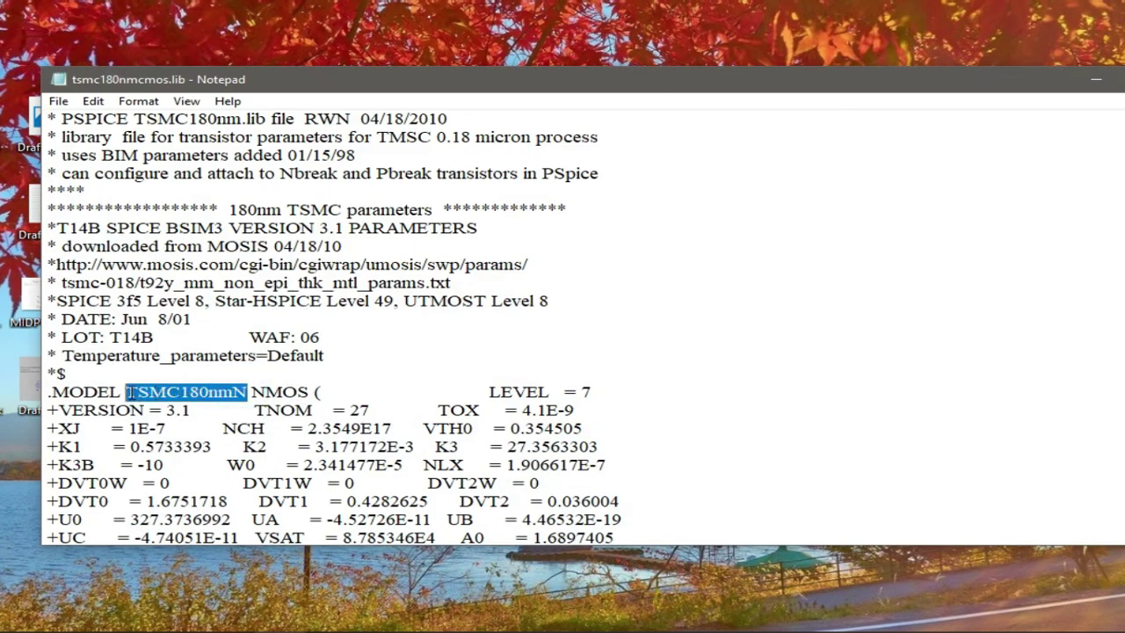
pyautogui.rightClick(130, 393)
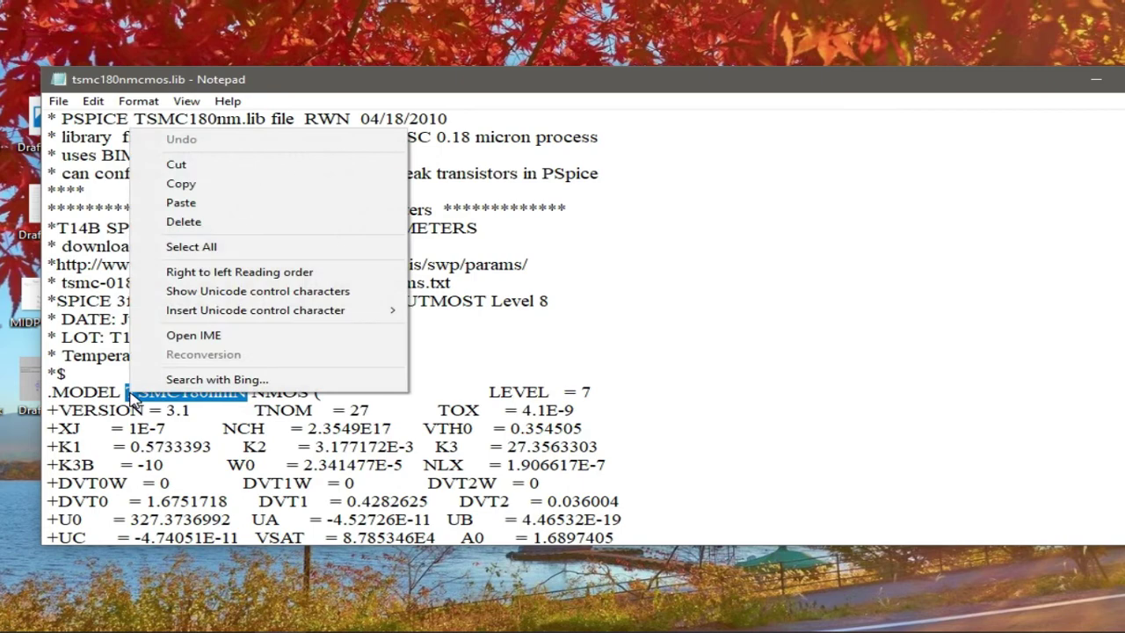
pyautogui.click(227, 182)
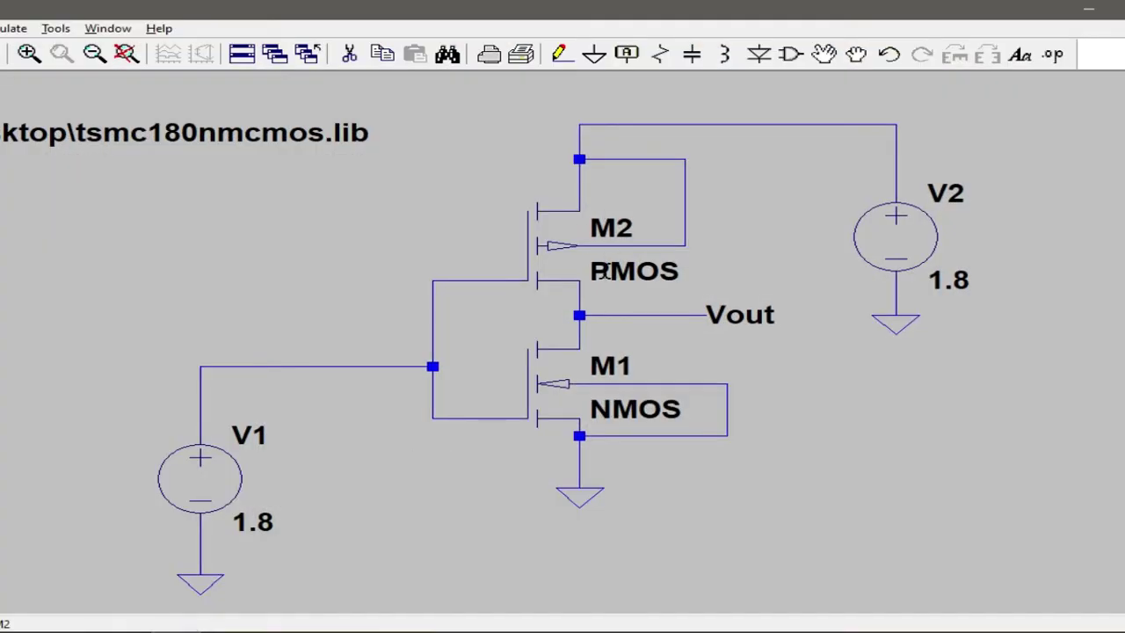
pyautogui.rightClick(606, 351)
pyautogui.hotkey('ctrl', 'v')
pyautogui.press('Return')
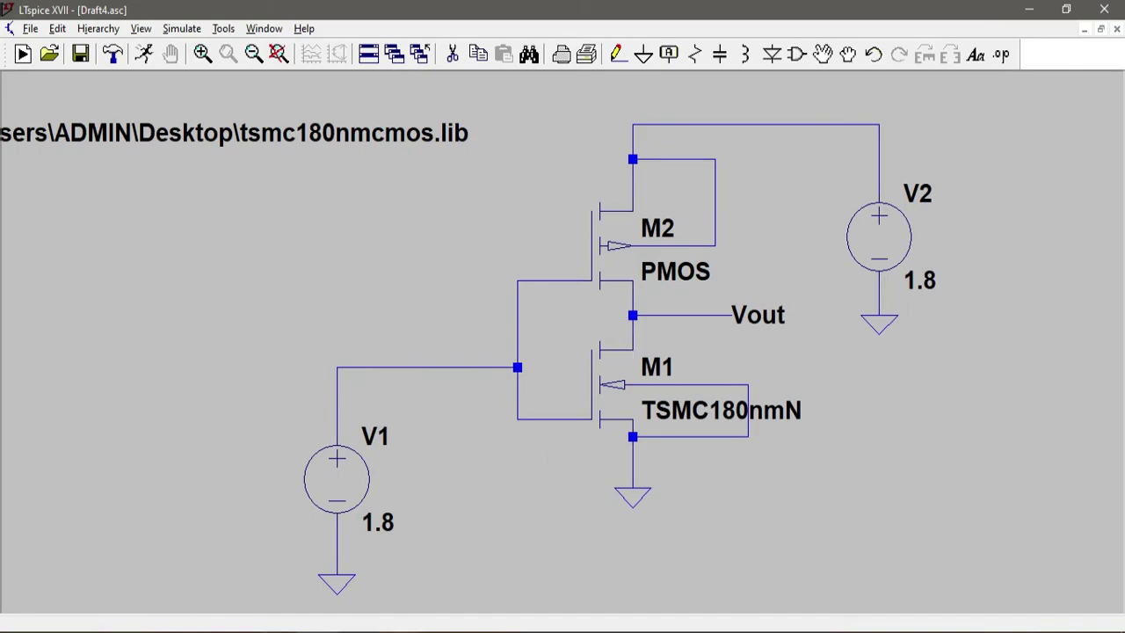
# Copy the PMOS model name TSMC180nmP from the library file in Notepad and set it as M2's value in the LTspice schematic
pyautogui.hotkey('alt', 'Tab')
pyautogui.scroll(-20, 395, 400)
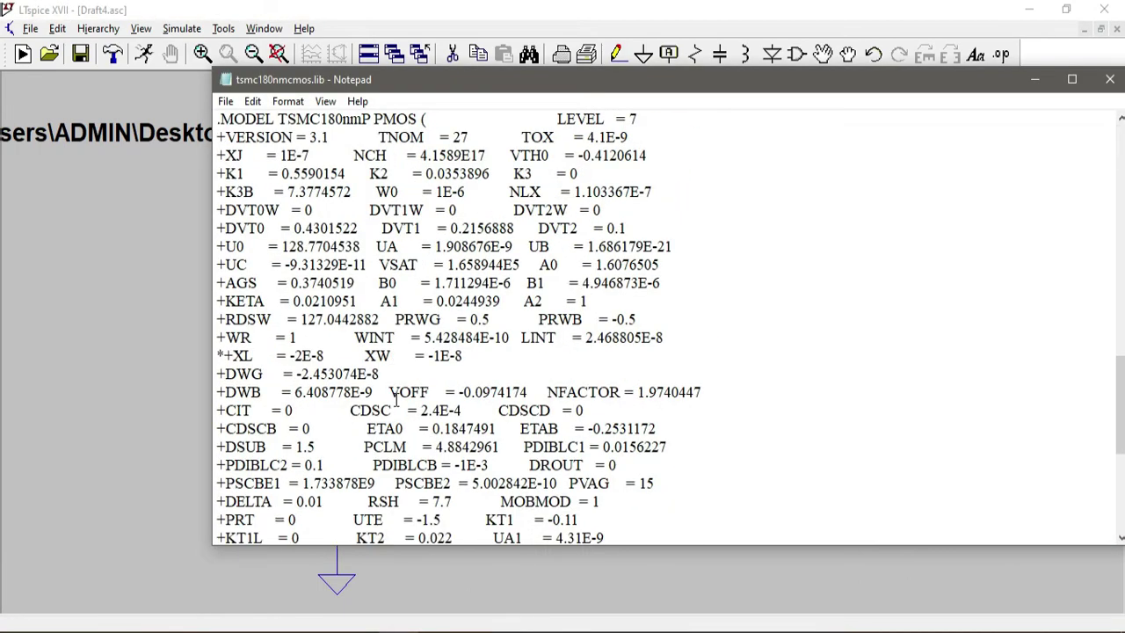
pyautogui.scroll(1, 396, 399)
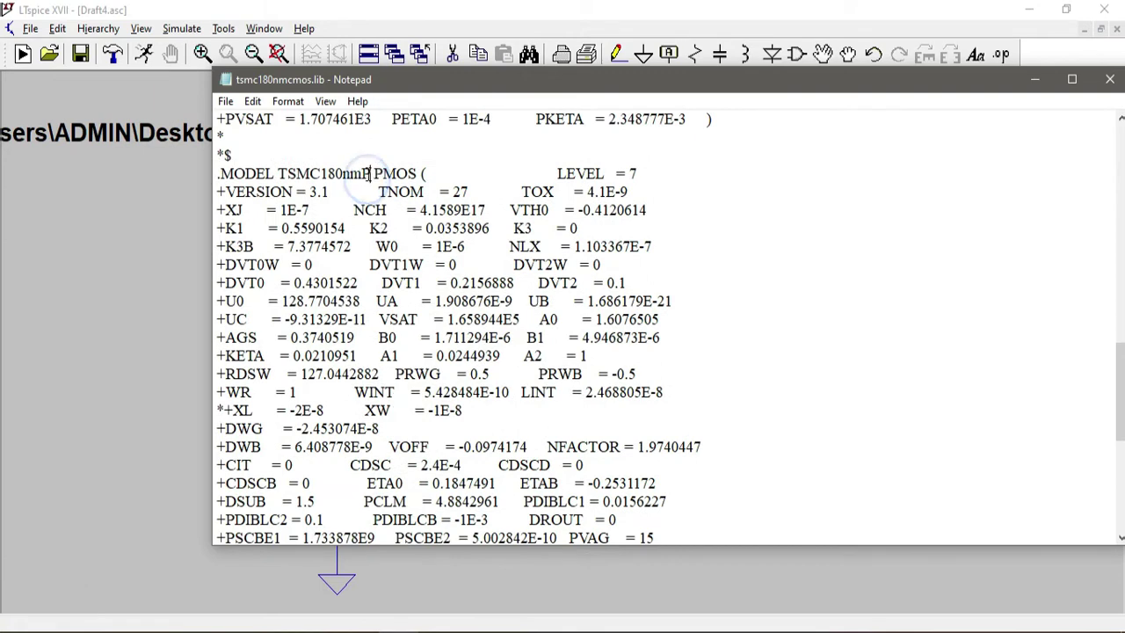
pyautogui.moveTo(370, 175); pyautogui.dragTo(279, 175)
pyautogui.rightClick(279, 175)
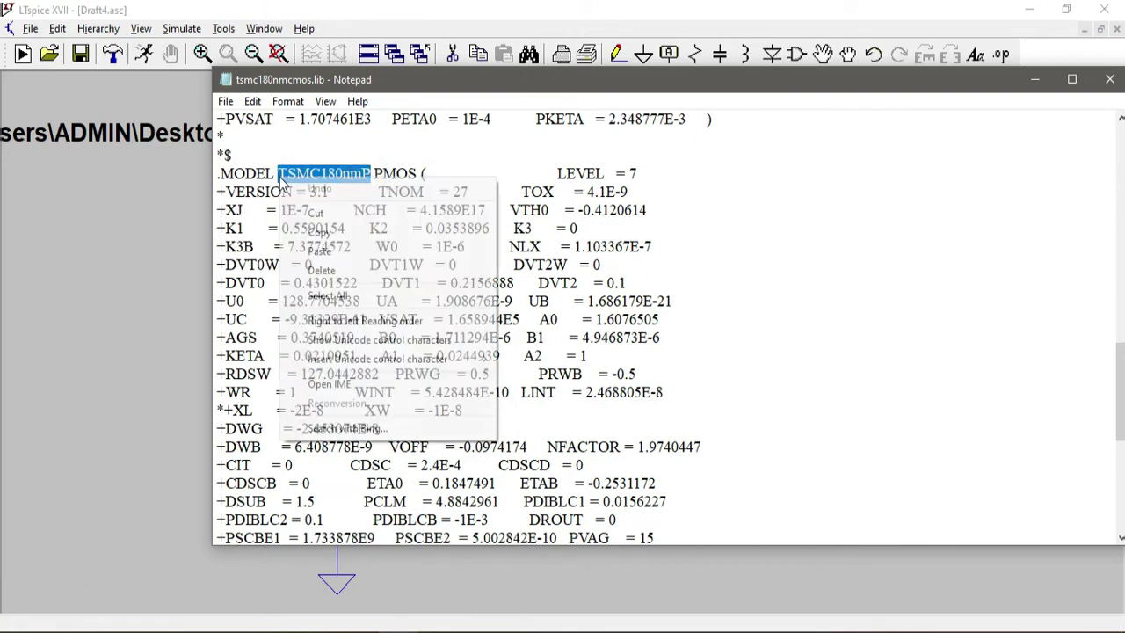
pyautogui.click(313, 229)
pyautogui.click(321, 620)
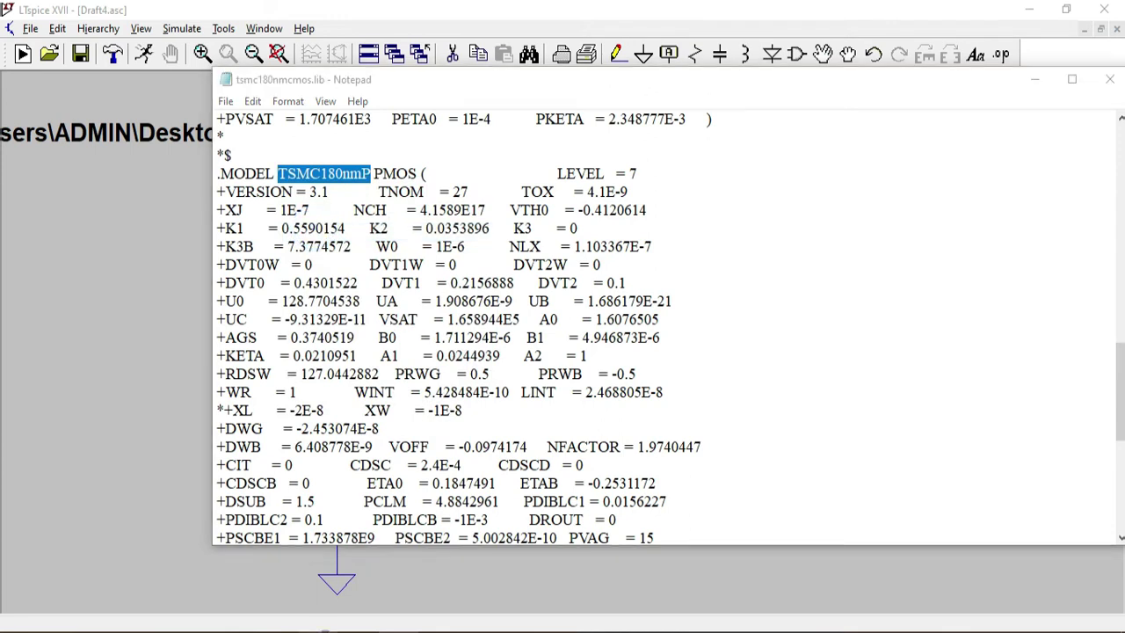
pyautogui.rightClick(675, 274)
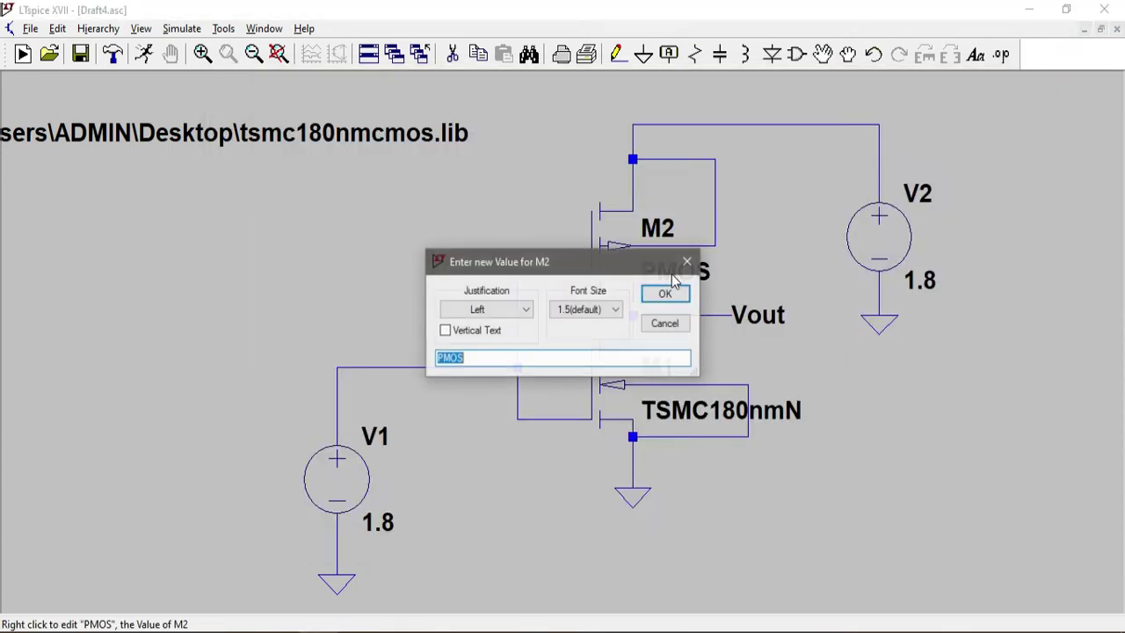
pyautogui.hotkey('ctrl', 'v')
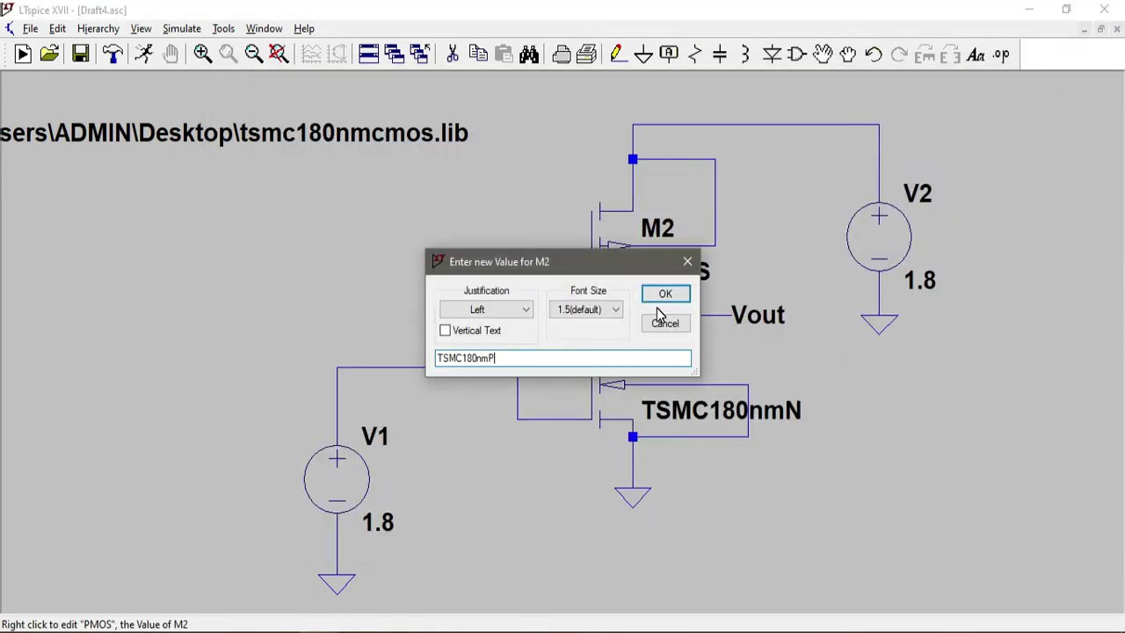
pyautogui.press('Return')
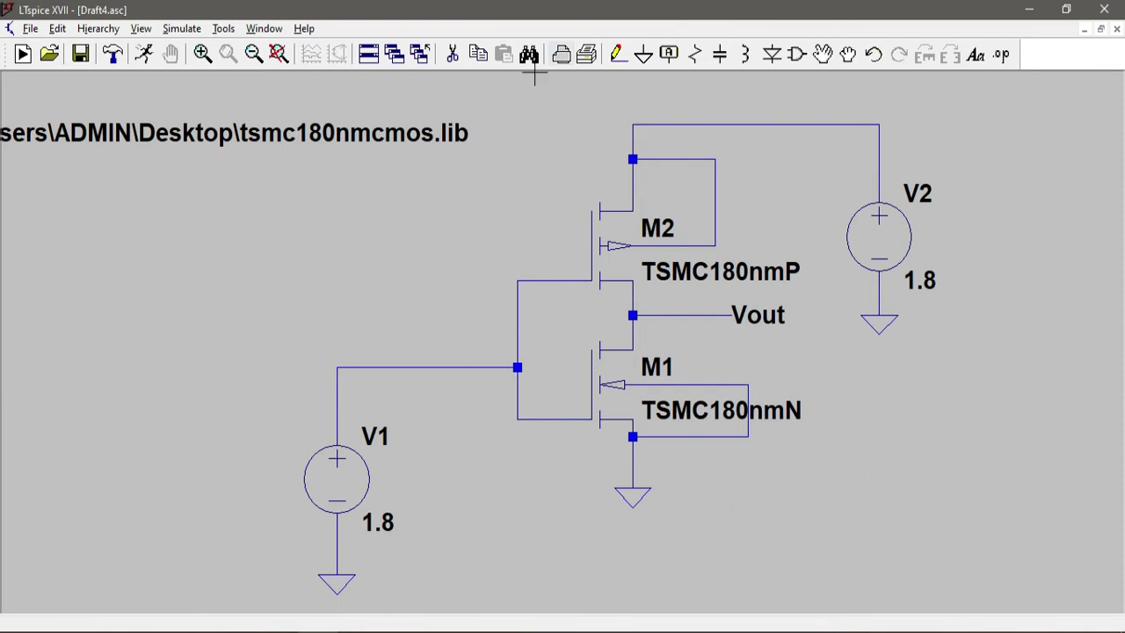
# Set up and run a linear DC sweep of source V1 from 0 to 1.8 with an increment of .2
pyautogui.scroll(-1, 634, 382)
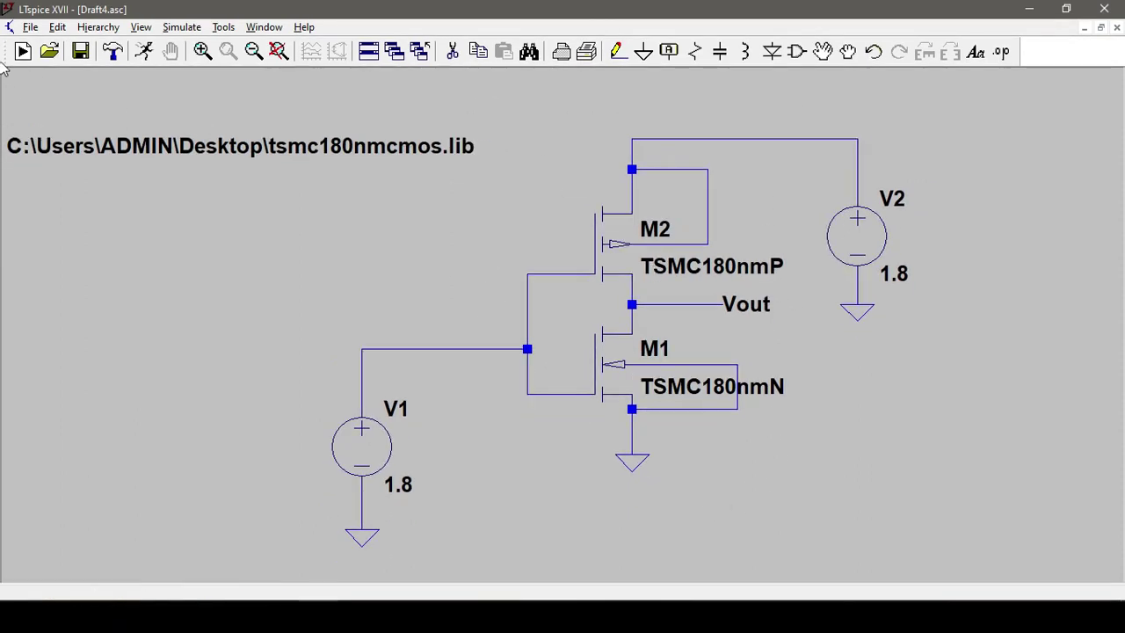
pyautogui.click(146, 51)
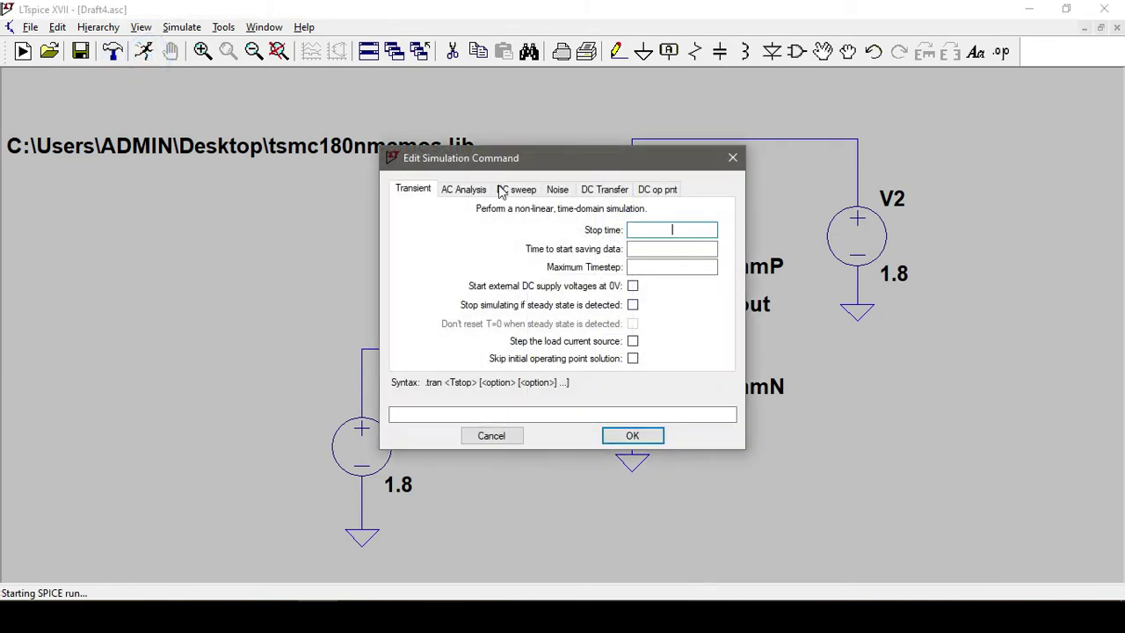
pyautogui.click(522, 193)
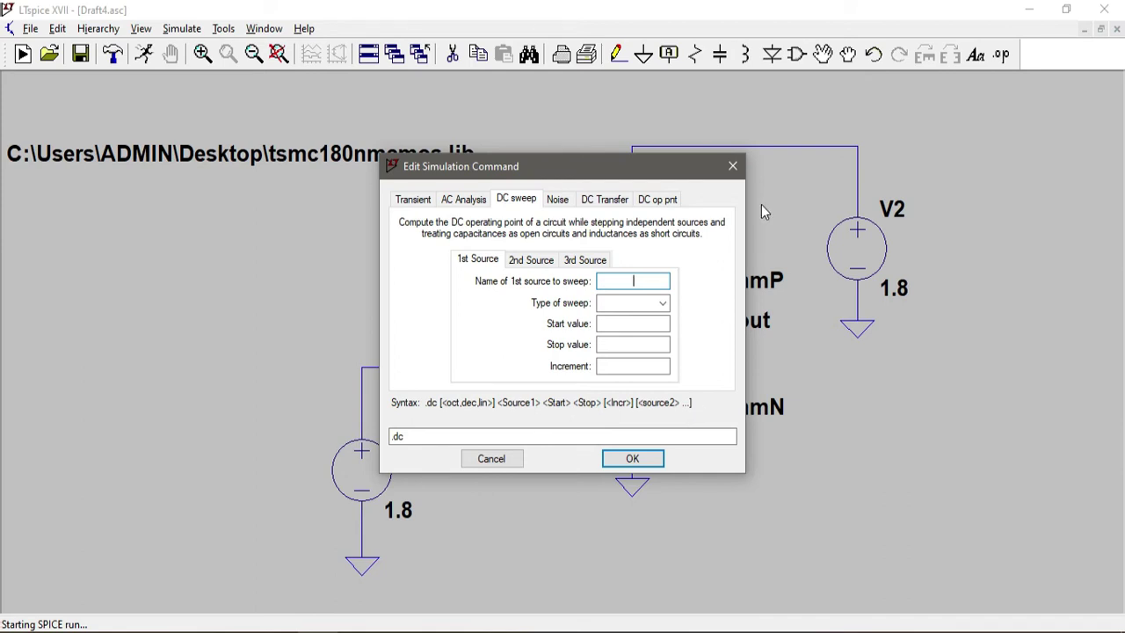
pyautogui.moveTo(654, 167); pyautogui.dragTo(828, 163)
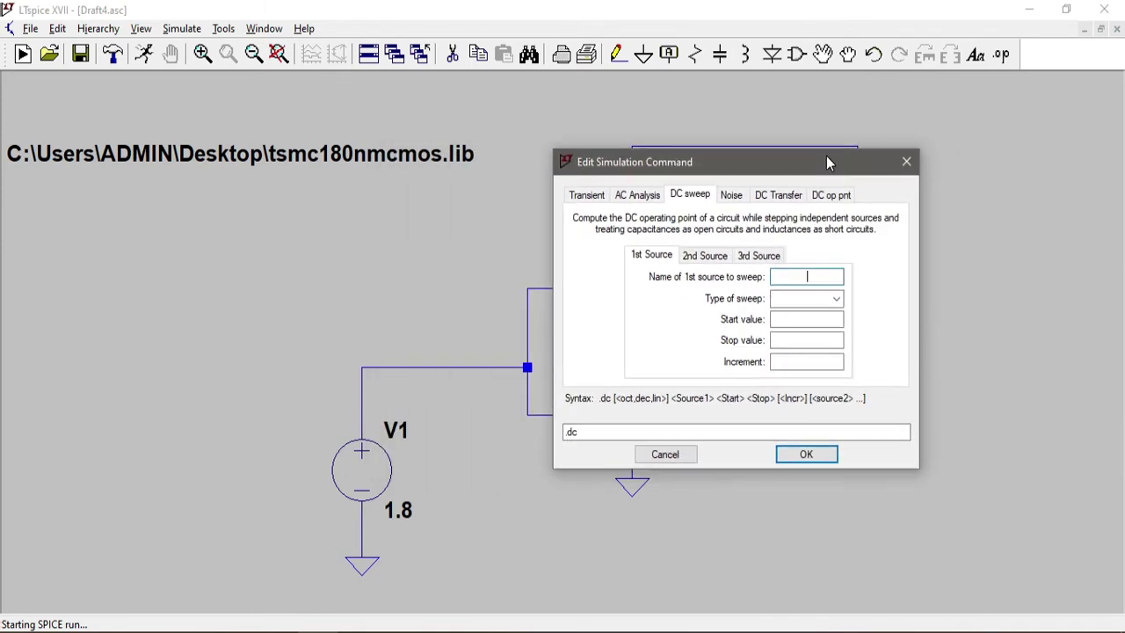
pyautogui.write('V1')
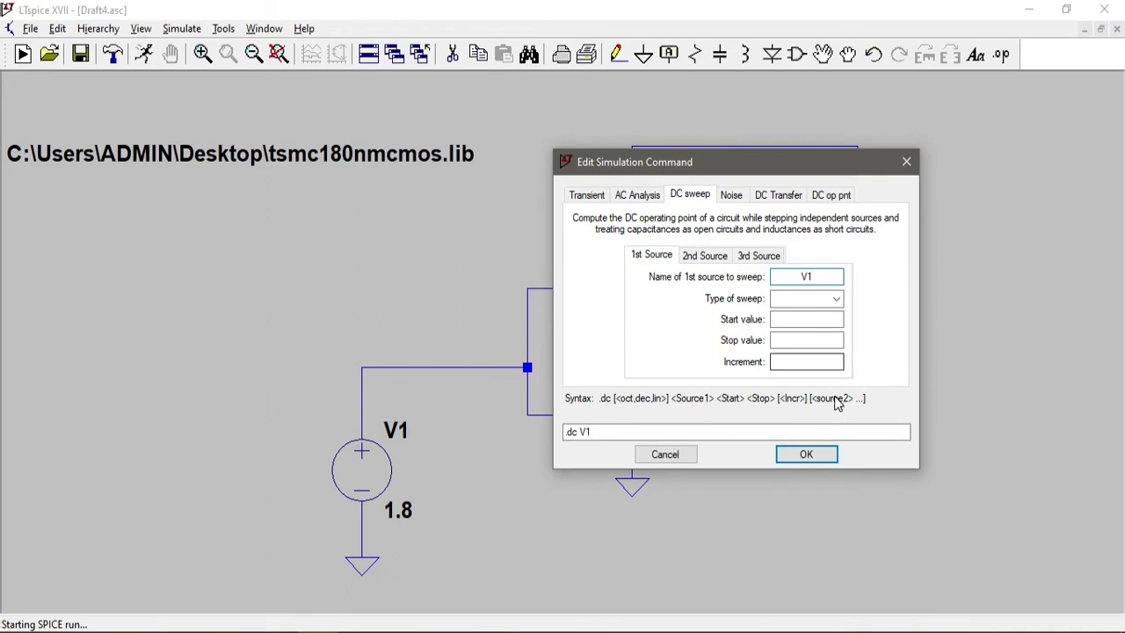
pyautogui.click(821, 302)
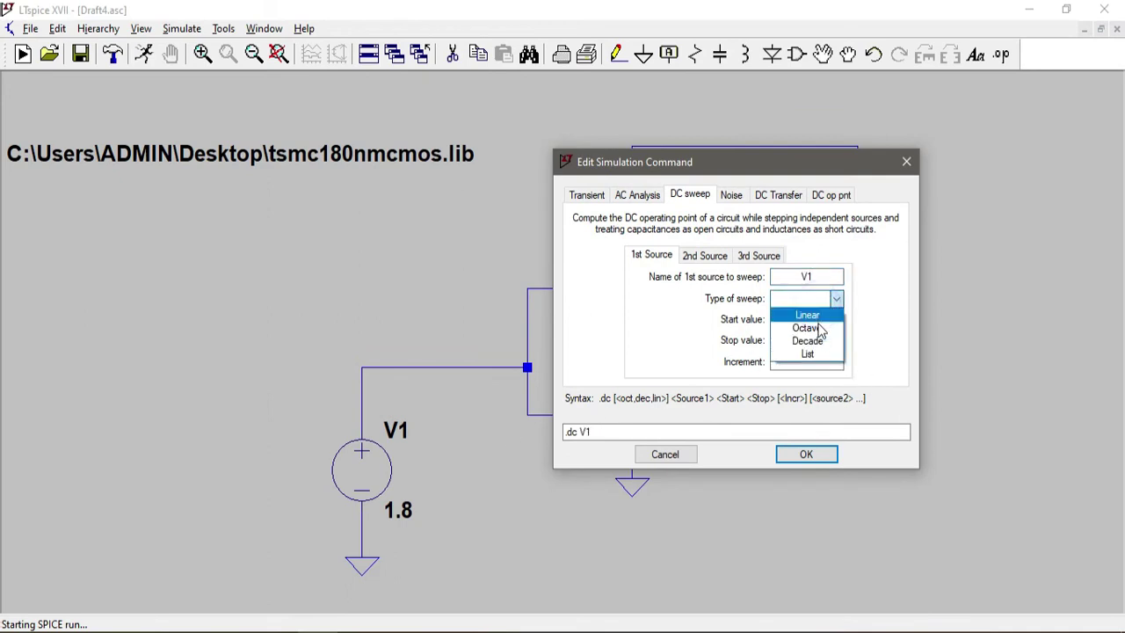
pyautogui.click(818, 318)
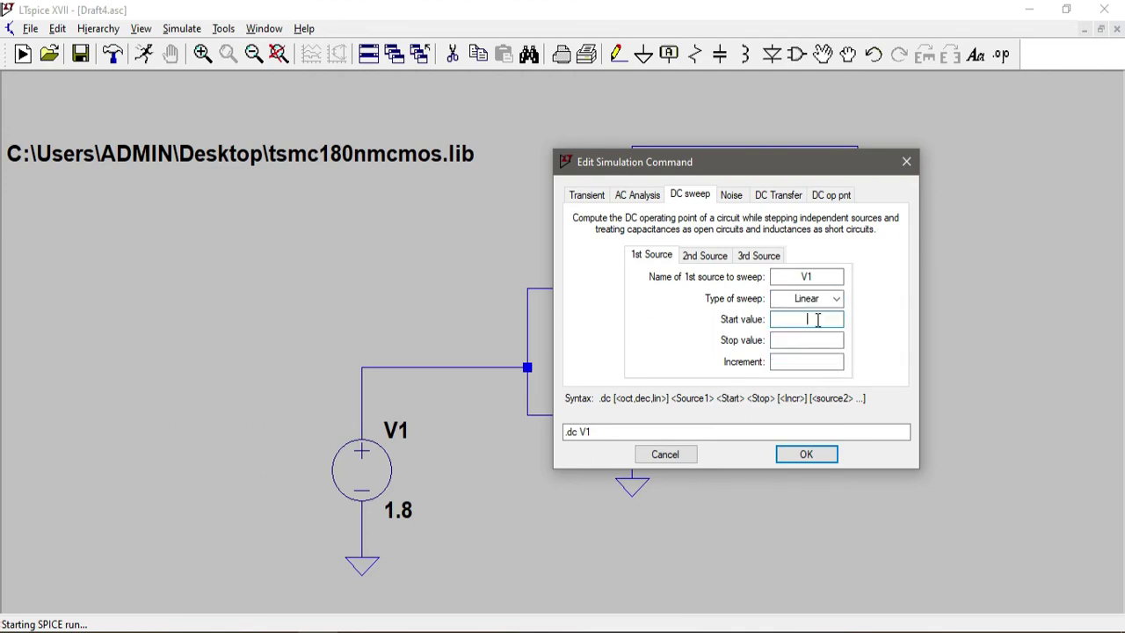
pyautogui.click(816, 341)
pyautogui.write('1.8')
pyautogui.click(807, 361)
pyautogui.write('.2')
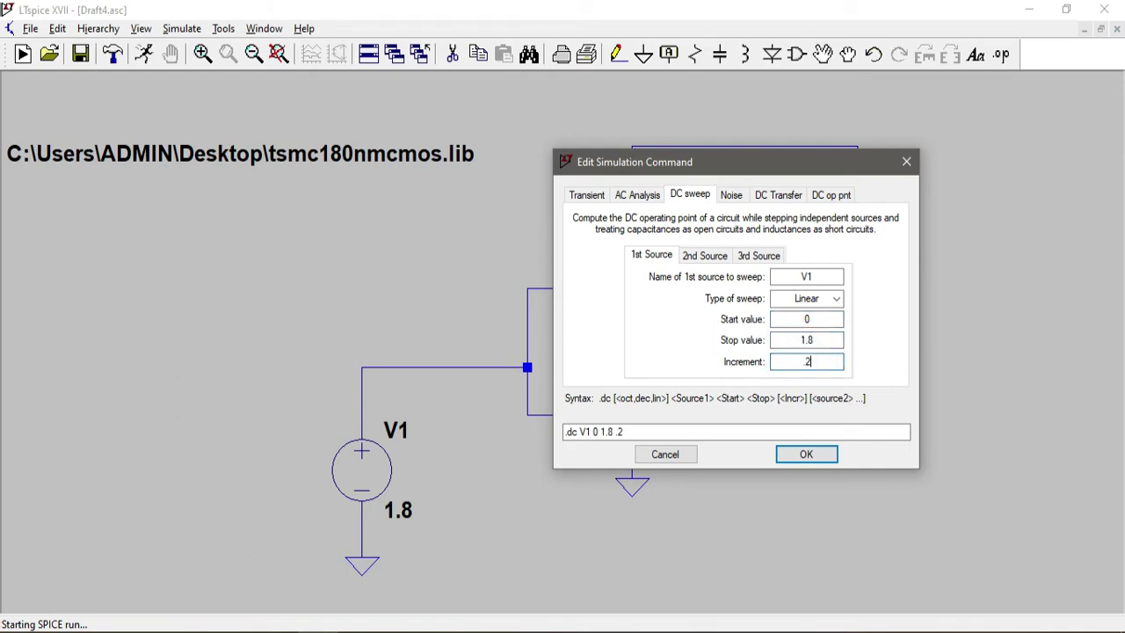
pyautogui.click(807, 455)
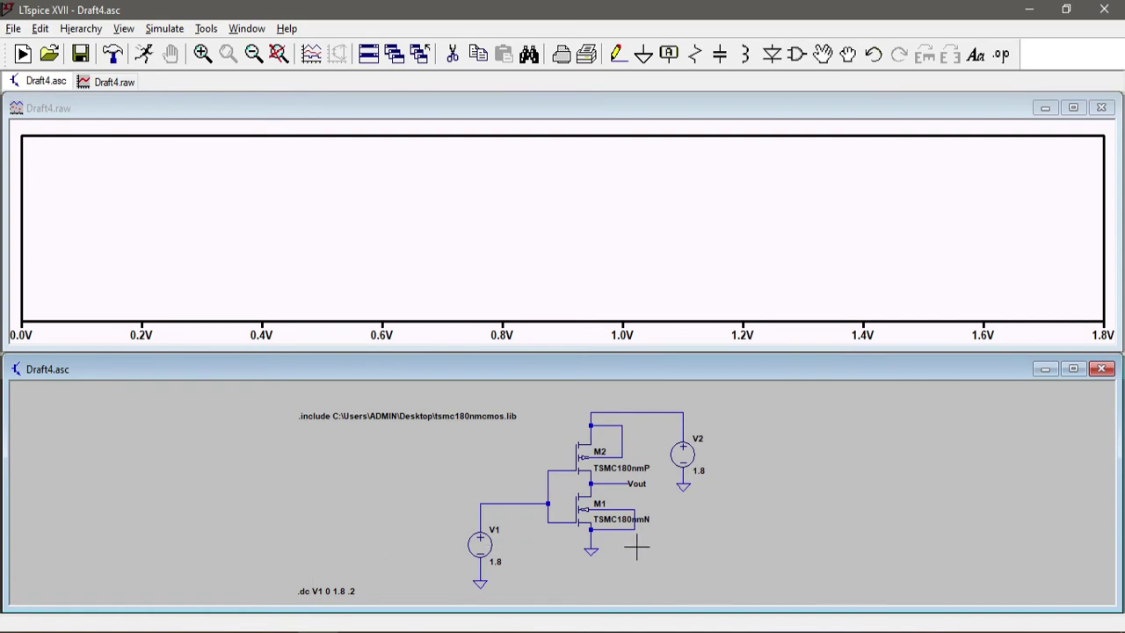
# Plot the Vout voltage and the V1 input node voltage together, and maximize the waveform window
pyautogui.click(652, 474)
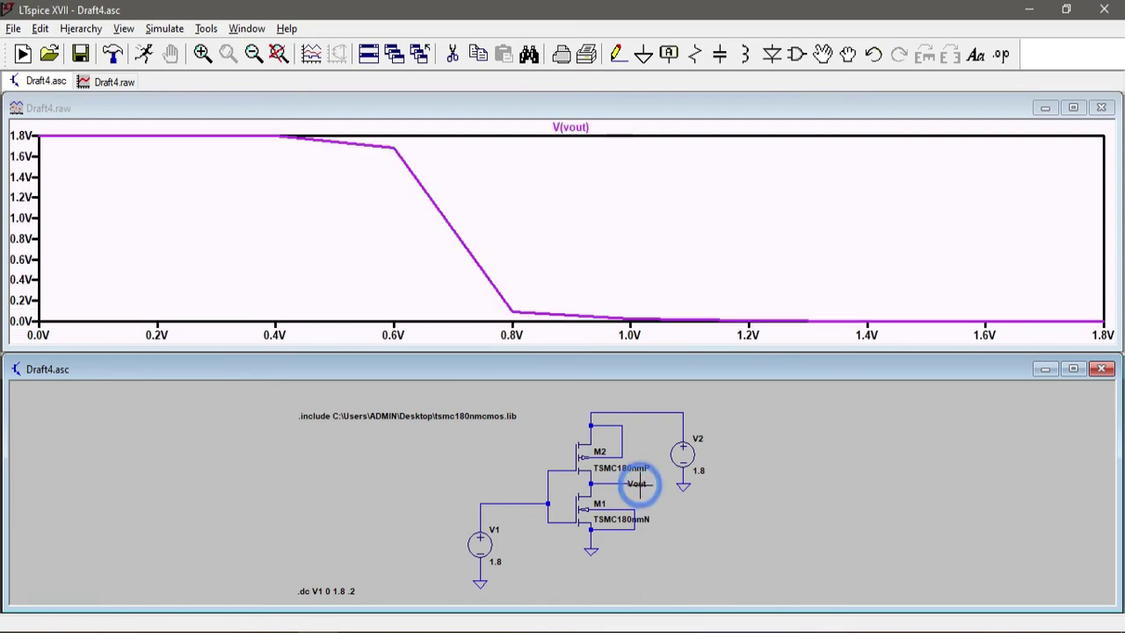
pyautogui.click(1073, 108)
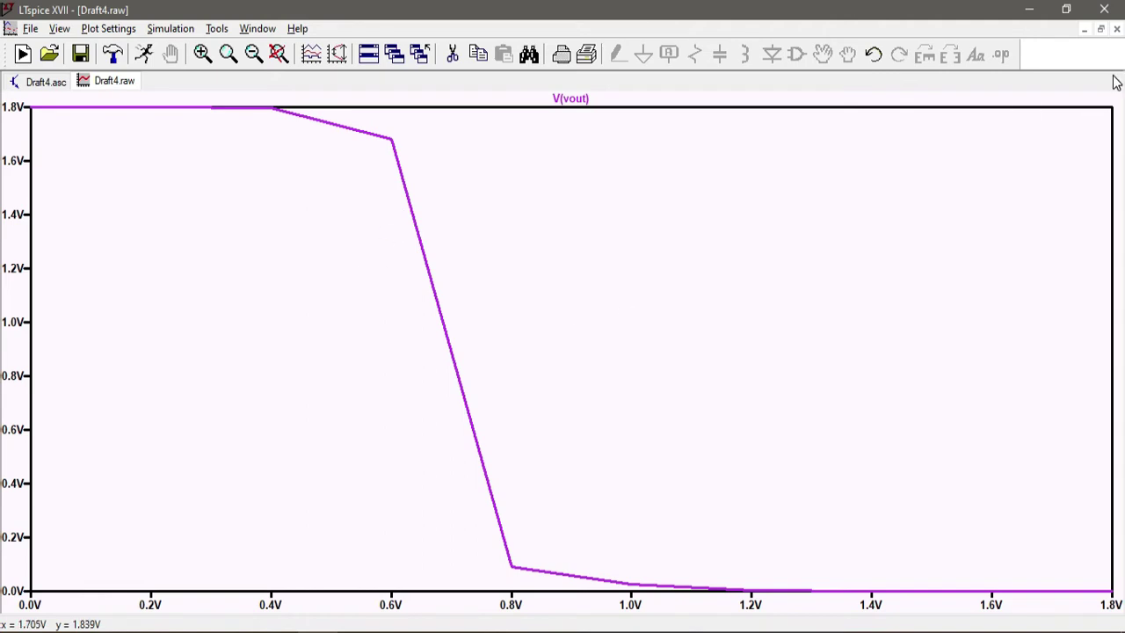
pyautogui.click(1100, 29)
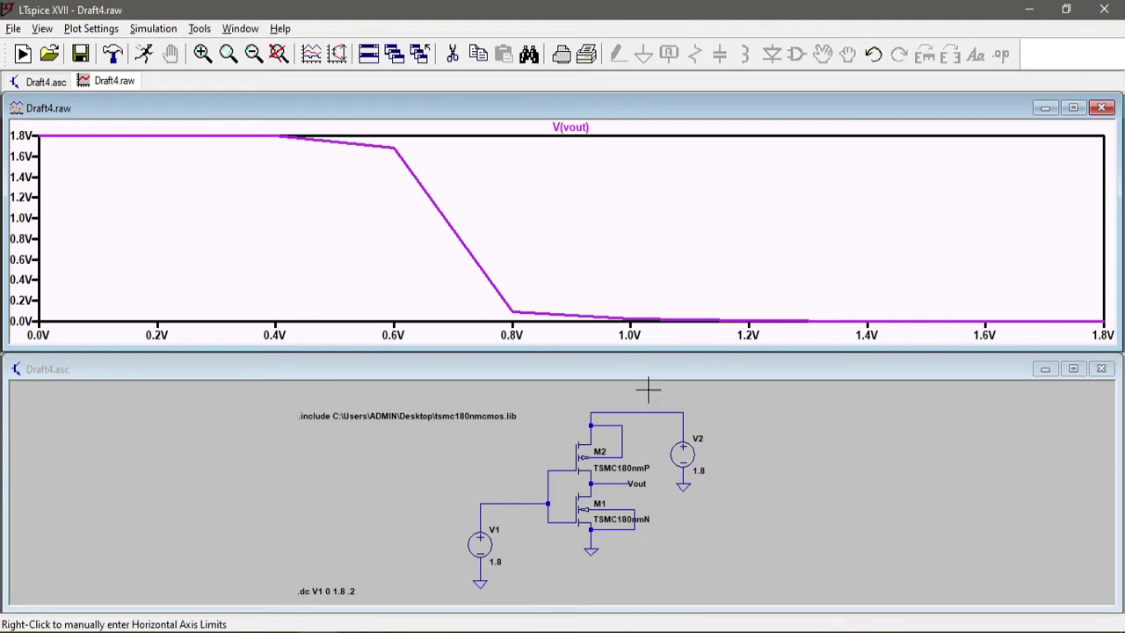
pyautogui.click(502, 505)
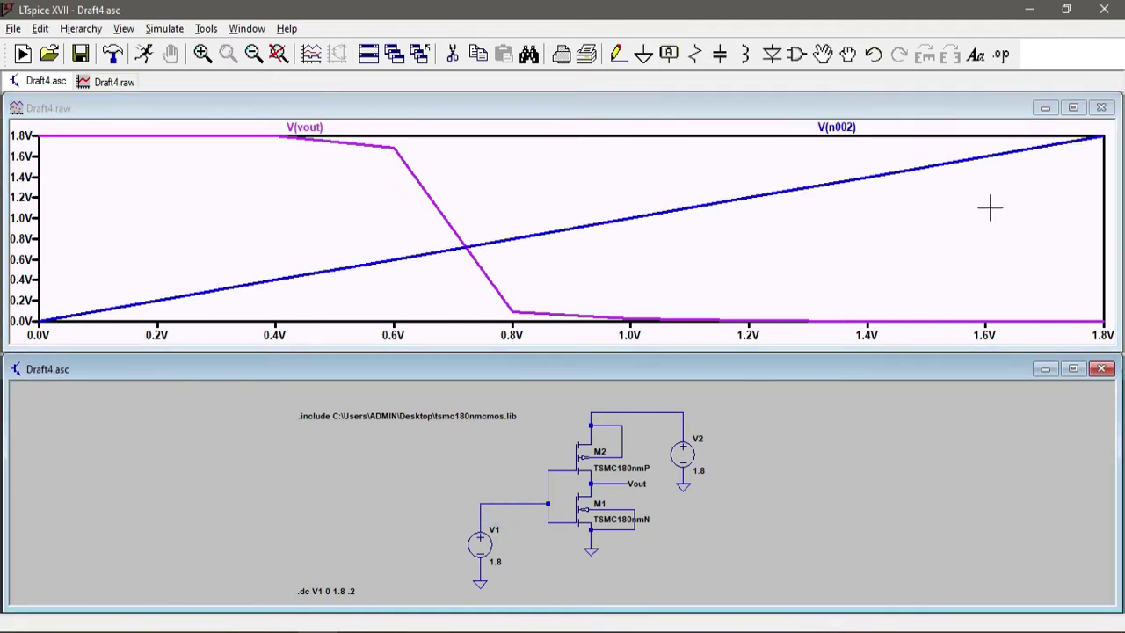
pyautogui.click(1073, 108)
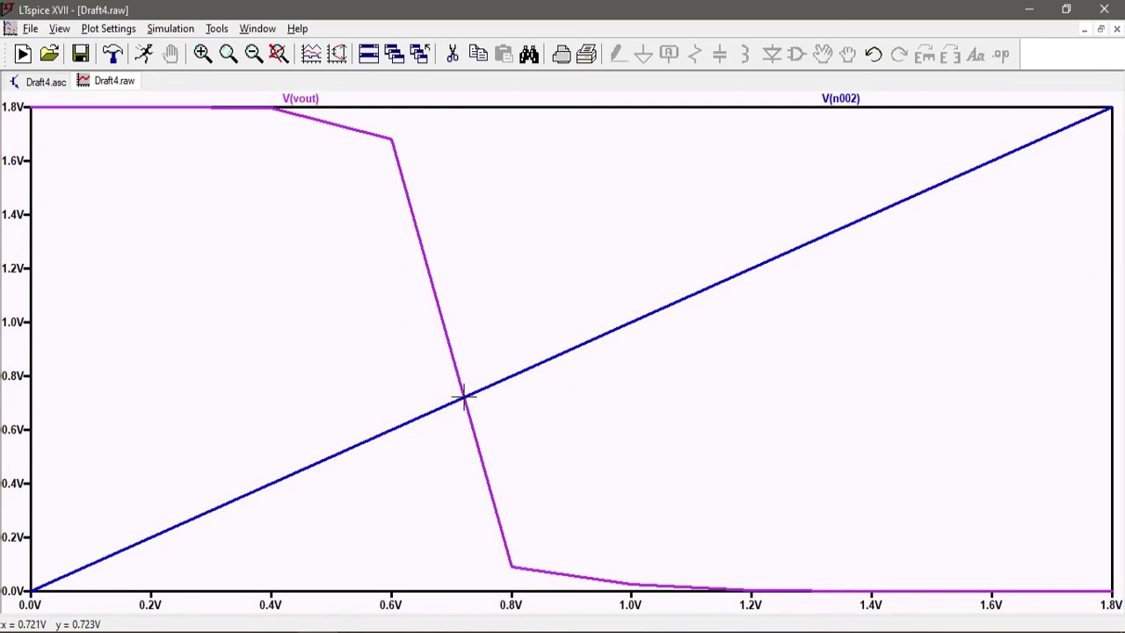
# Measure the inverter's switching point by placing a cursor on V(vout) where it crosses the V(n002) input line
pyautogui.click(304, 98)
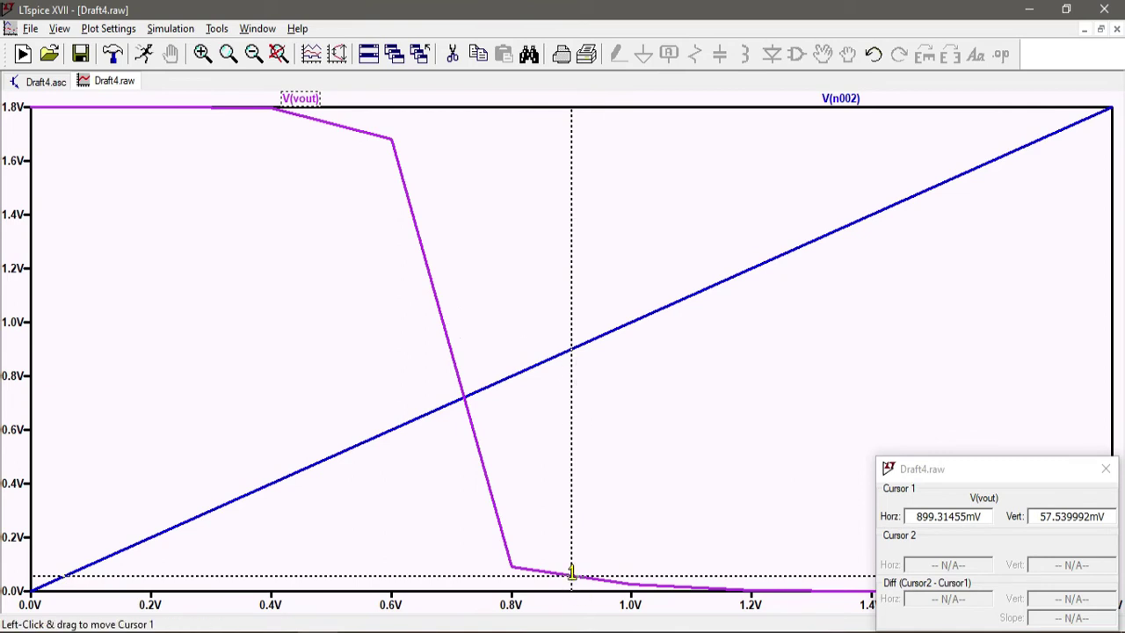
pyautogui.moveTo(572, 573); pyautogui.dragTo(462, 490)
pyautogui.click(300, 99)
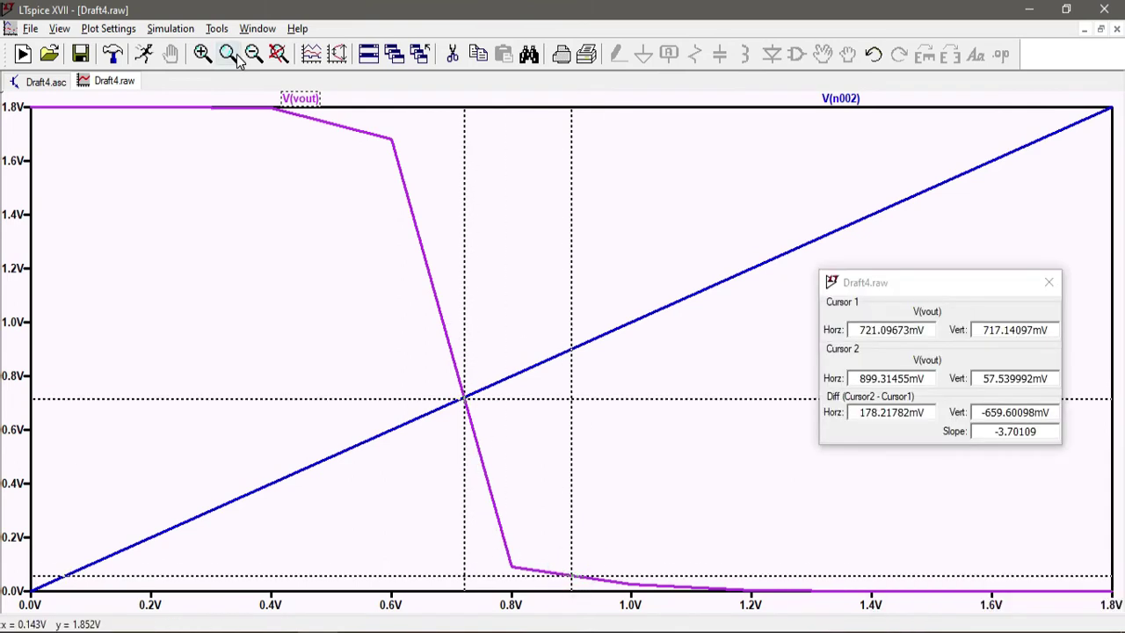
pyautogui.click(204, 58)
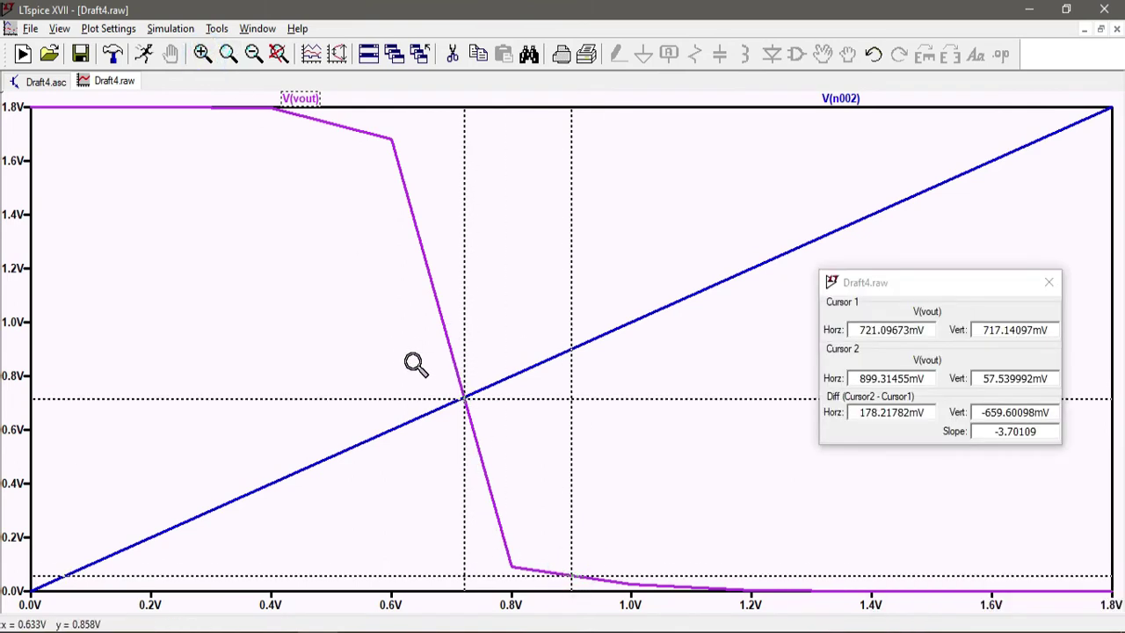
pyautogui.moveTo(422, 371); pyautogui.dragTo(550, 450)
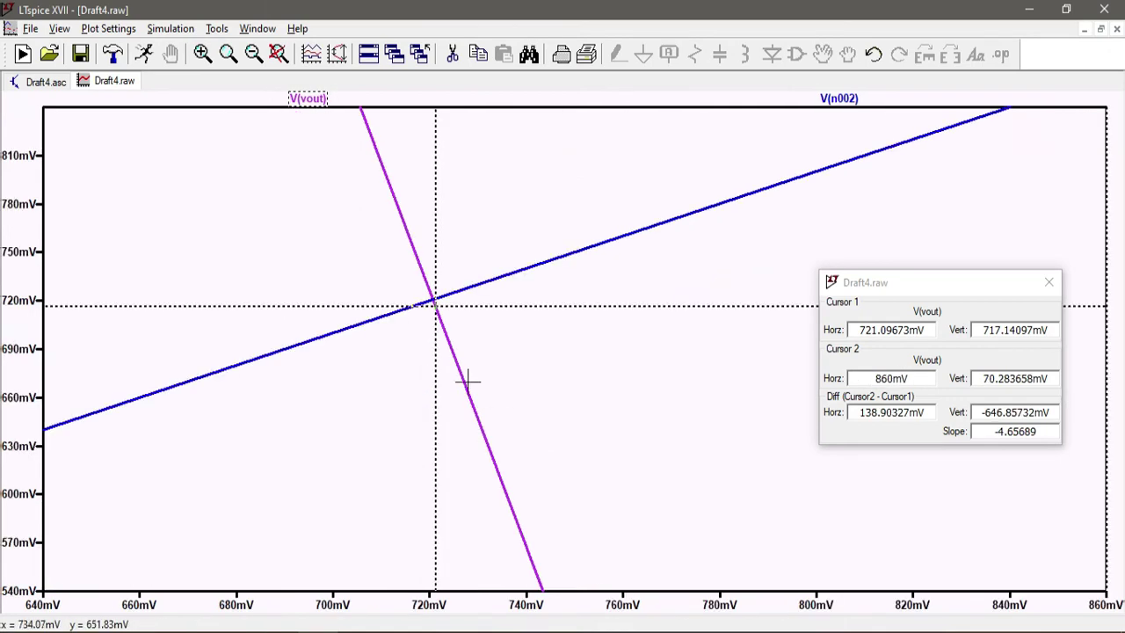
pyautogui.moveTo(365, 258); pyautogui.dragTo(543, 356)
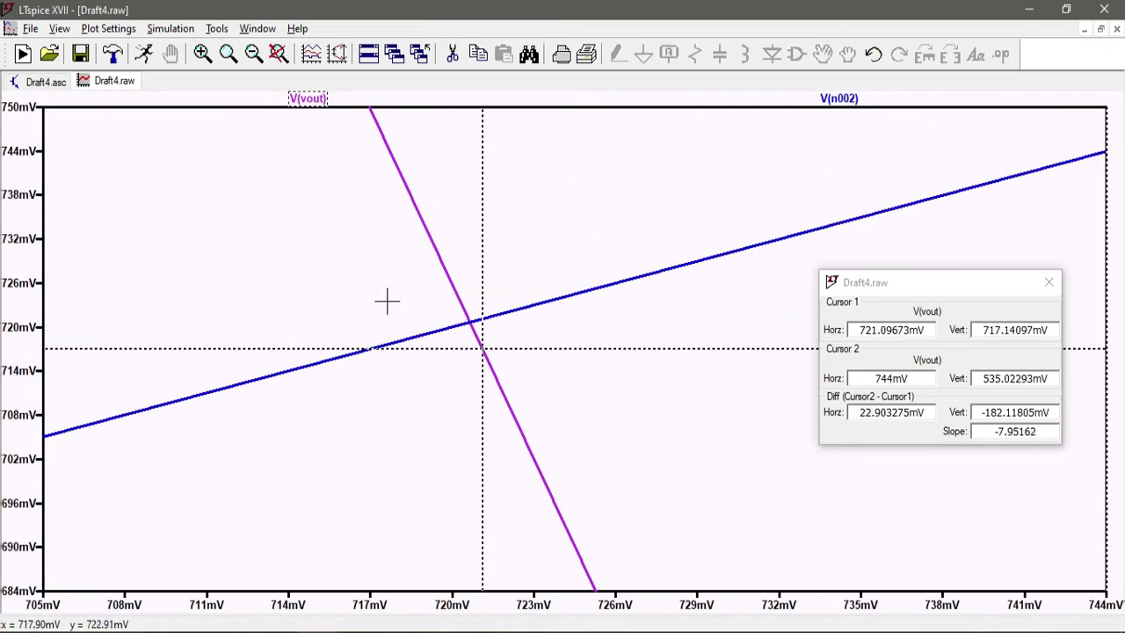
pyautogui.moveTo(381, 294); pyautogui.dragTo(670, 411)
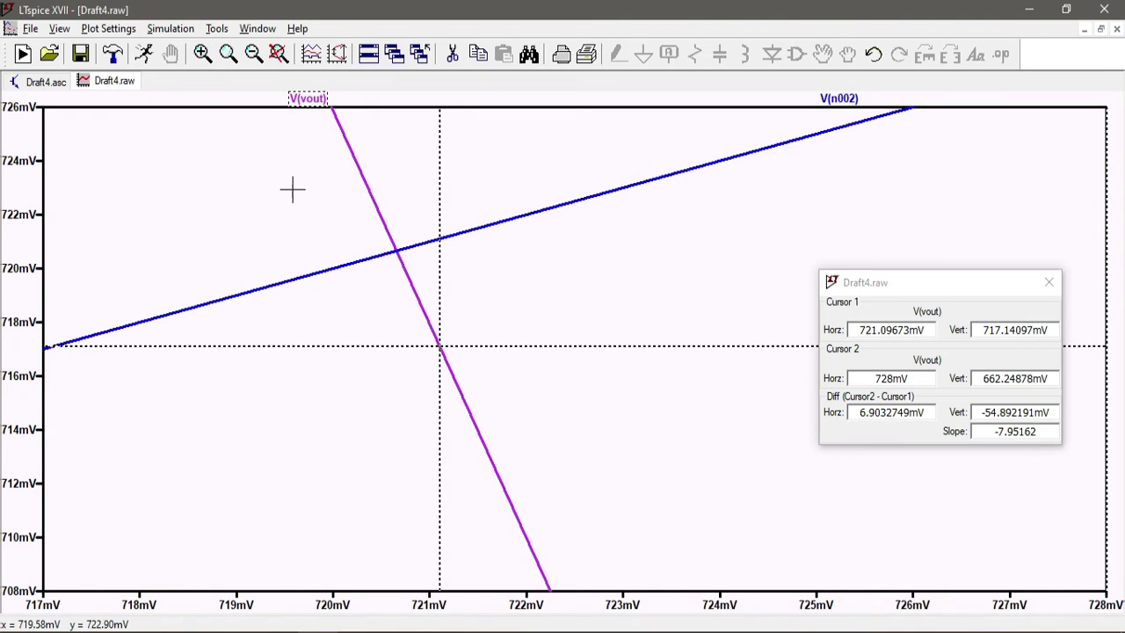
pyautogui.moveTo(291, 184); pyautogui.dragTo(565, 348)
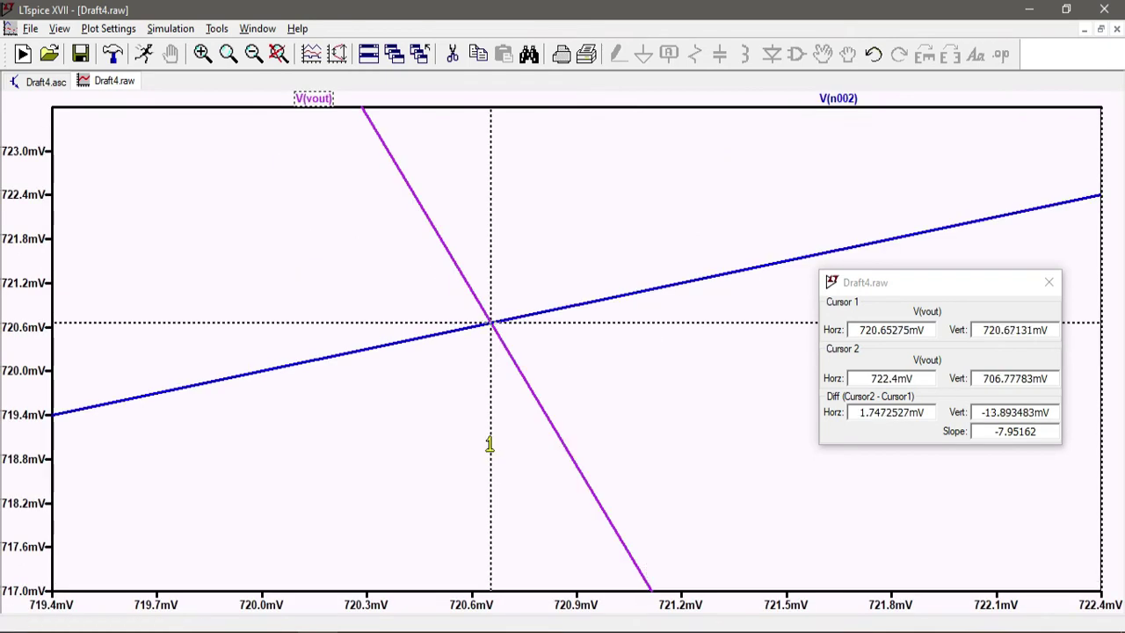
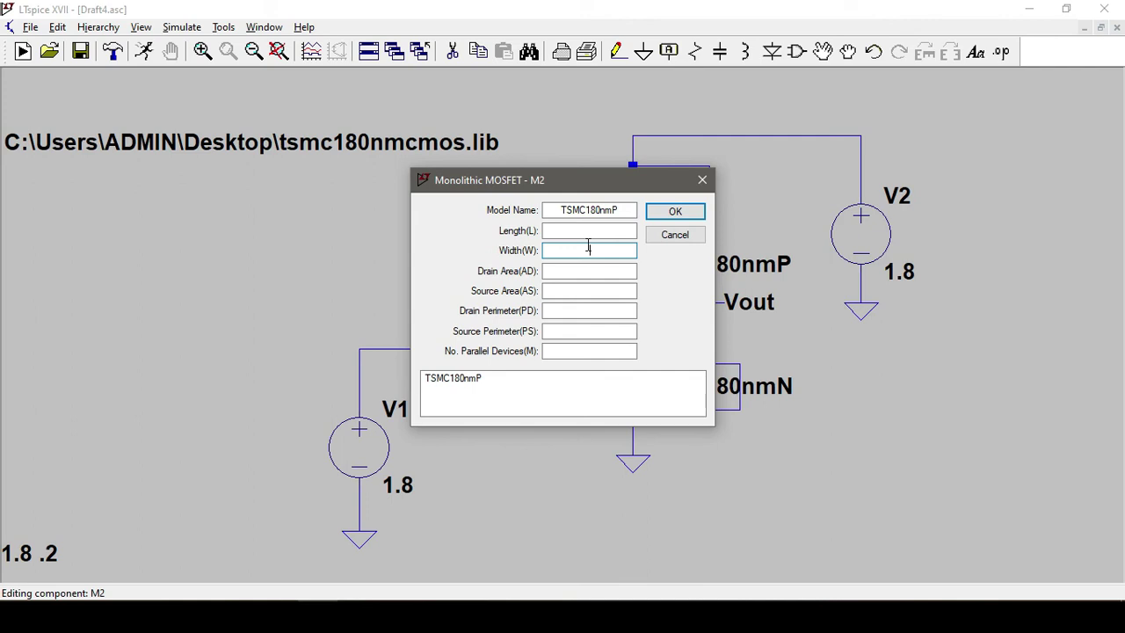
# Set the width of PMOS transistor M2 to the parameter W
pyautogui.write('W')
pyautogui.click(686, 214)
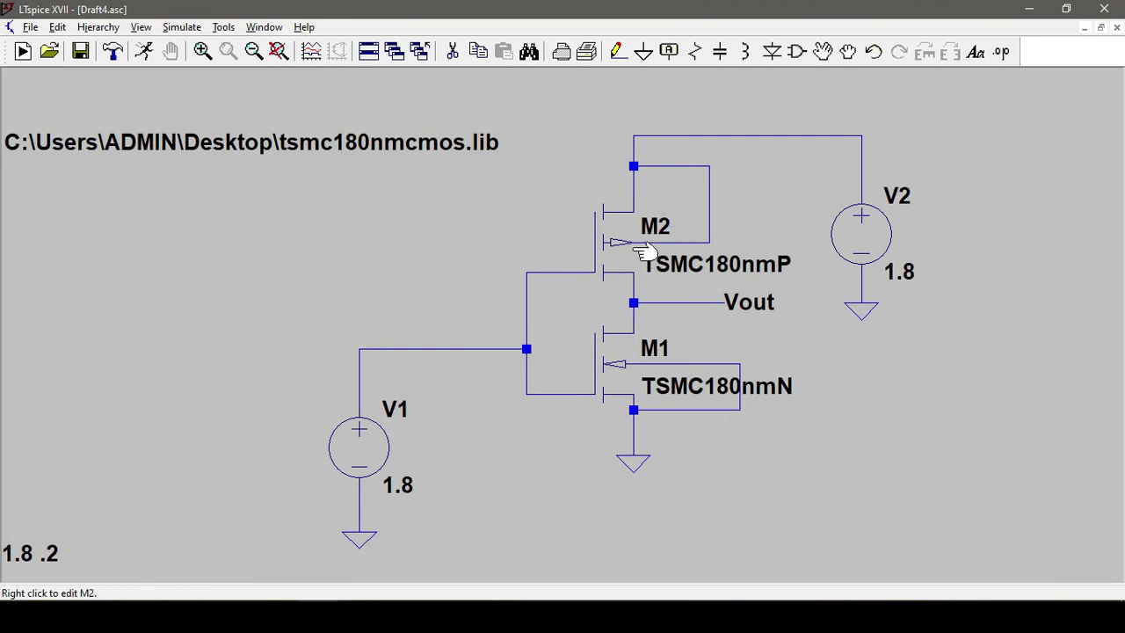
pyautogui.rightClick(642, 250)
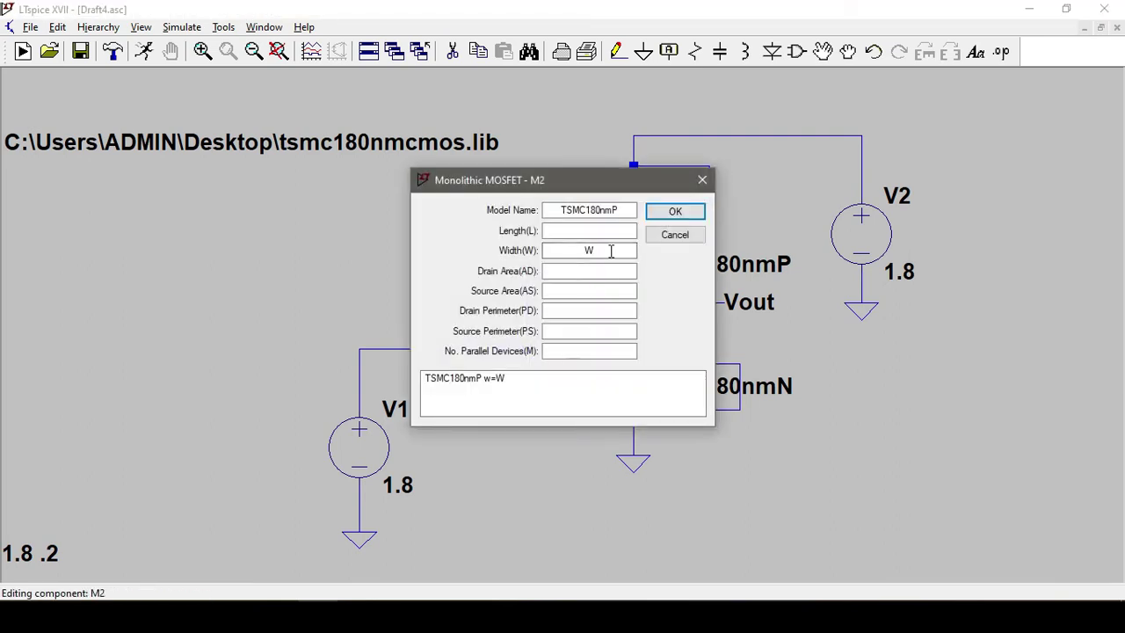
pyautogui.click(675, 214)
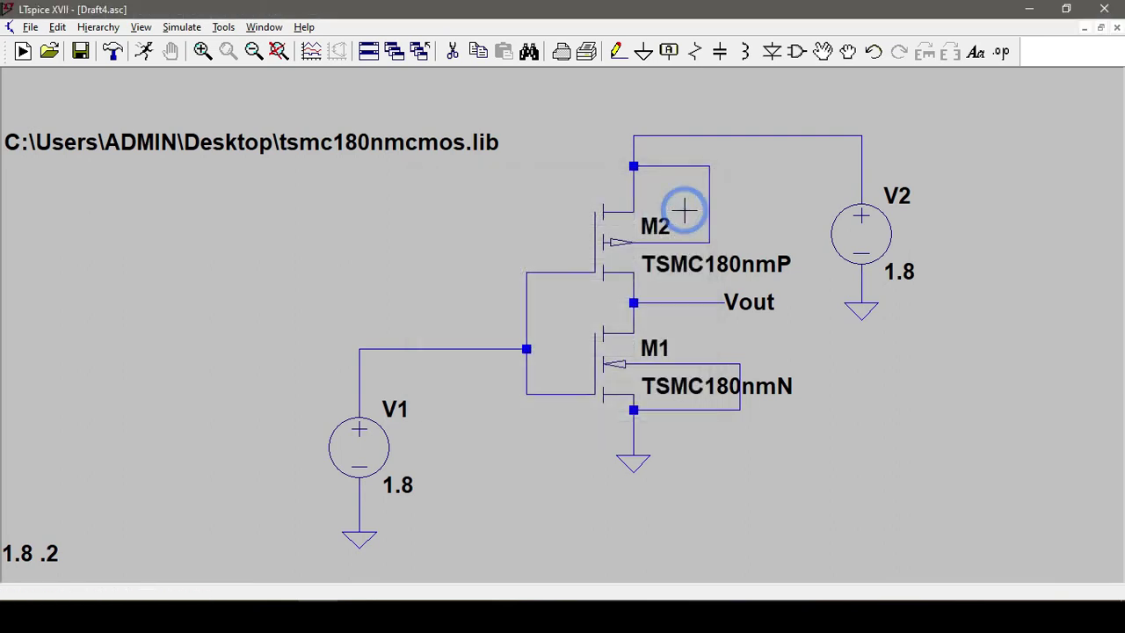
# Add the SPICE directive ".step param W 1080nm 5400nm 1080n" and place it on the schematic beneath the library include line
pyautogui.click(1011, 55)
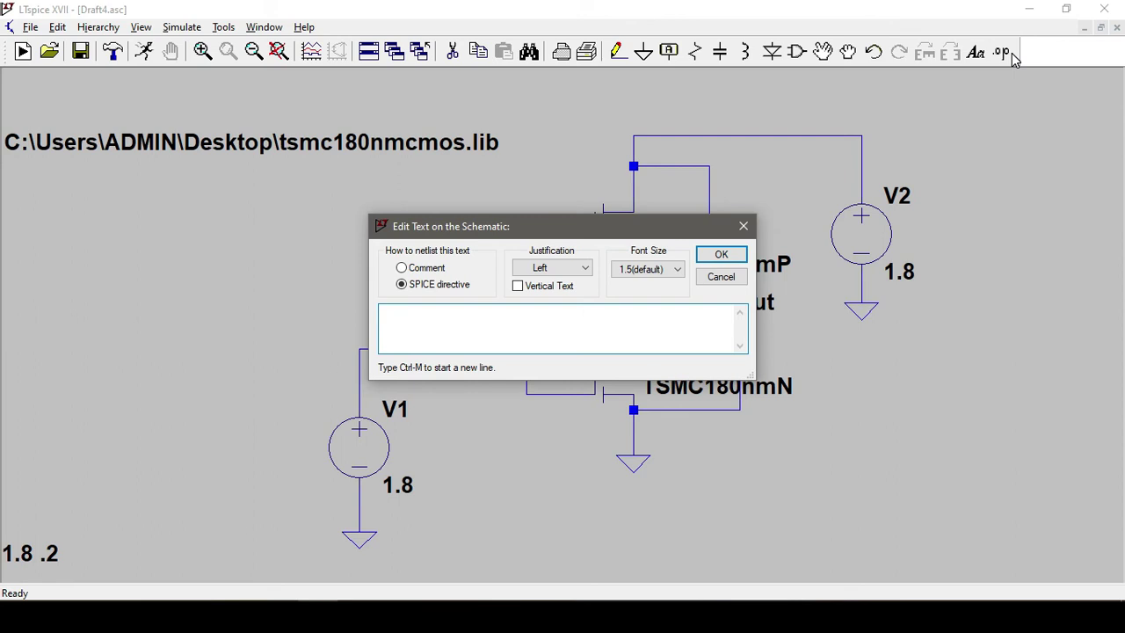
pyautogui.write('.')
pyautogui.write('step param W')
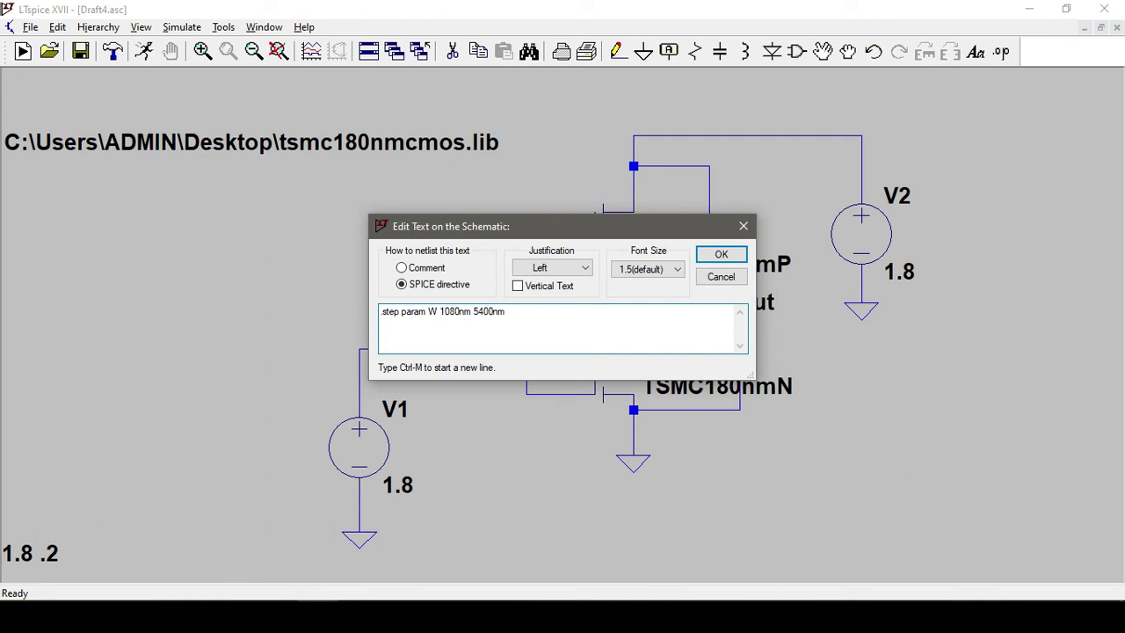
pyautogui.write('1080')
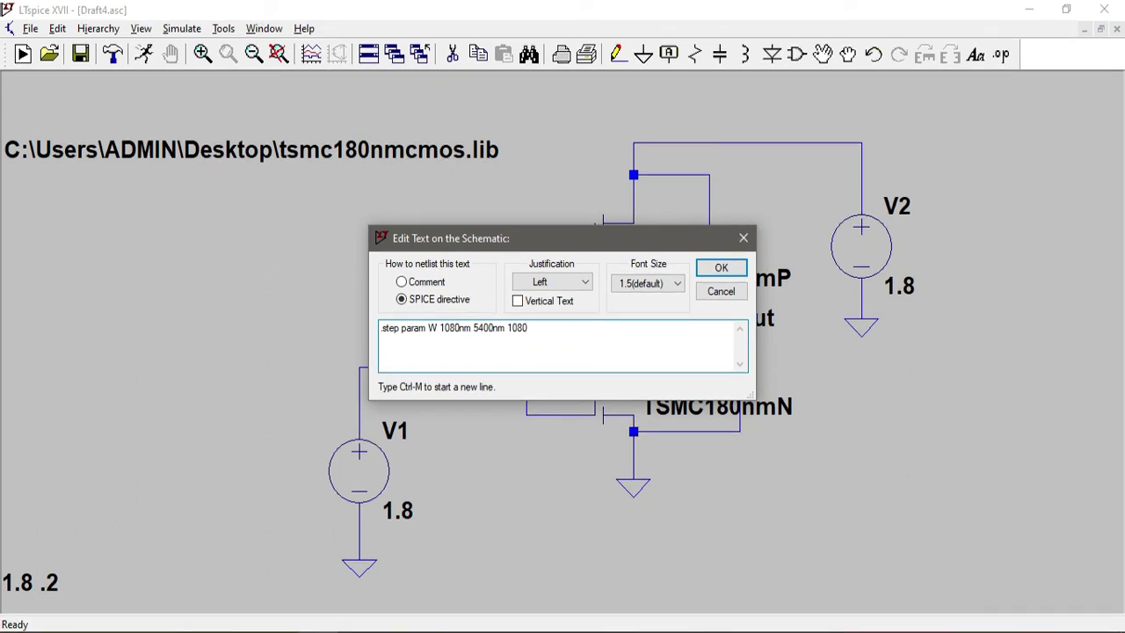
pyautogui.click(458, 328)
pyautogui.click(497, 327)
pyautogui.click(524, 327)
pyautogui.write('n')
pyautogui.press('Return')
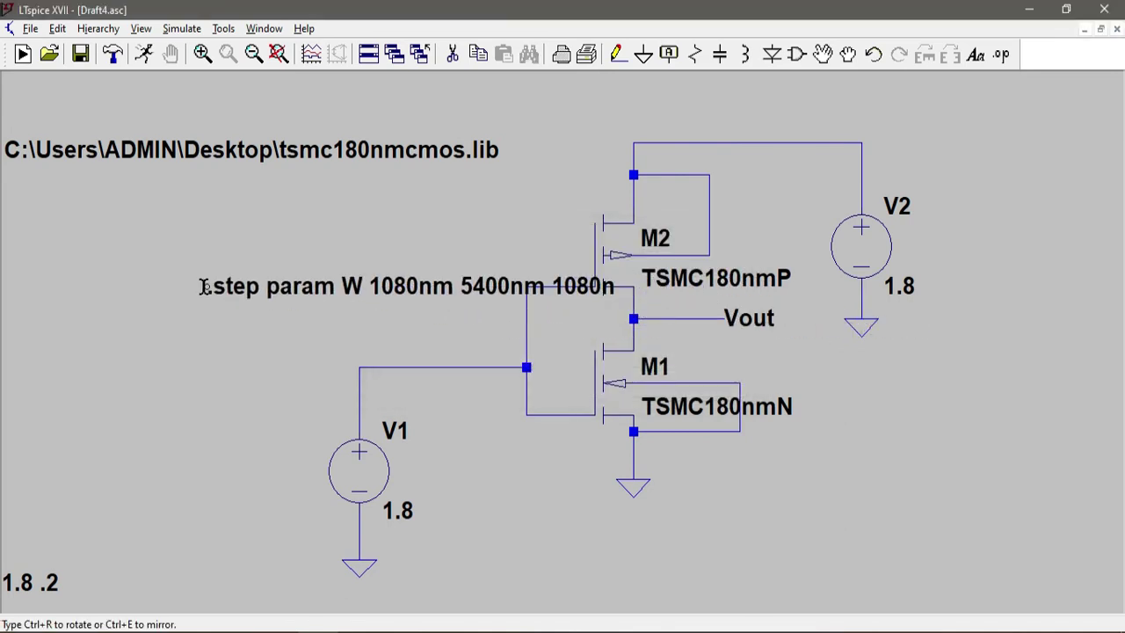
pyautogui.click(17, 204)
pyautogui.press('space')
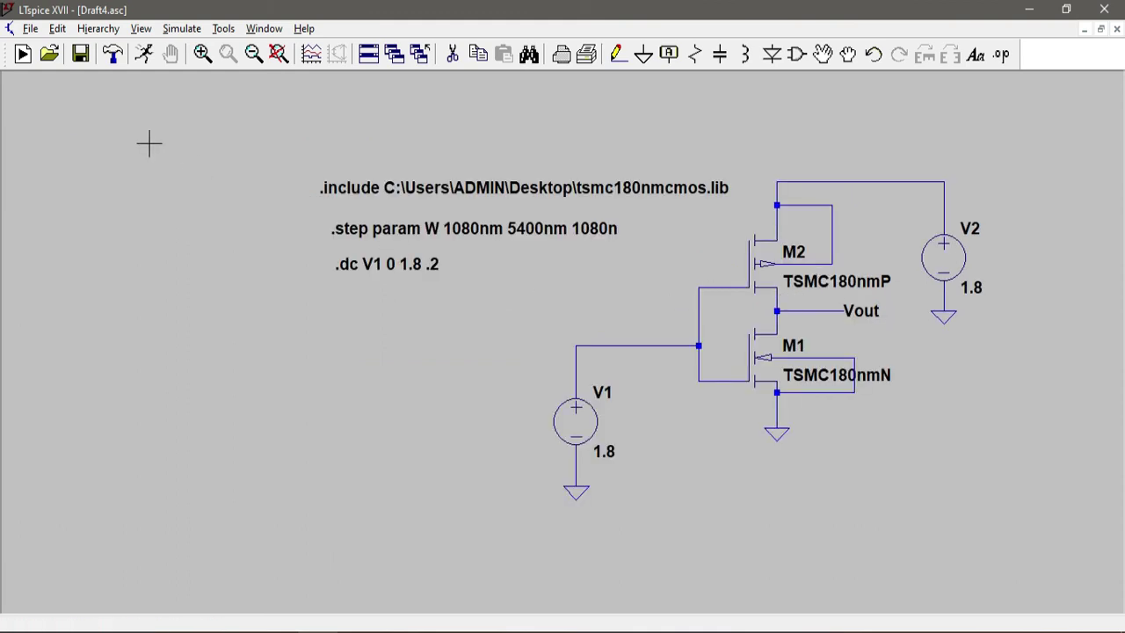
# Run the stepped simulation and plot the Vout voltage and the V1 input node voltage together in a maximized waveform window
pyautogui.click(143, 56)
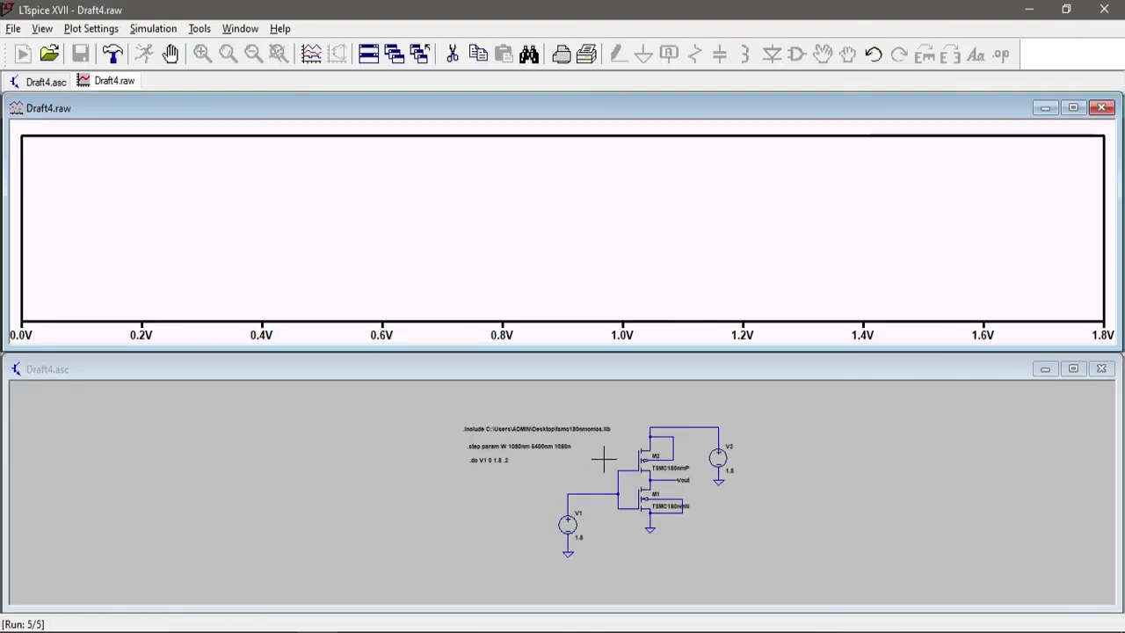
pyautogui.click(598, 460)
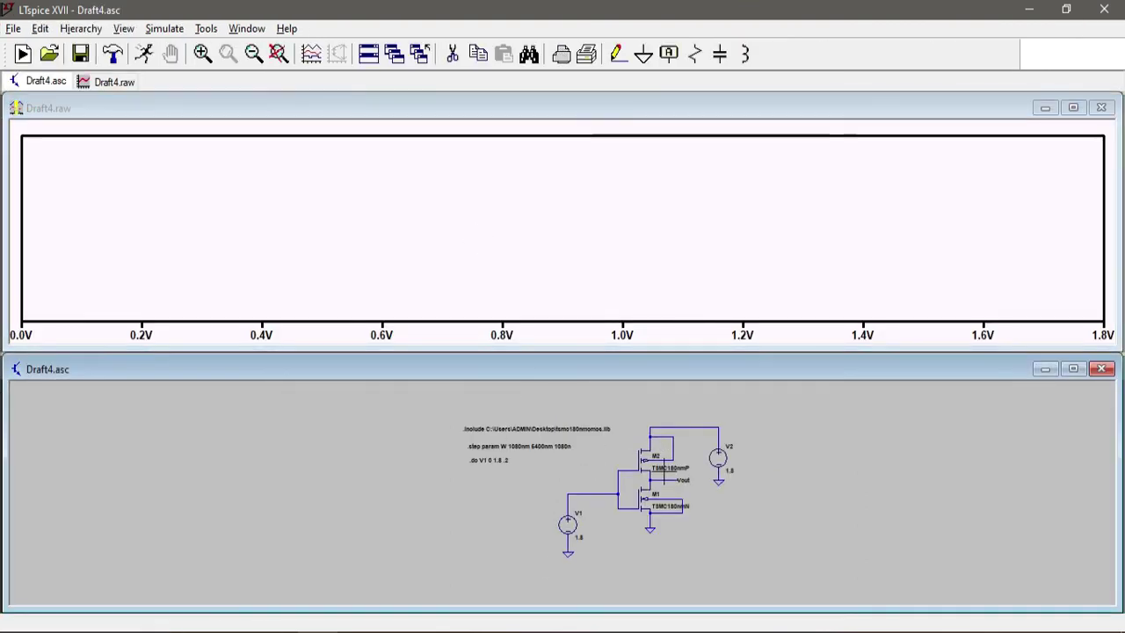
pyautogui.click(689, 479)
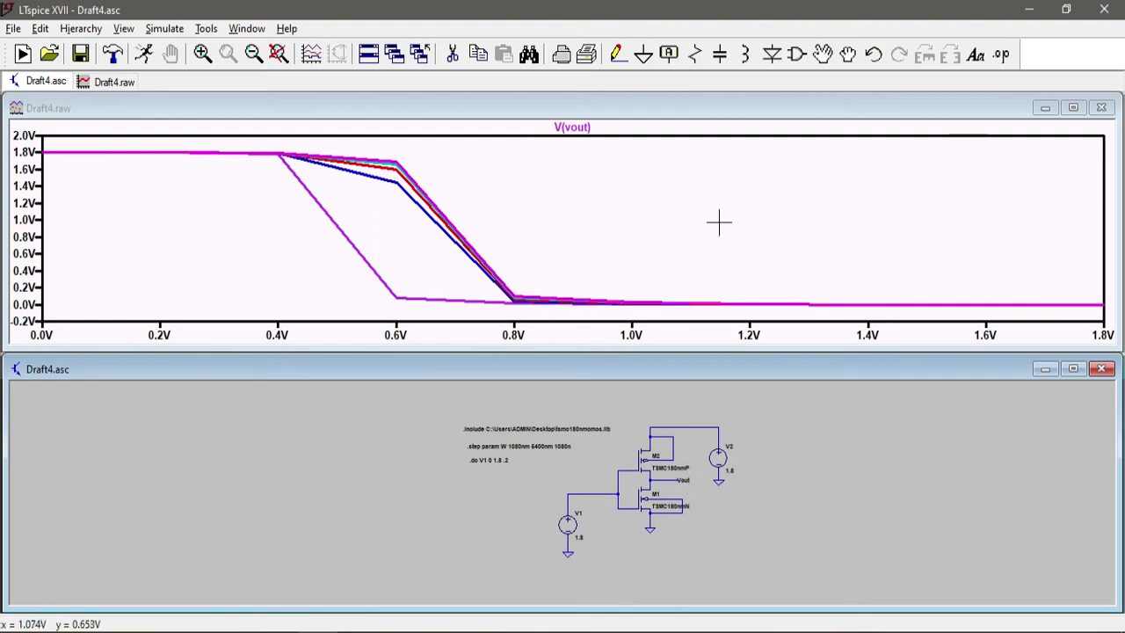
pyautogui.click(1073, 107)
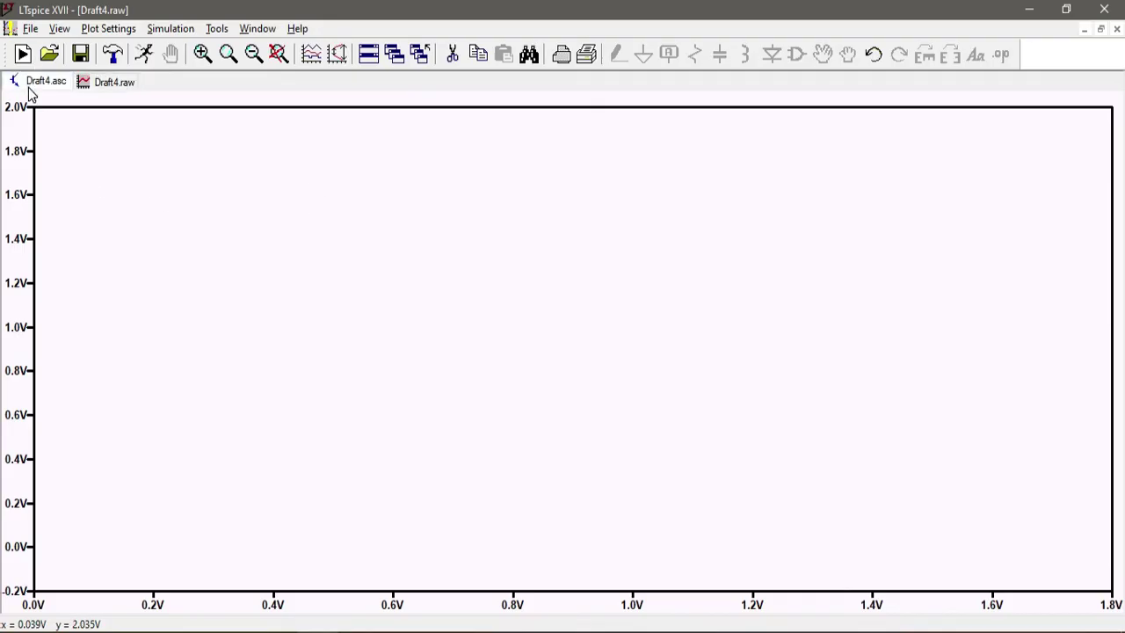
pyautogui.click(31, 86)
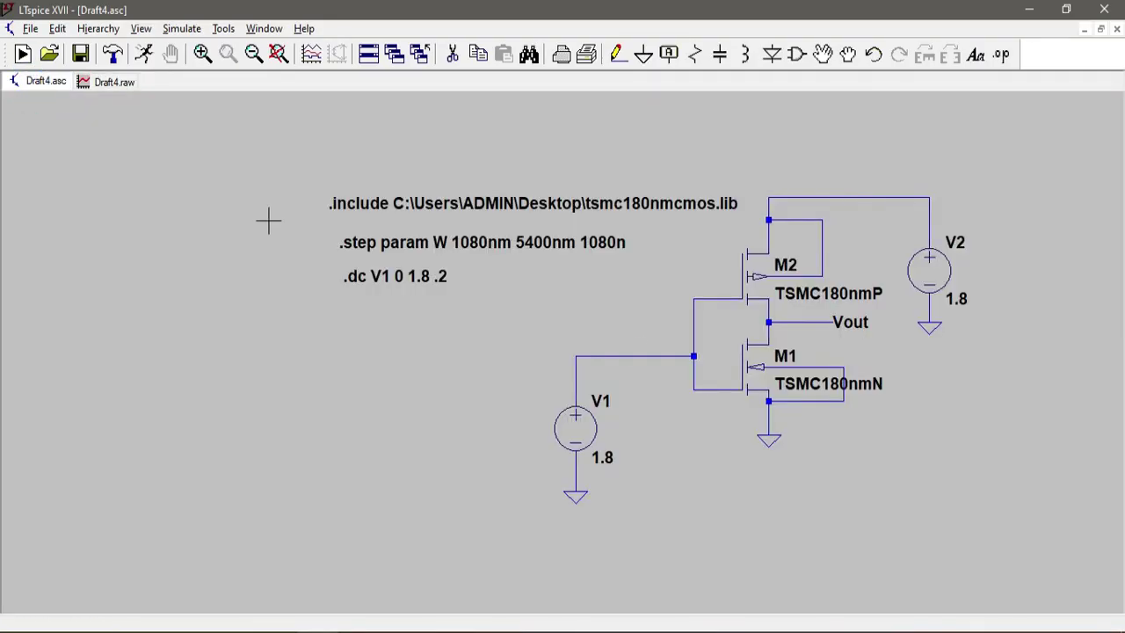
pyautogui.click(657, 352)
pyautogui.click(105, 81)
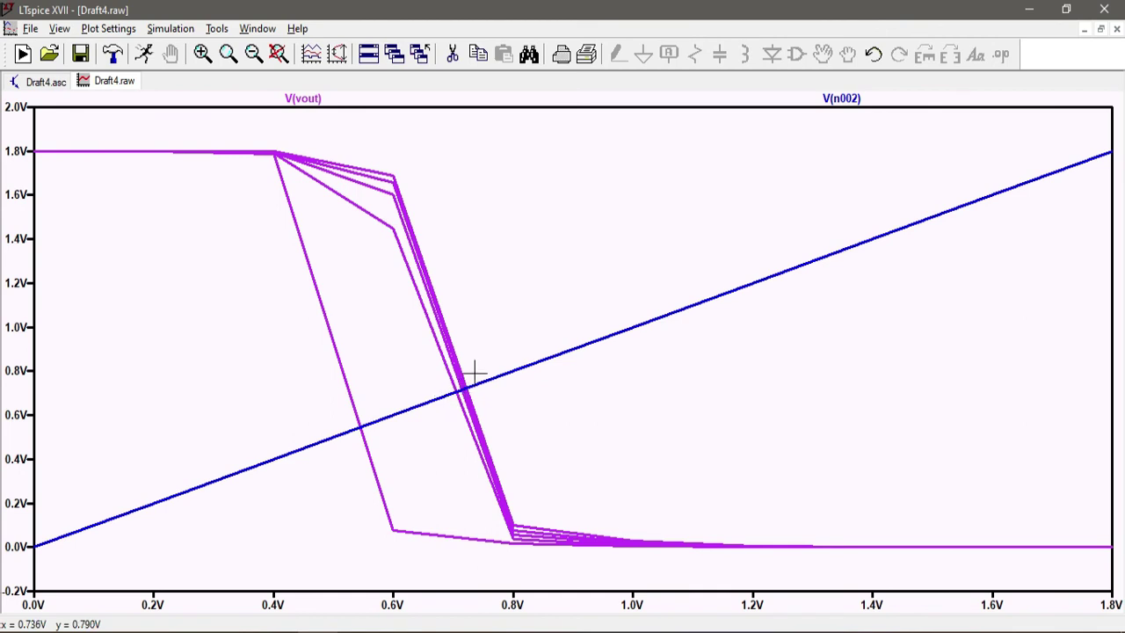
# Limit the displayed simulation steps to step 5, with W of 5.4e-006
pyautogui.rightClick(560, 275)
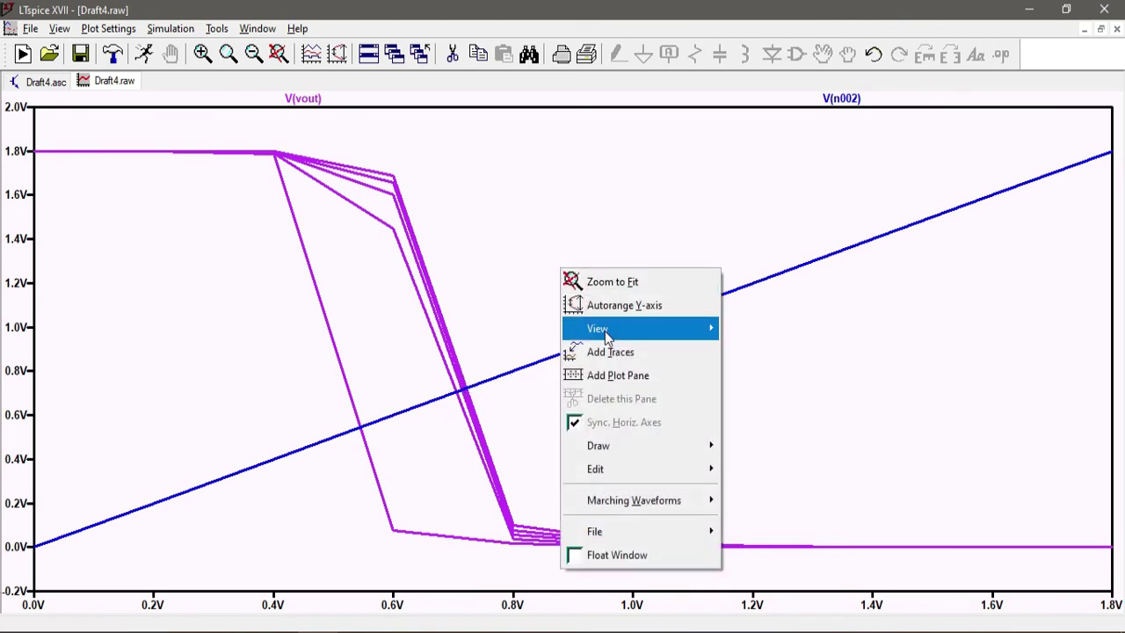
pyautogui.moveTo(615, 331)
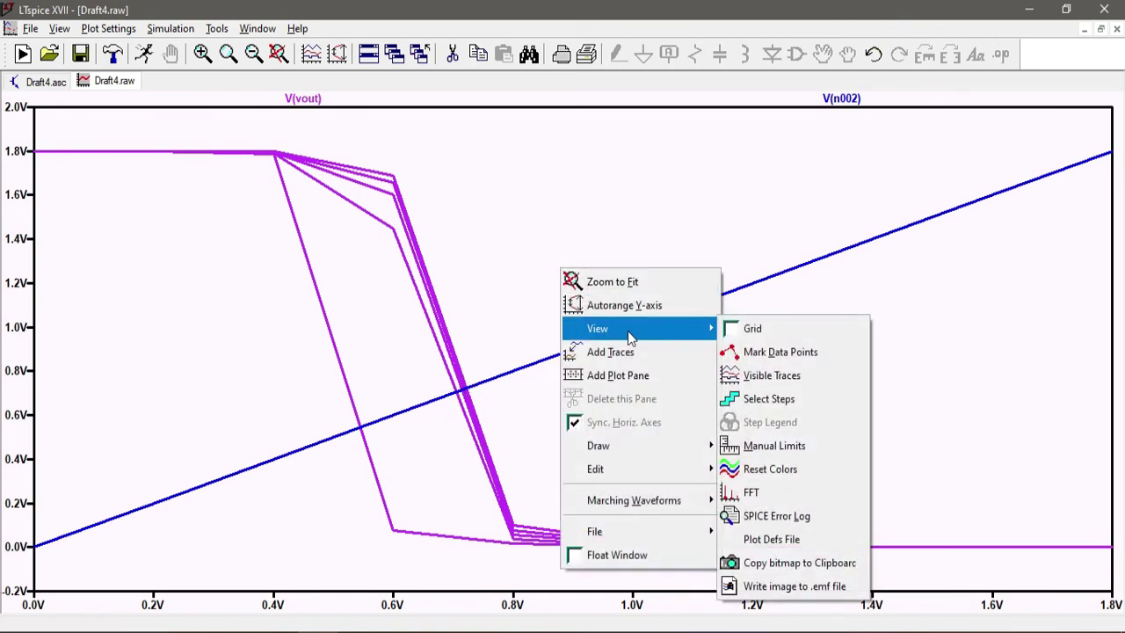
pyautogui.click(799, 406)
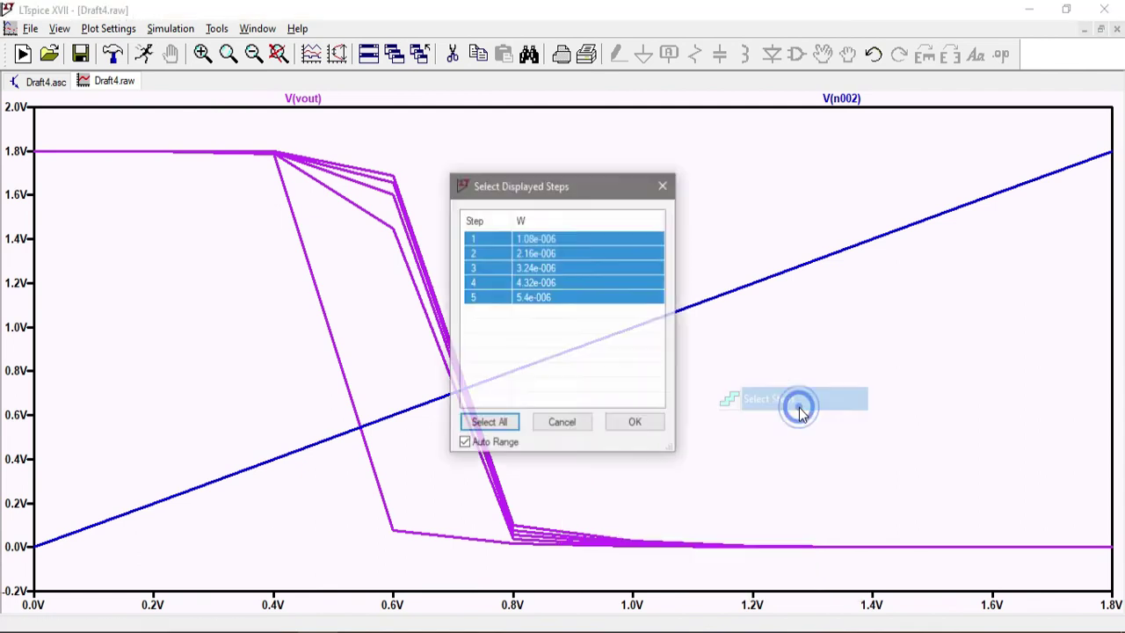
pyautogui.click(568, 299)
pyautogui.click(640, 425)
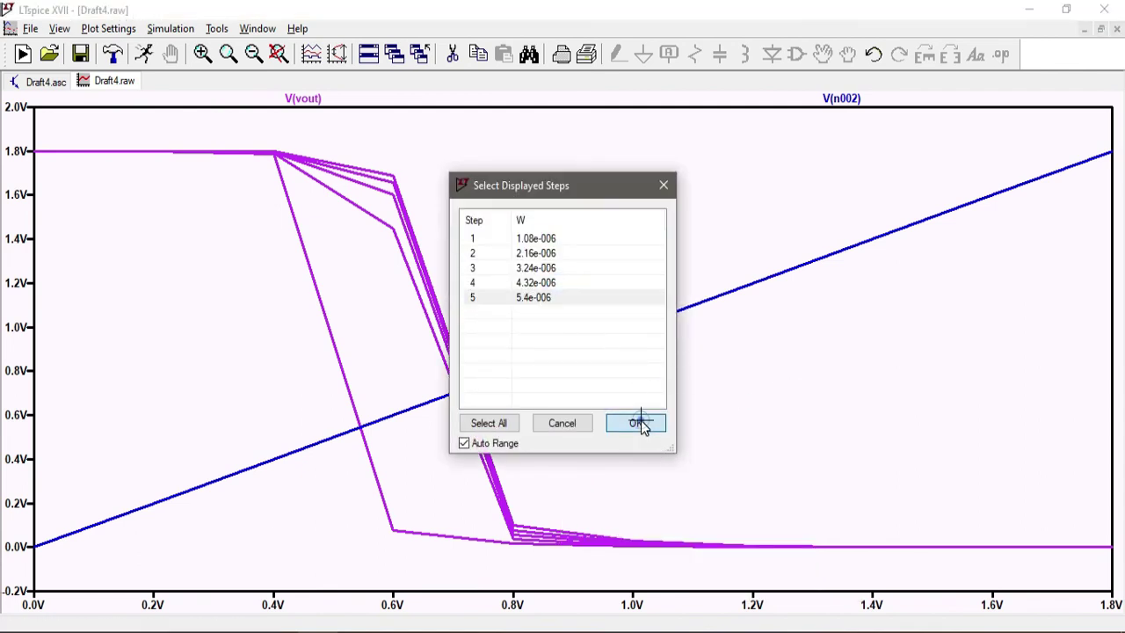
# Measure the switching point for the 5.4e-006 width by placing a V(vout) cursor at its crossing with V(n002)
pyautogui.click(465, 398)
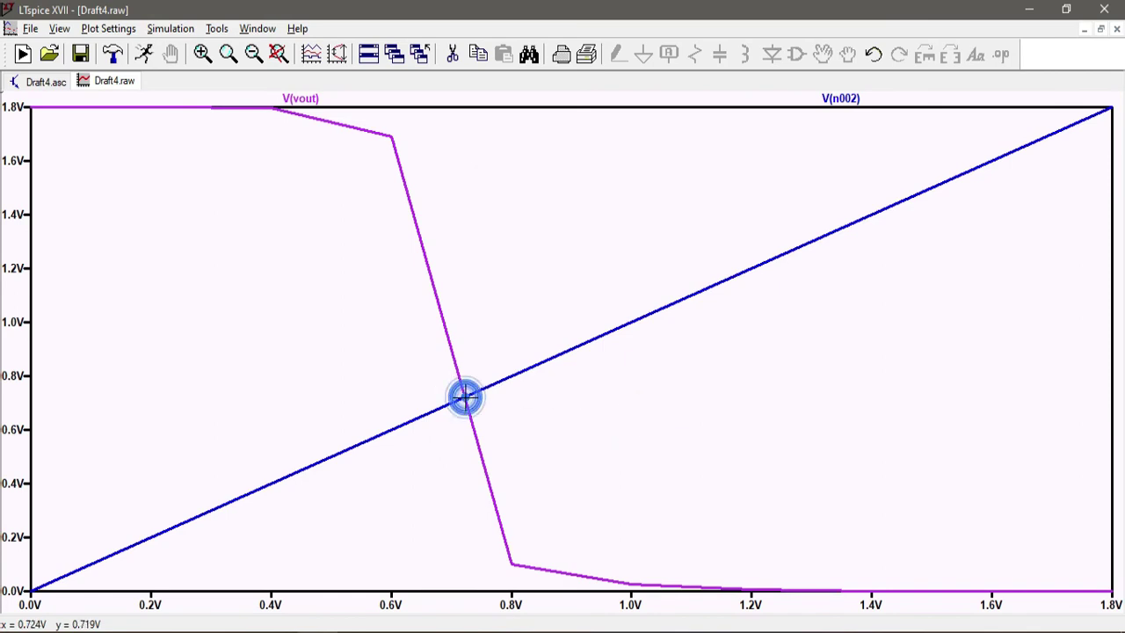
pyautogui.click(323, 102)
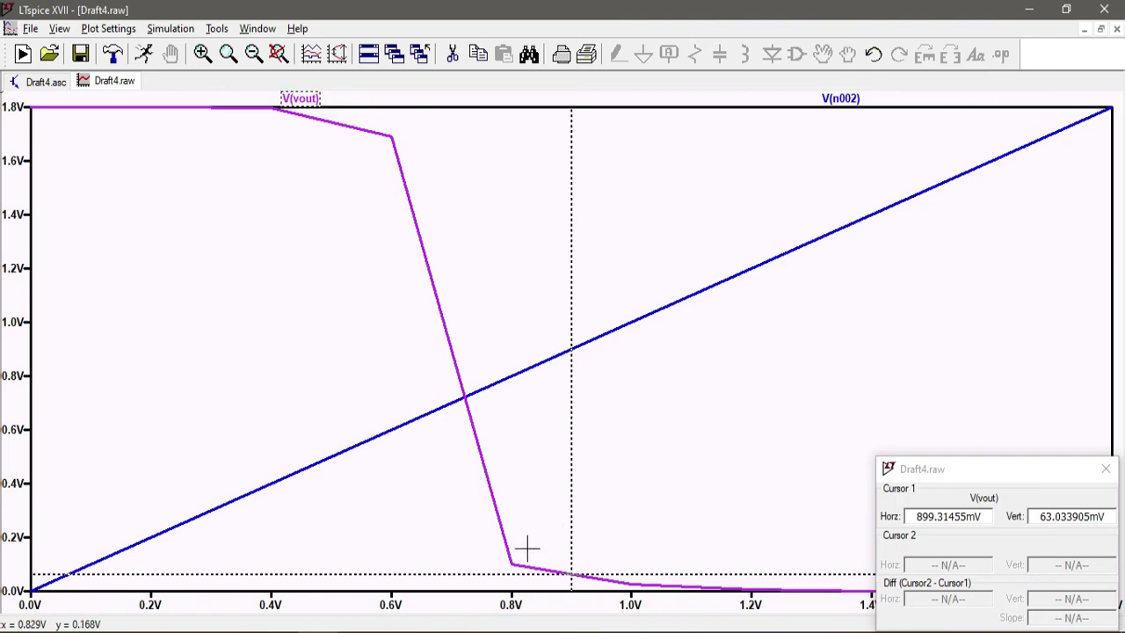
pyautogui.moveTo(576, 576); pyautogui.dragTo(464, 460)
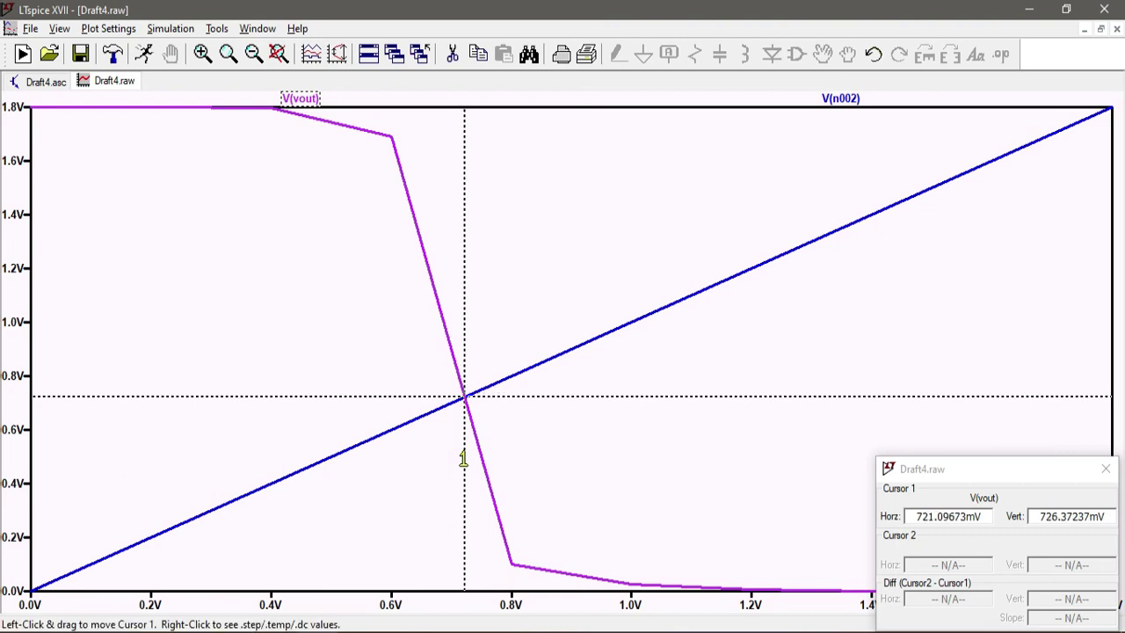
pyautogui.moveTo(453, 386); pyautogui.dragTo(480, 410)
pyautogui.moveTo(352, 291); pyautogui.dragTo(365, 334)
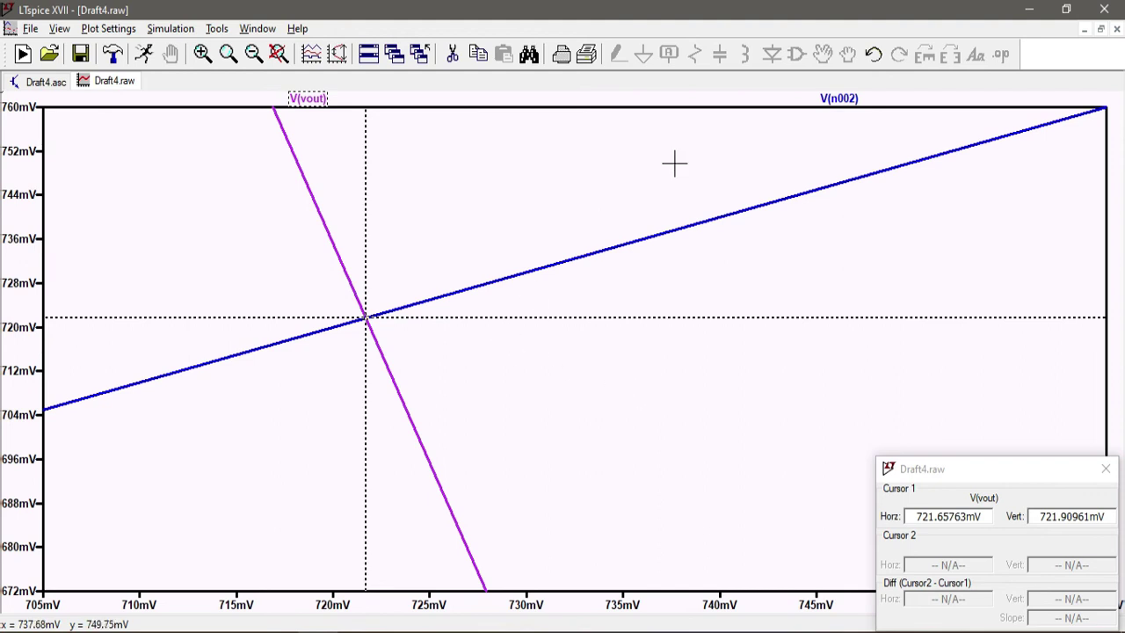
# Limit the displayed simulation steps to step 1, with W of 1.08e-006
pyautogui.rightClick(526, 230)
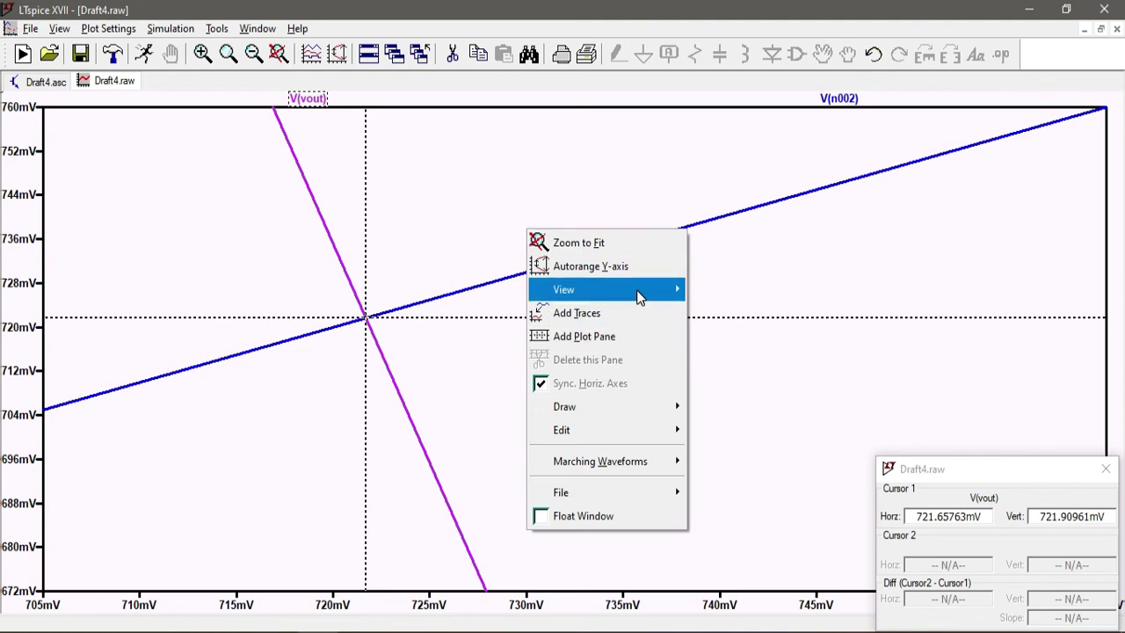
pyautogui.moveTo(635, 296)
pyautogui.click(756, 367)
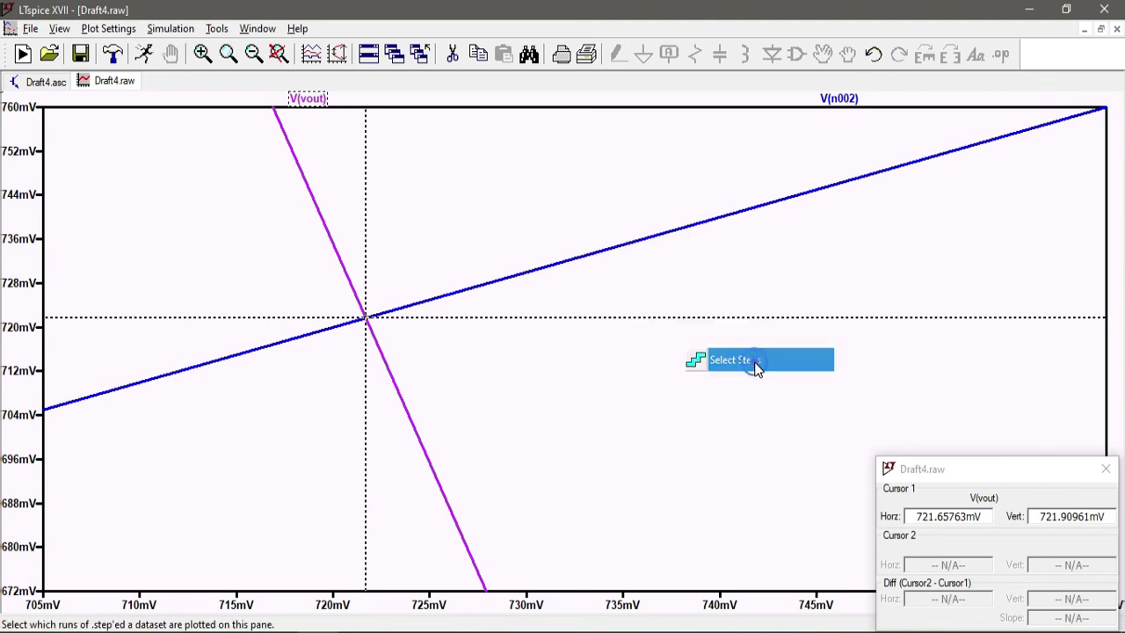
pyautogui.click(548, 267)
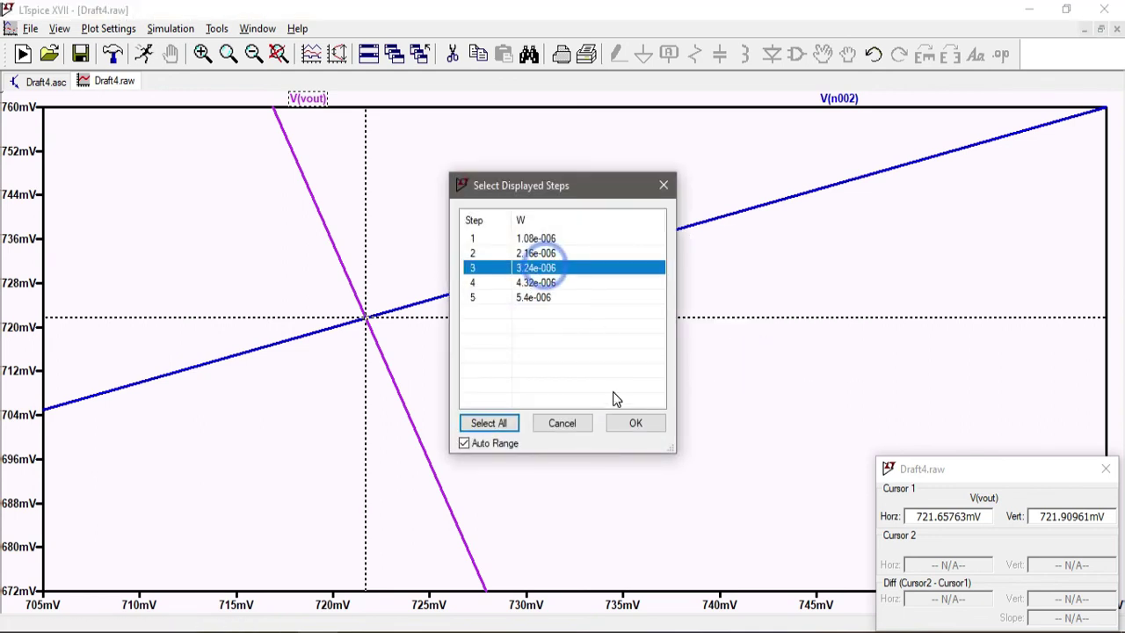
pyautogui.click(563, 241)
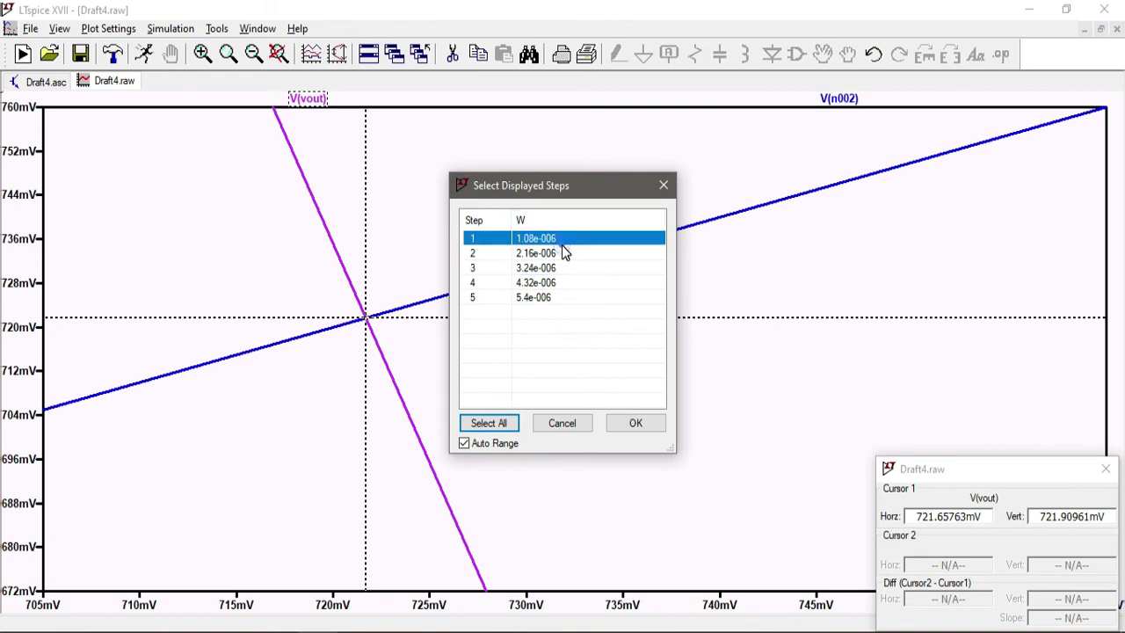
pyautogui.click(640, 424)
# Measure the switching point for the 1.08e-006 width by placing the V(vout) cursor at its crossing with V(n002)
pyautogui.moveTo(361, 427); pyautogui.dragTo(358, 425)
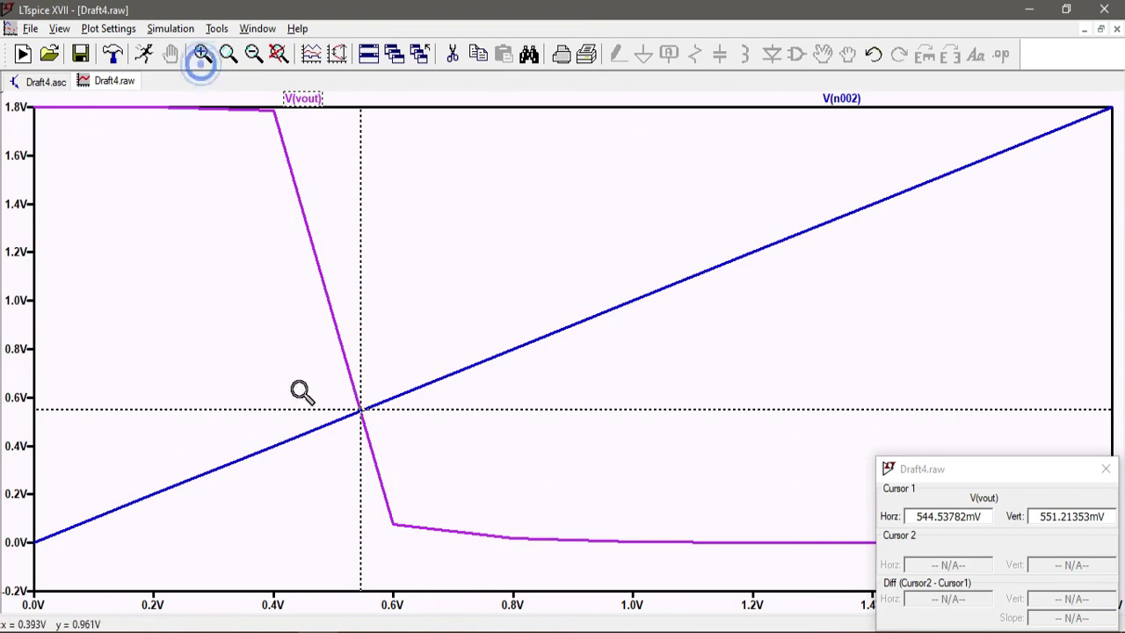
pyautogui.moveTo(325, 374); pyautogui.dragTo(447, 477)
pyautogui.moveTo(285, 249); pyautogui.dragTo(354, 320)
pyautogui.moveTo(489, 259); pyautogui.dragTo(533, 325)
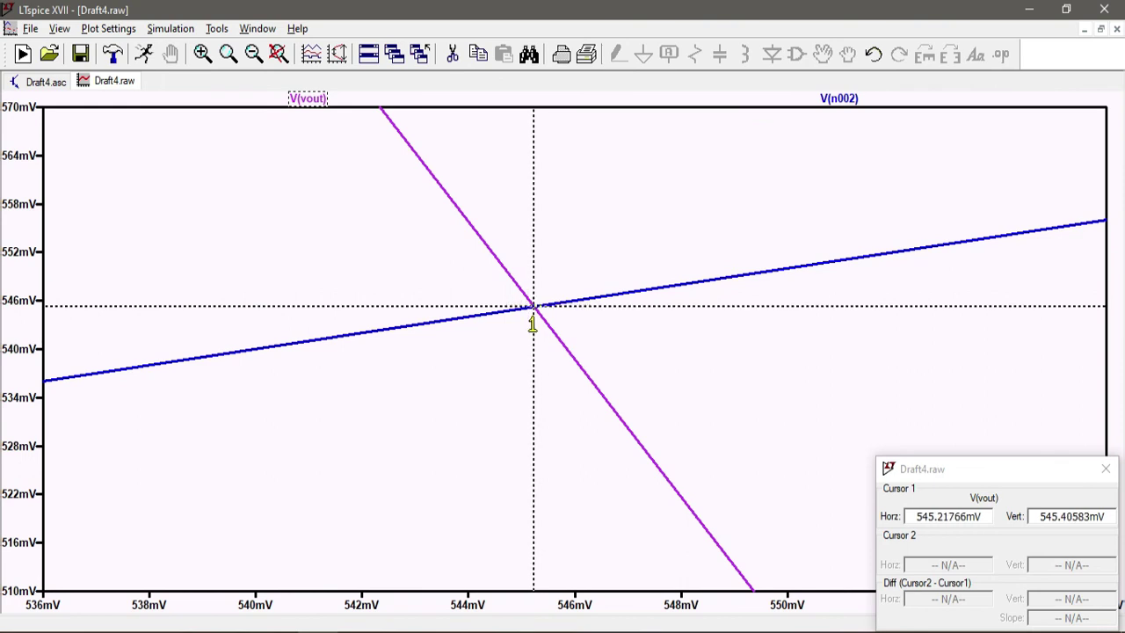
pyautogui.click(988, 479)
pyautogui.moveTo(988, 474); pyautogui.dragTo(932, 324)
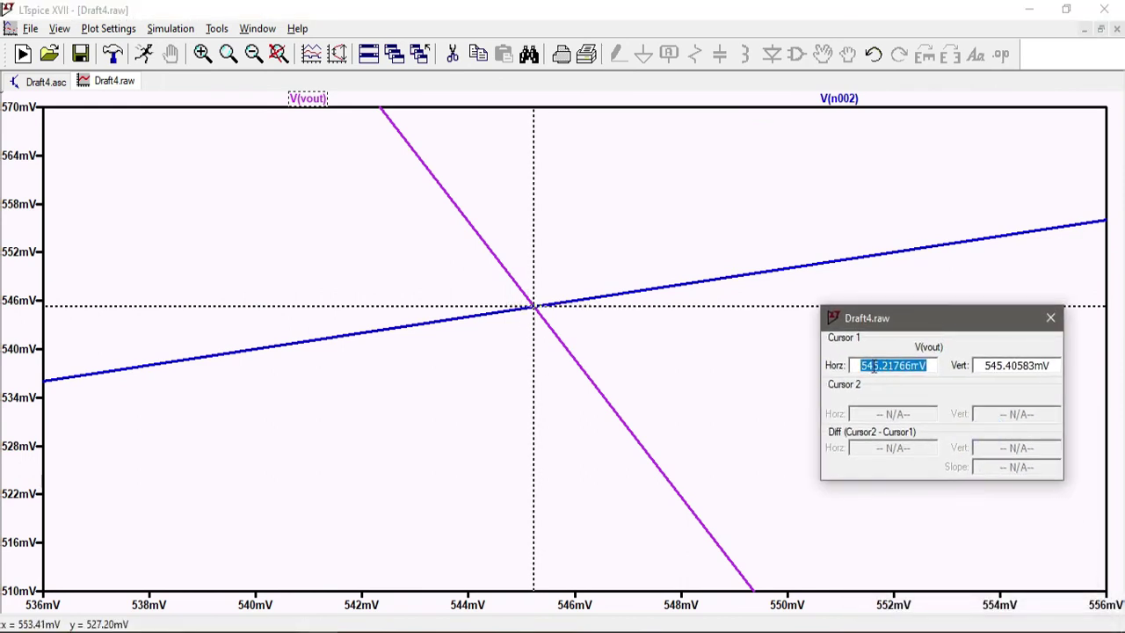
# Switch to Photos to review the midpoint voltage formula in MIDPOINT.JPG, and return to the LTspice schematic
pyautogui.hotkey('alt', 'Tab')
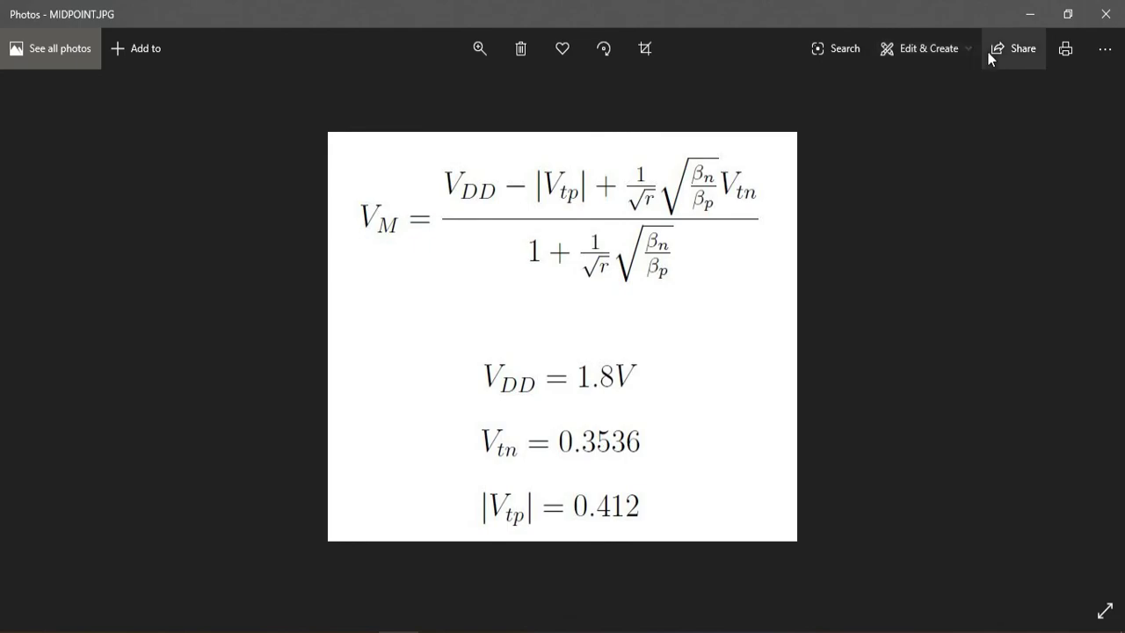
pyautogui.click(1030, 15)
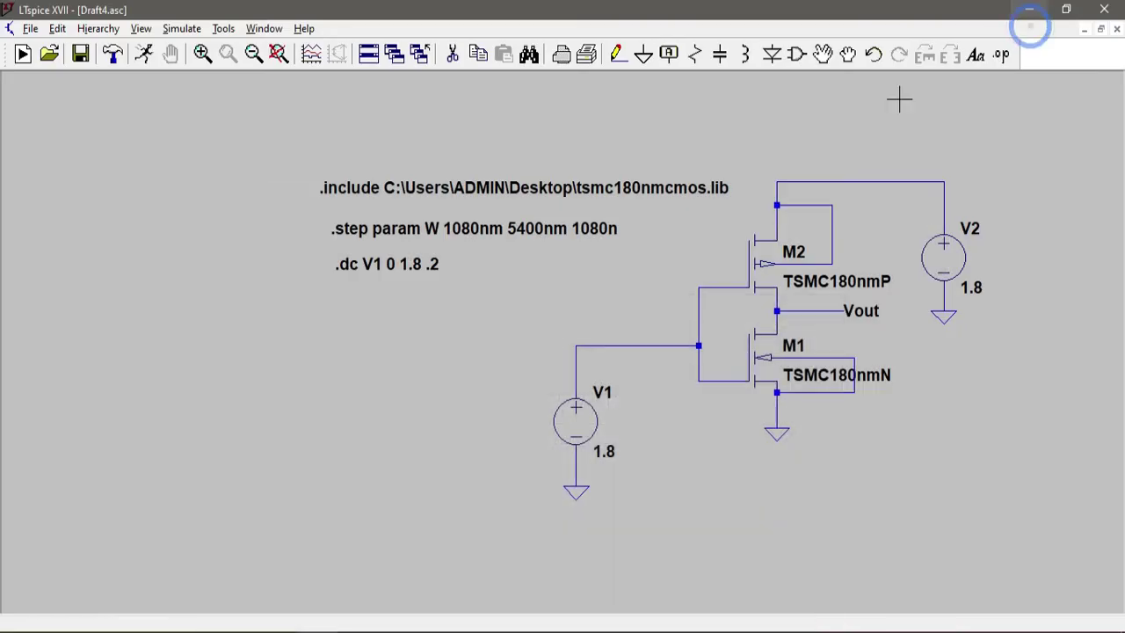
# Check the width parameter of PMOS M2 and set the width of NMOS M1 to W
pyautogui.rightClick(772, 266)
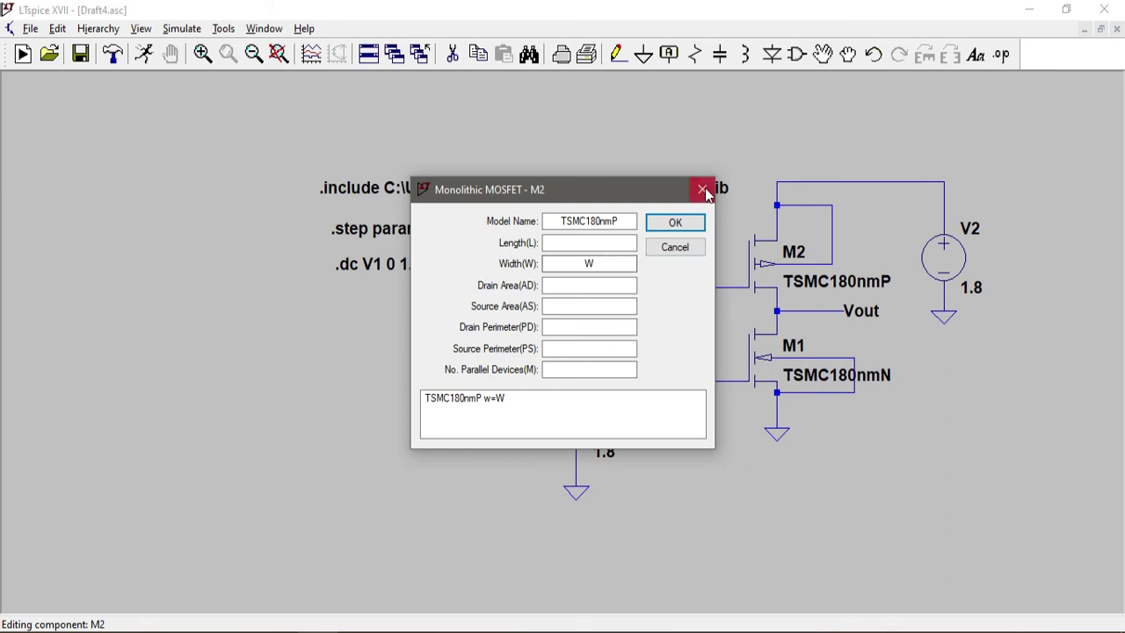
pyautogui.click(701, 189)
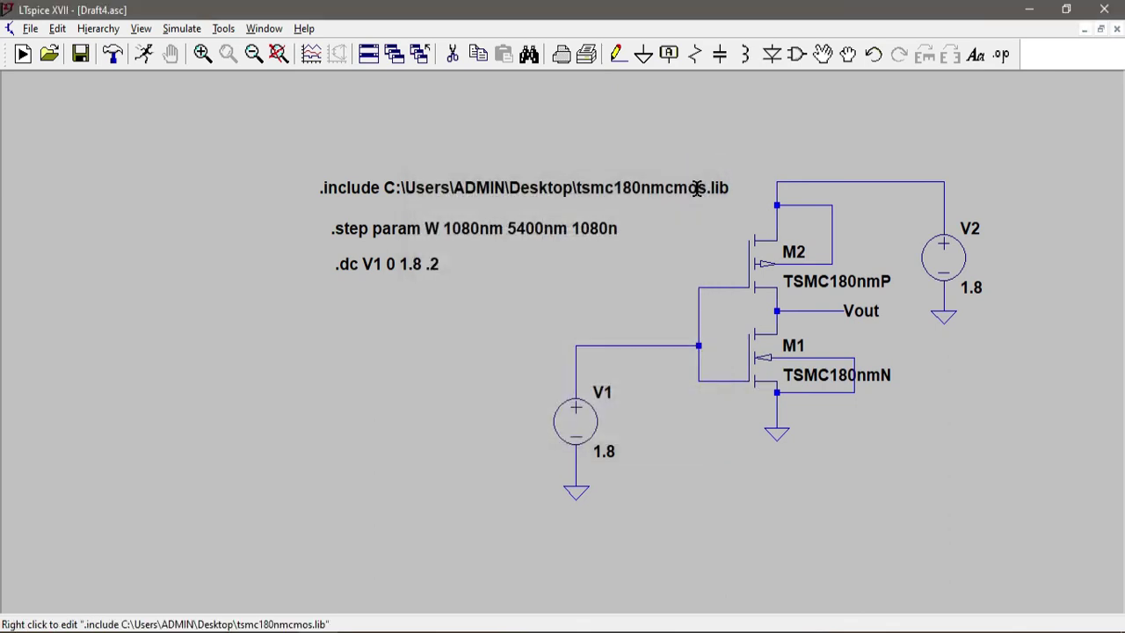
pyautogui.rightClick(765, 364)
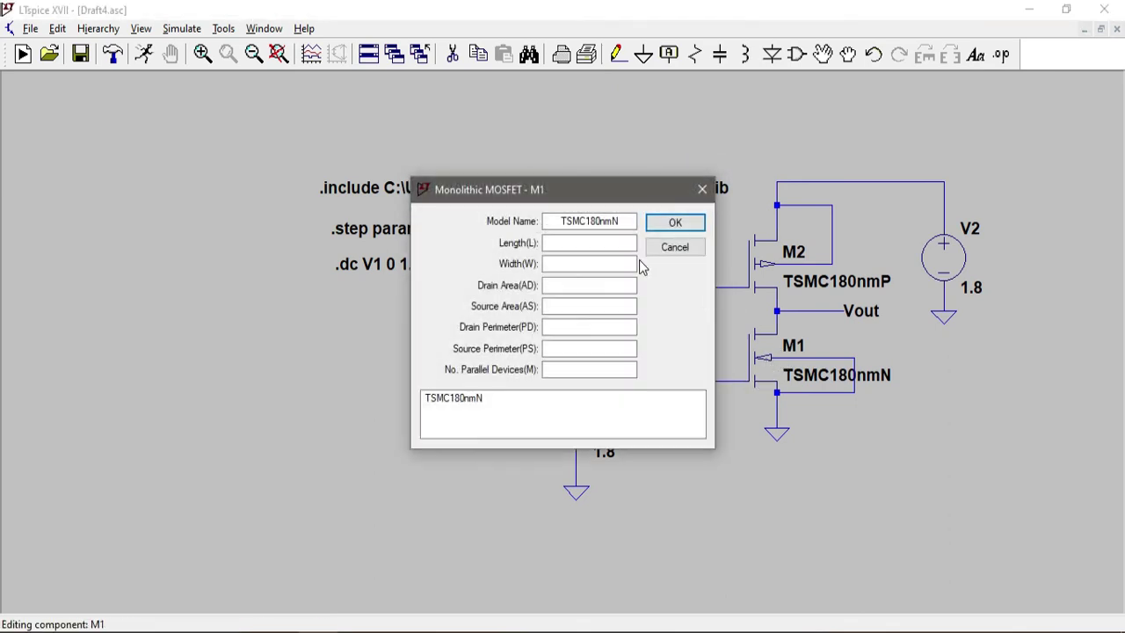
pyautogui.click(608, 265)
pyautogui.write('W')
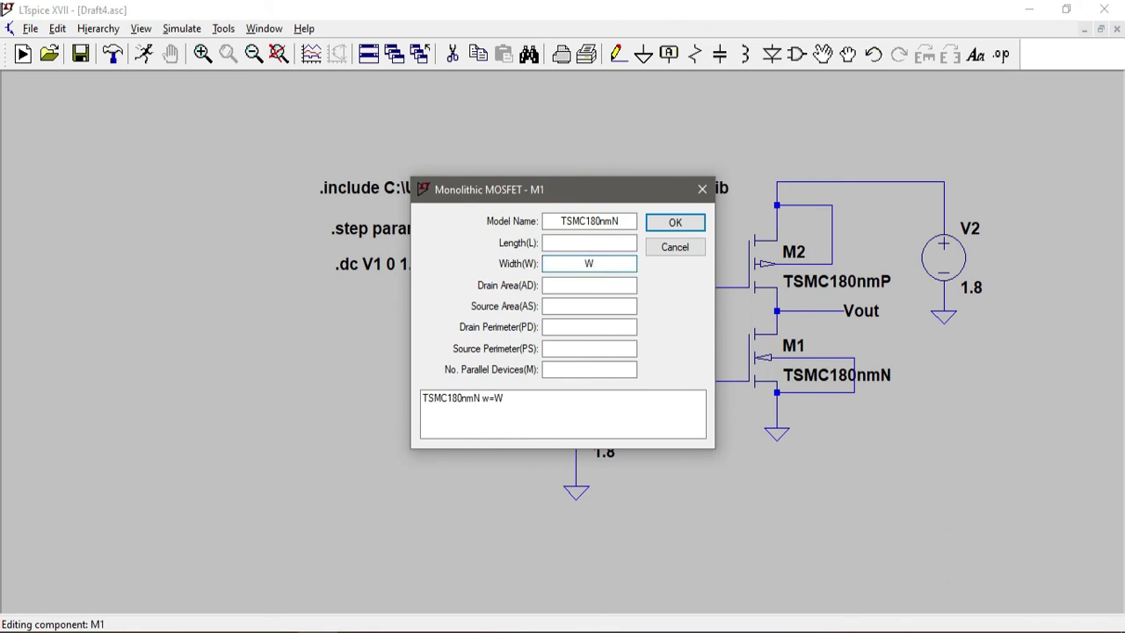
pyautogui.press('Return')
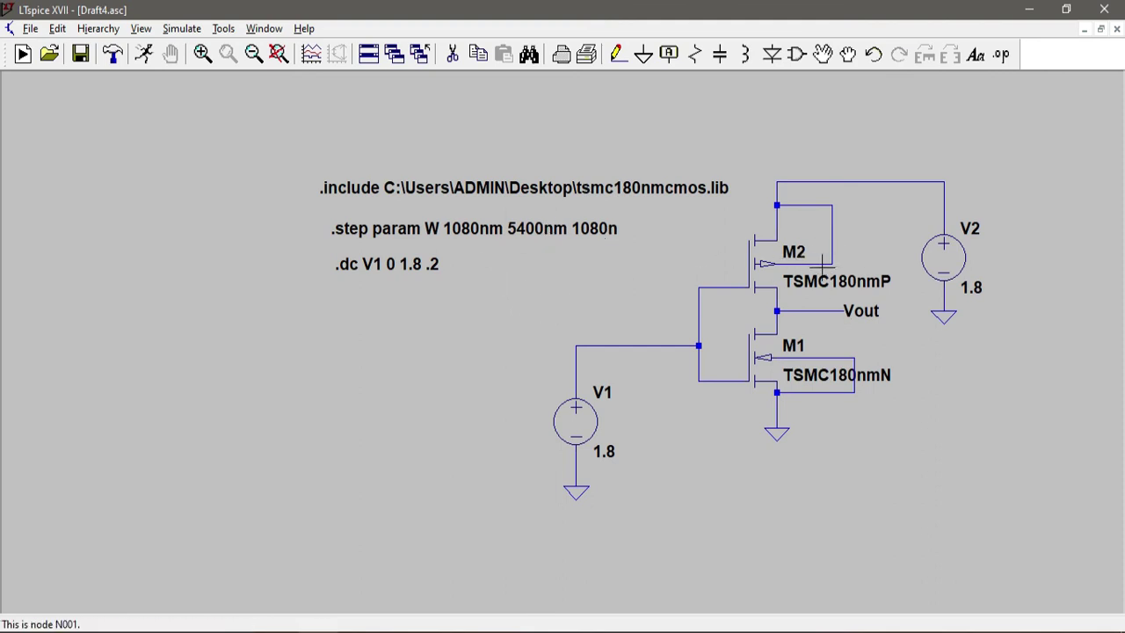
# Rerun the stepped simulation and plot the Vout voltage in a maximized waveform window
pyautogui.click(146, 55)
pyautogui.click(638, 539)
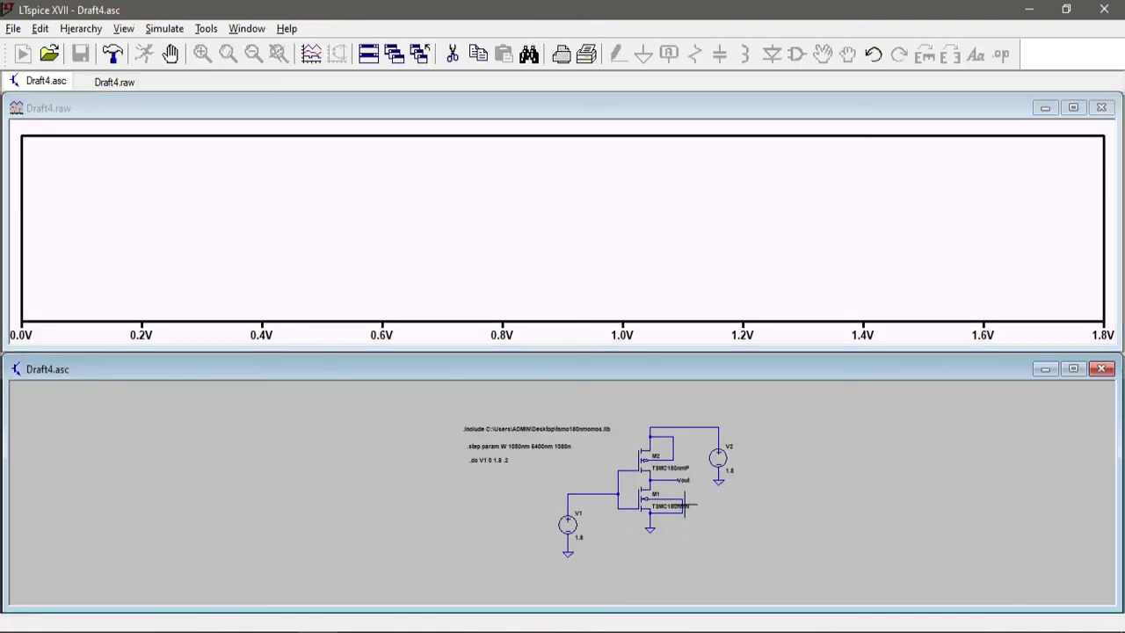
pyautogui.click(682, 482)
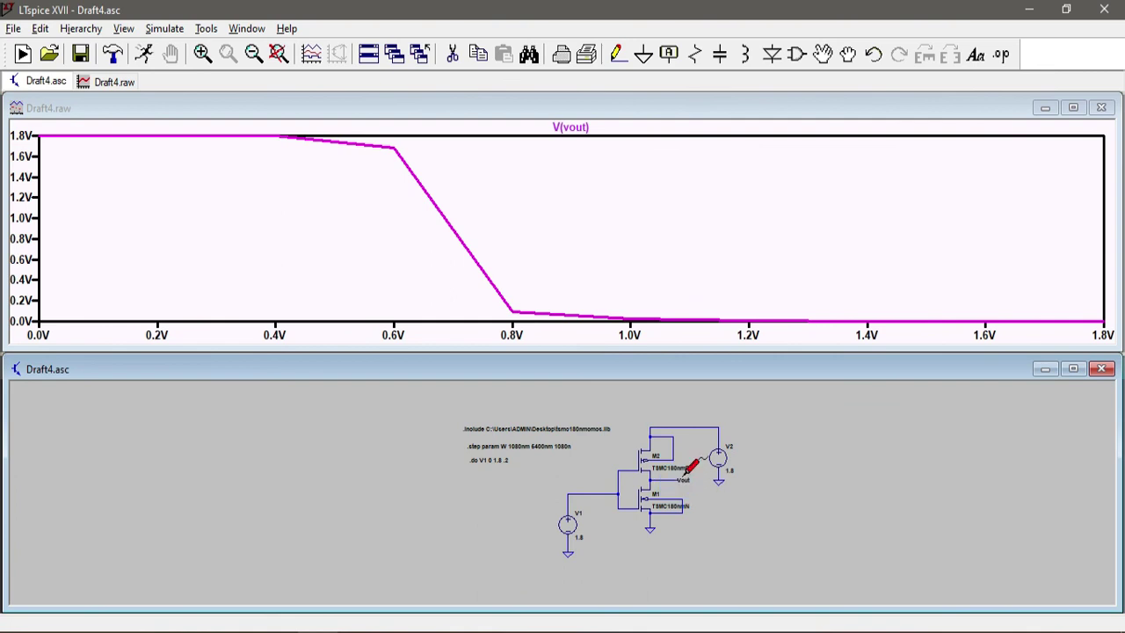
pyautogui.click(1074, 109)
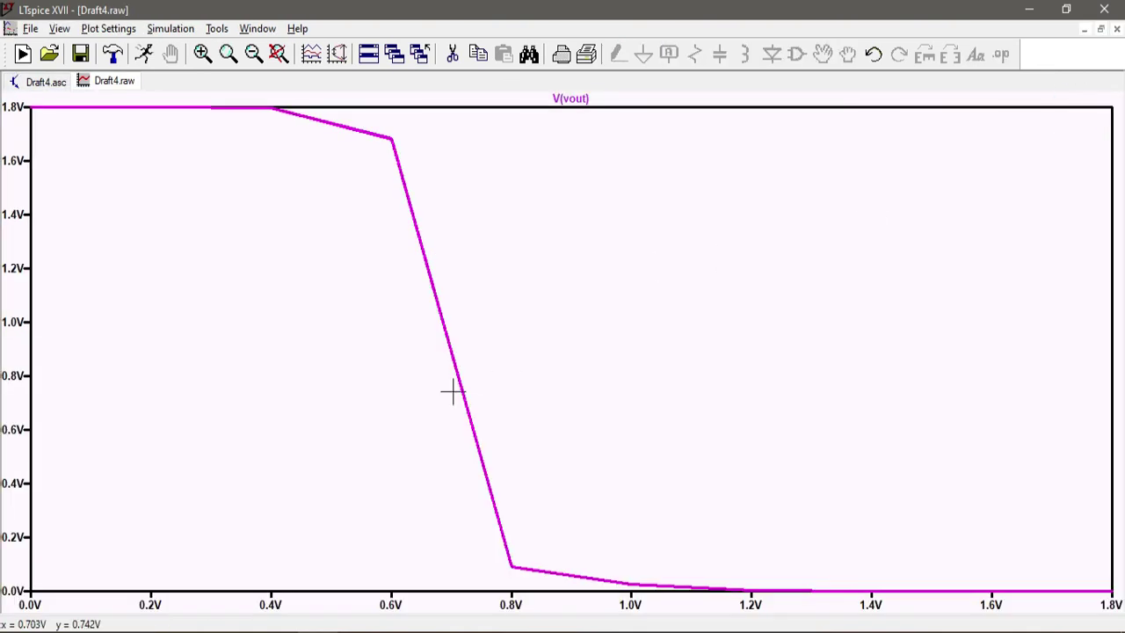